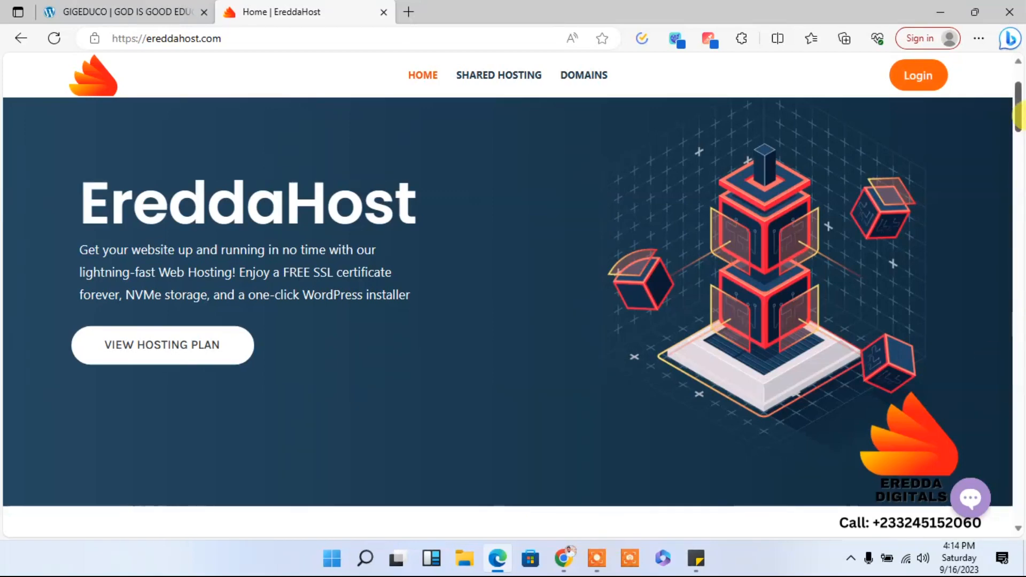
- Review the hosting plans and their features in the pricing table on the EreddaHost home page
left_click_drag(1018, 103, 1018, 278)
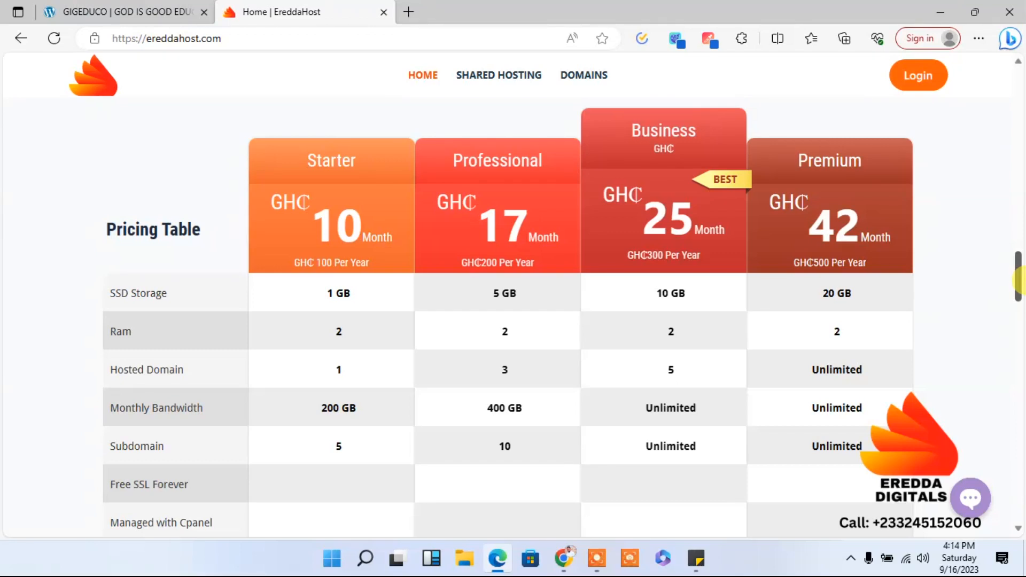
left_click_drag(1020, 282, 1021, 293)
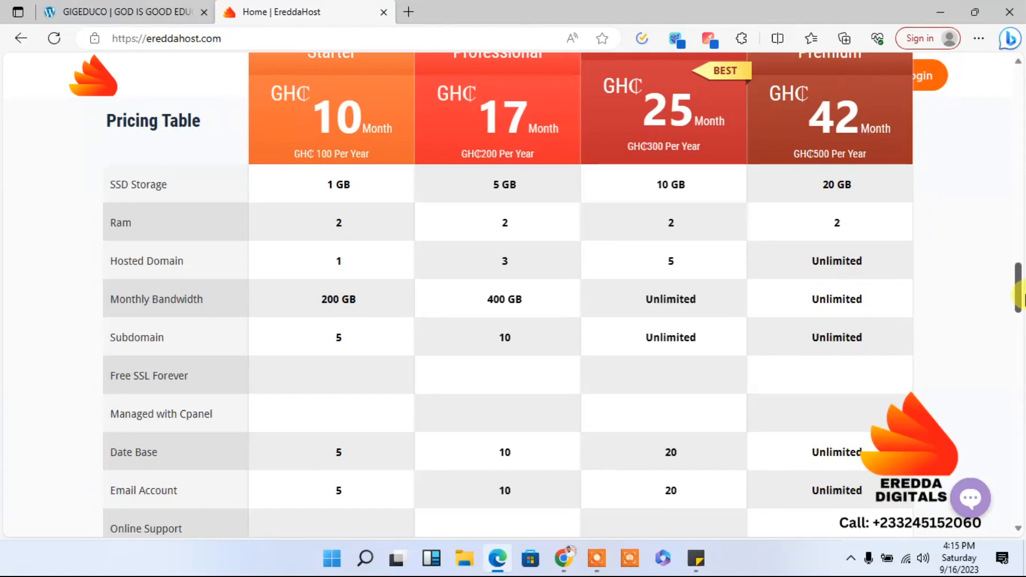
mouse_move(1017, 294)
left_mouse_down()
mouse_move(1019, 343)
mouse_move(1019, 305)
left_mouse_up()
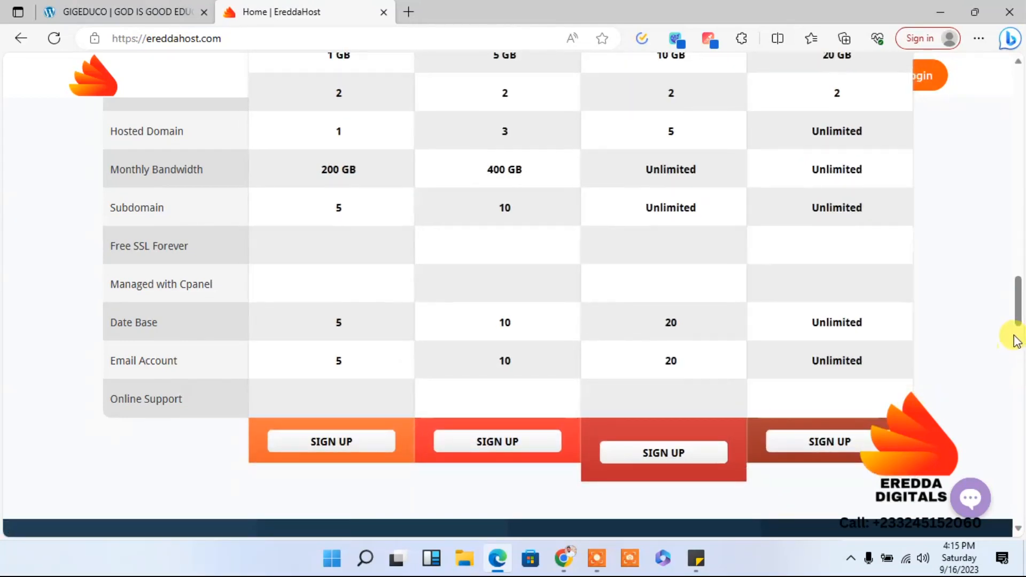
left_click_drag(1017, 297, 988, 89)
scroll(976, 127, "down", 3)
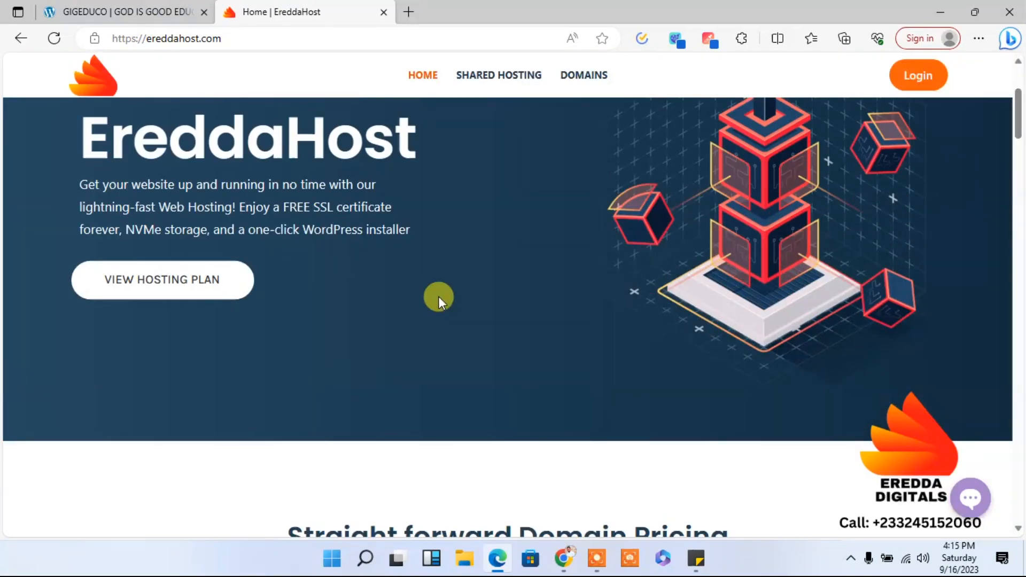
- Open the hosting plan shop from the home page and look through the shared hosting products
left_click(186, 288)
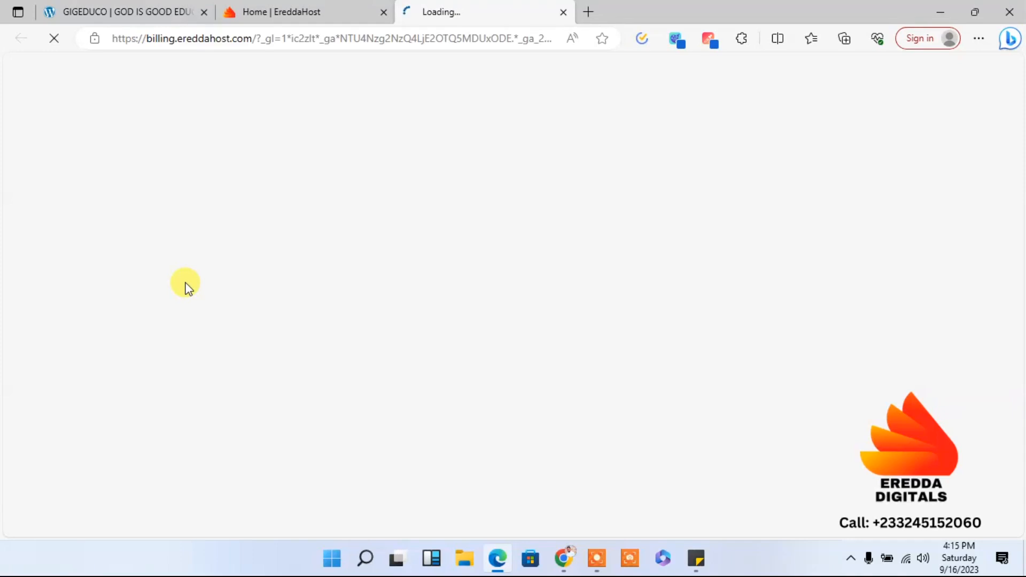
left_click(293, 6)
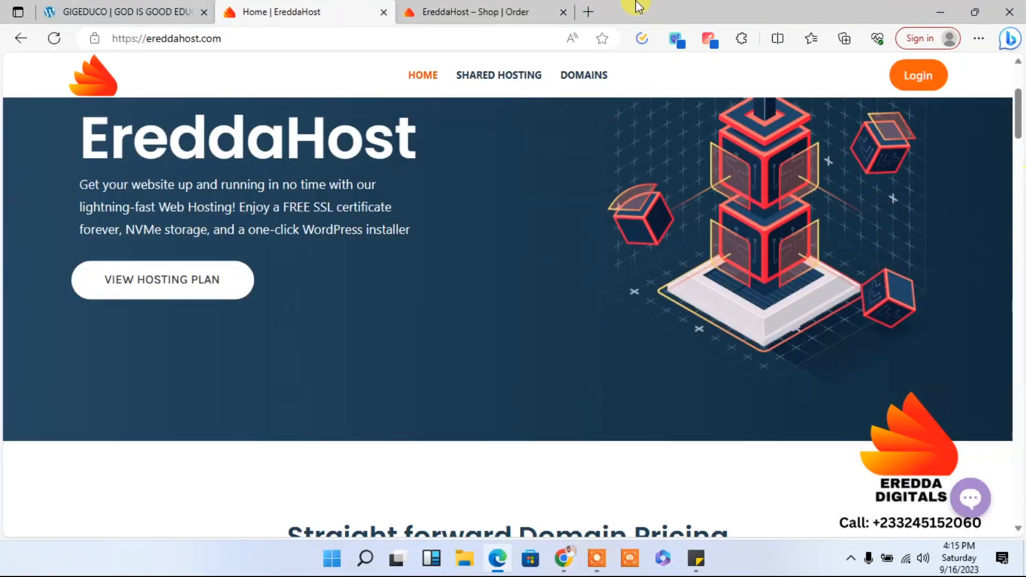
left_click(497, 8)
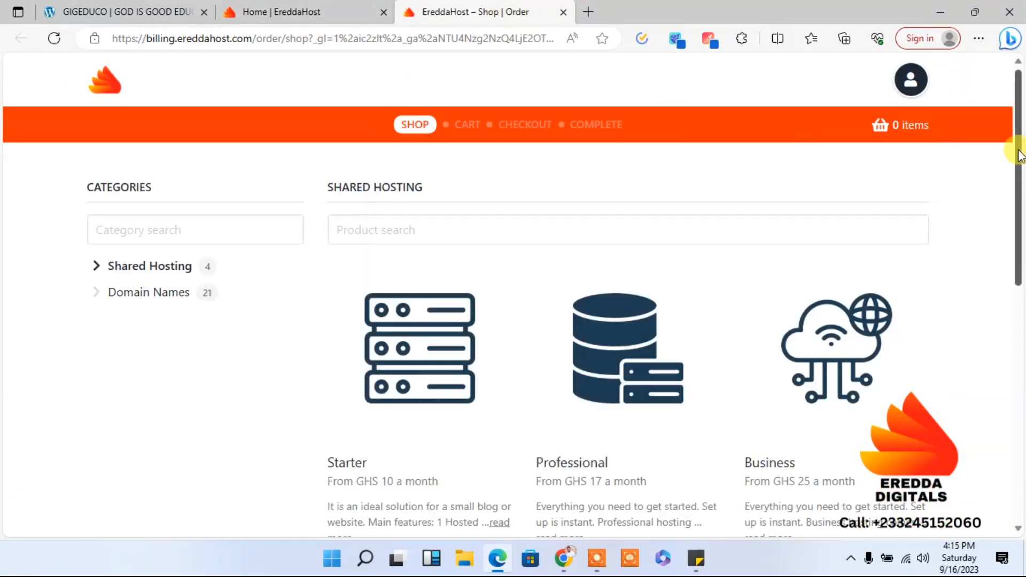
left_click_drag(1020, 155, 1021, 240)
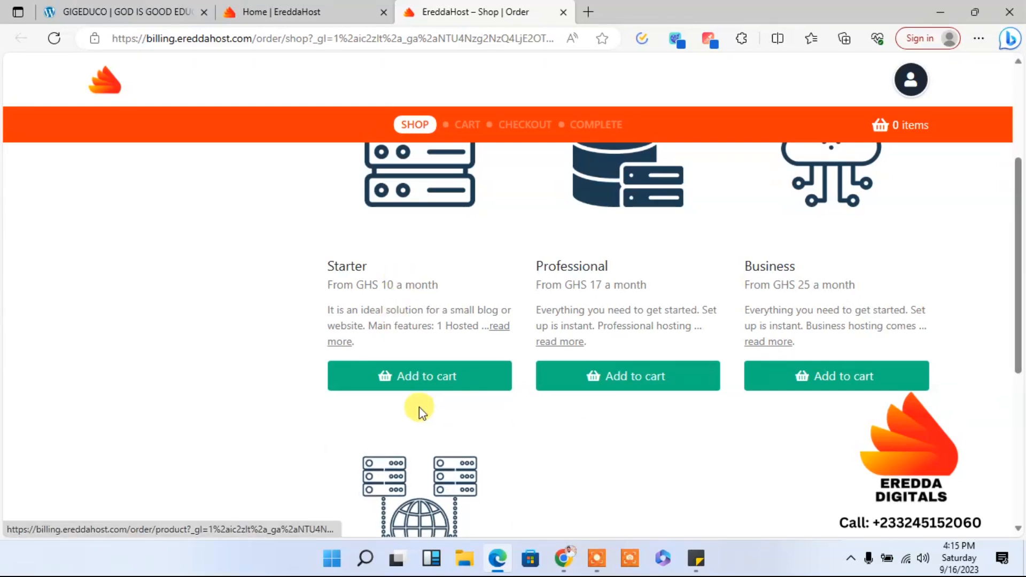
- Open the Starter plan's order page and examine its features and billing terms
left_click(409, 377)
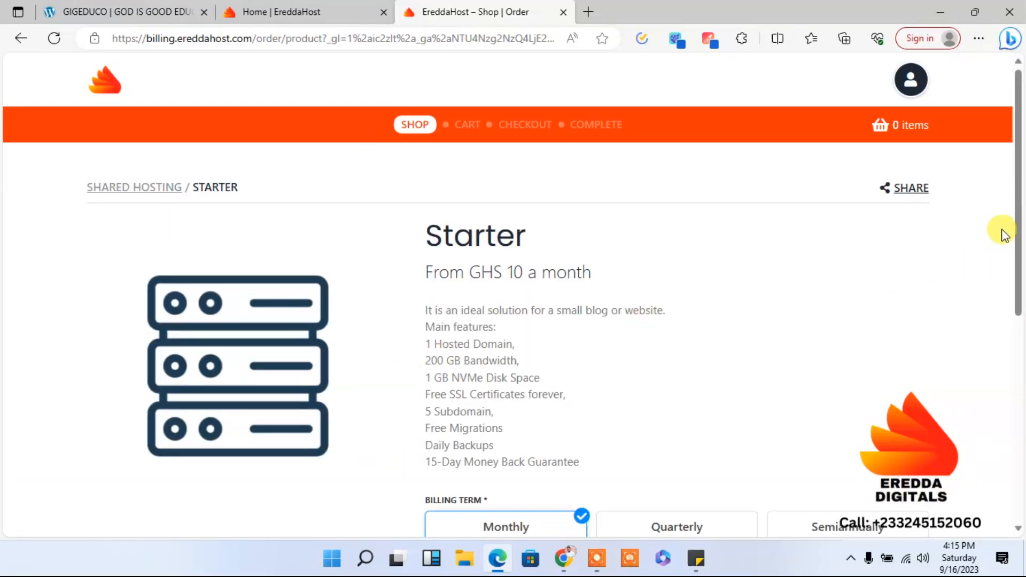
left_click_drag(1018, 213, 1020, 349)
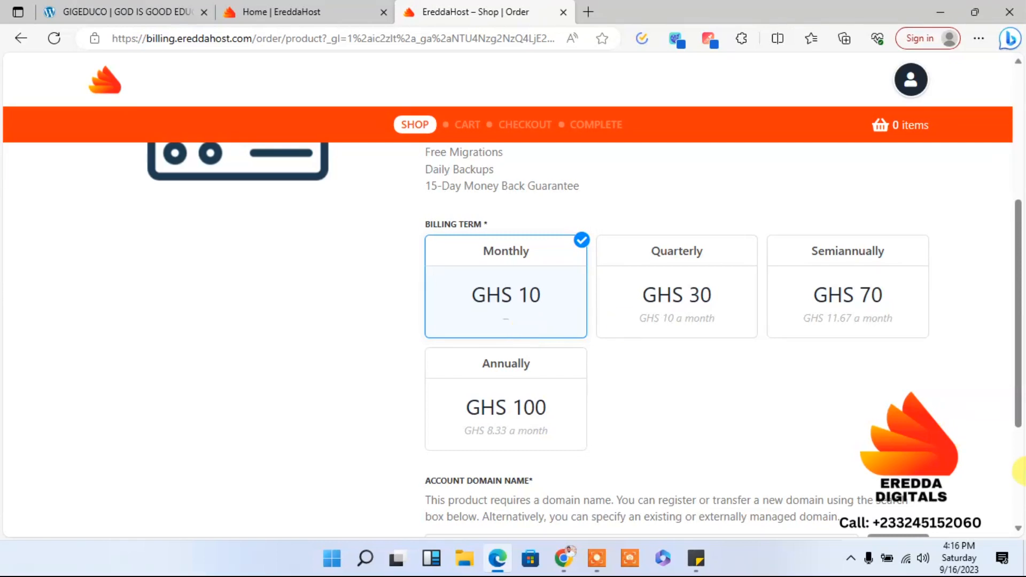
left_click_drag(1018, 419, 1003, 274)
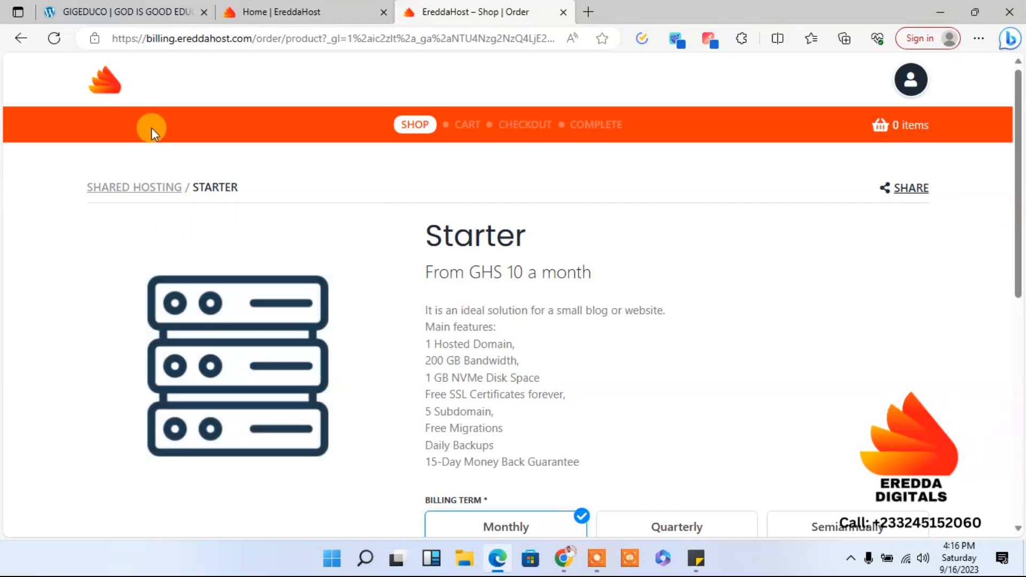
- Open the billing site's login page and get back to the shop by removing the login path from the address
left_click(104, 85)
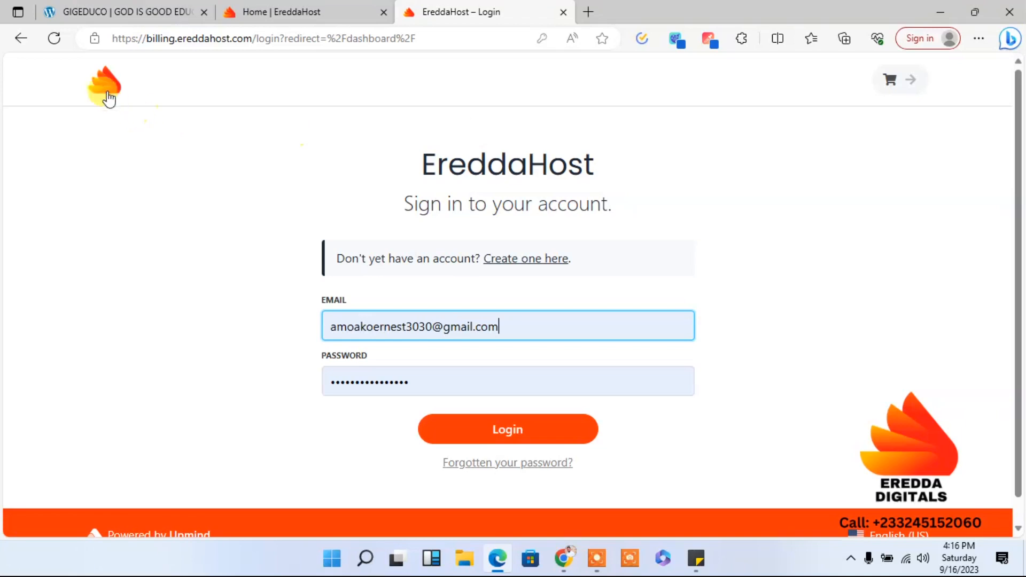
left_click(107, 93)
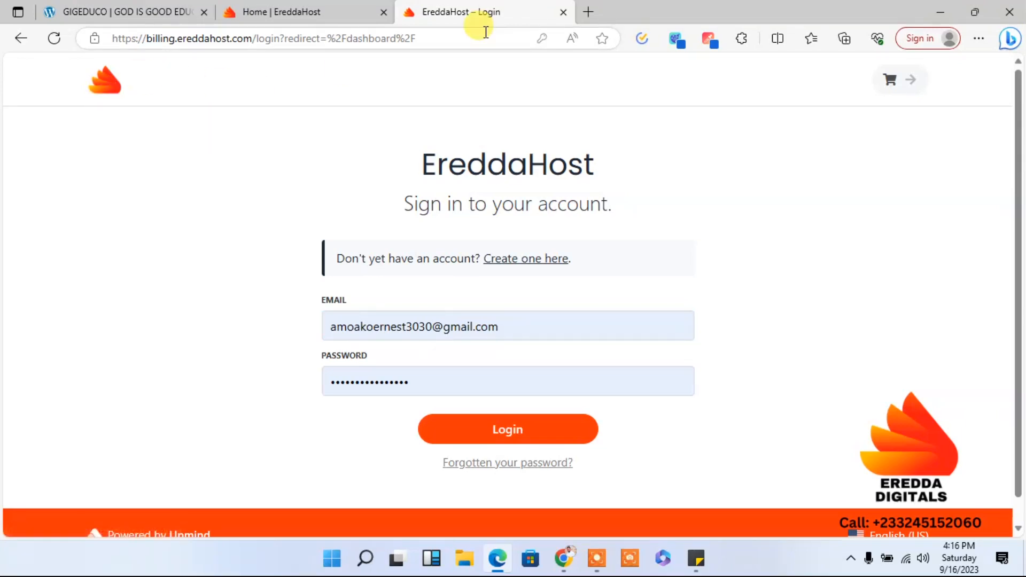
left_click_drag(488, 34, 270, 36)
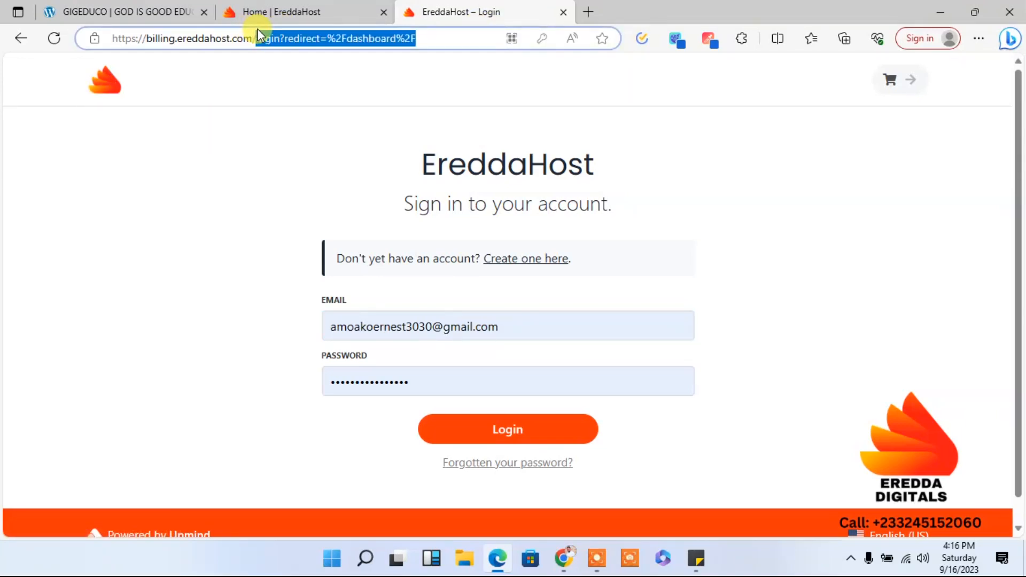
key("BackSpace")
key("Return")
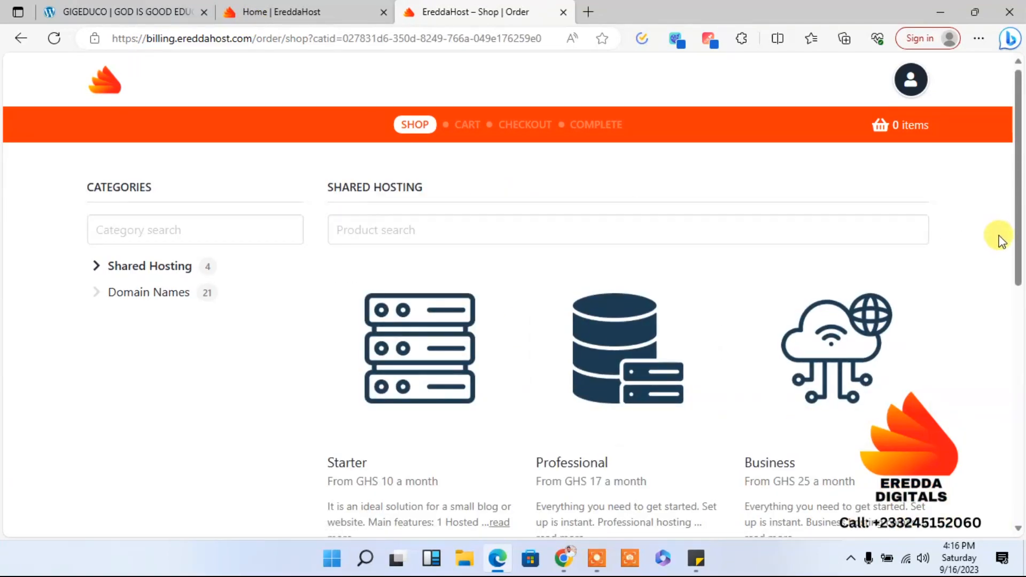
- Open the Premium plan's order page and examine its features and billing terms
left_click_drag(1015, 268, 1019, 481)
left_click(439, 422)
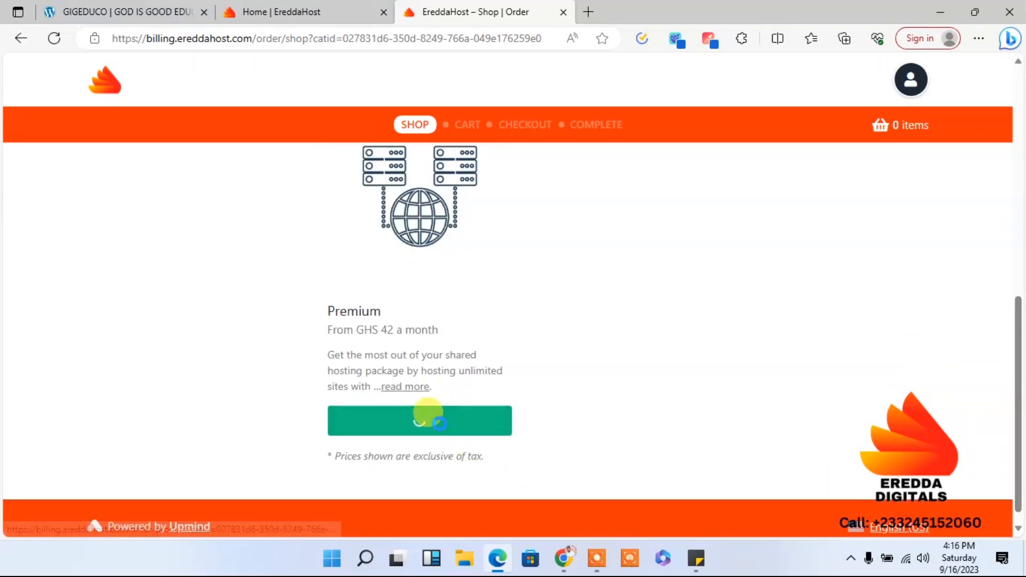
left_click_drag(1016, 142, 1018, 262)
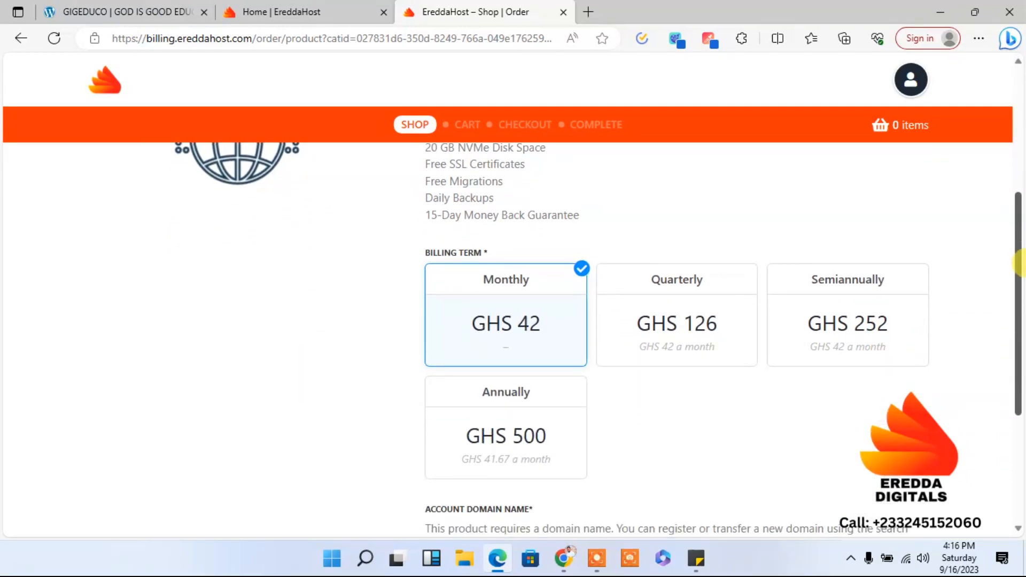
left_click_drag(1018, 262, 989, 41)
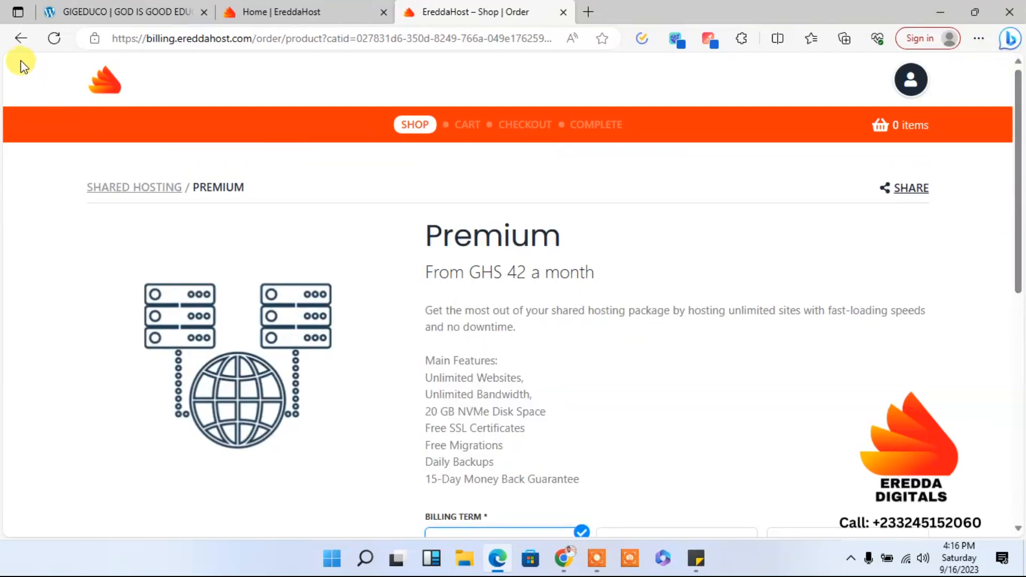
- Examine the Business plan's features and billing terms from the shared hosting list, and close the billing site
left_click(18, 45)
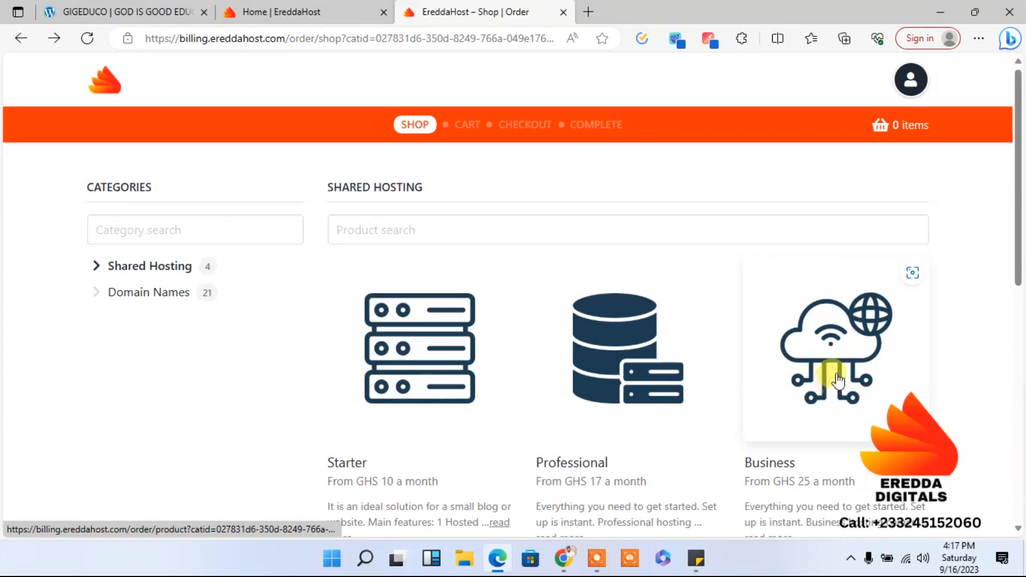
left_click_drag(1019, 259, 1019, 315)
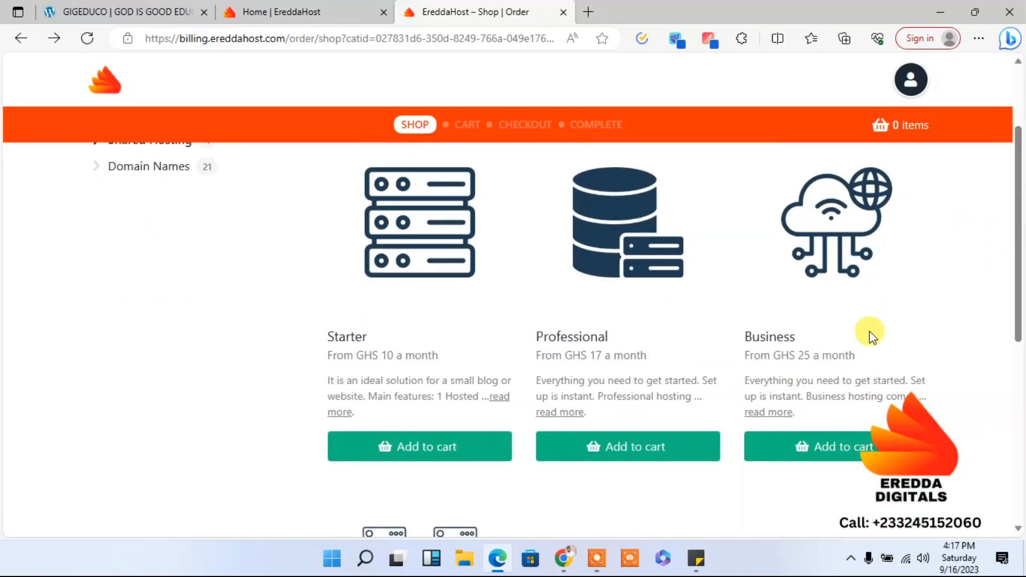
left_click(832, 448)
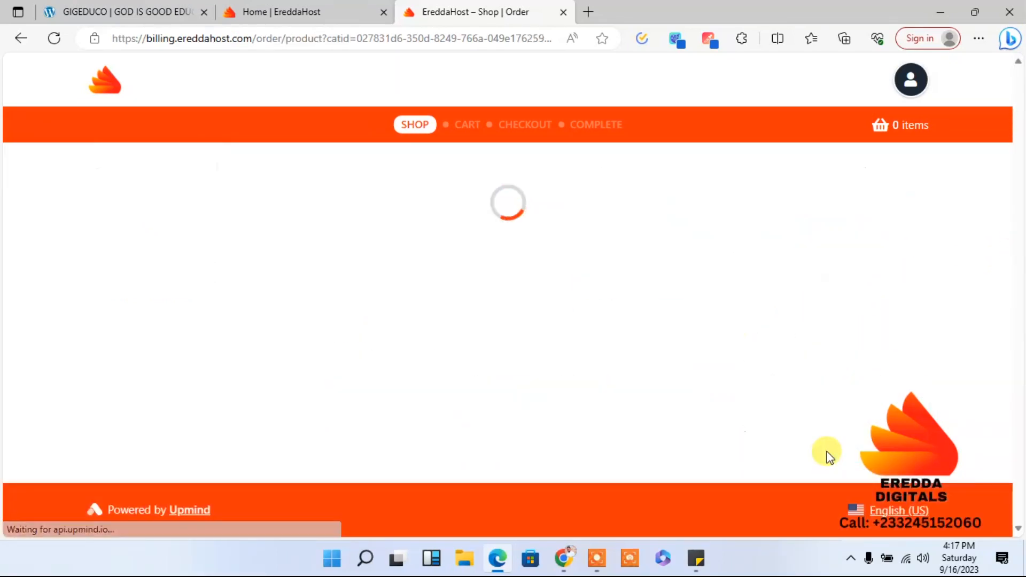
left_click_drag(1016, 102, 1019, 217)
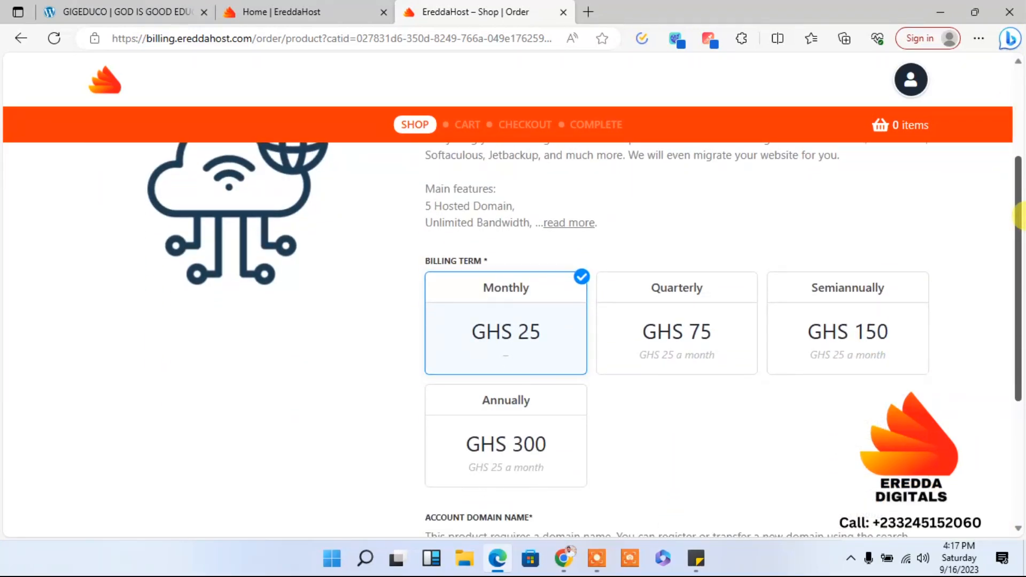
left_click_drag(1019, 216, 1017, 242)
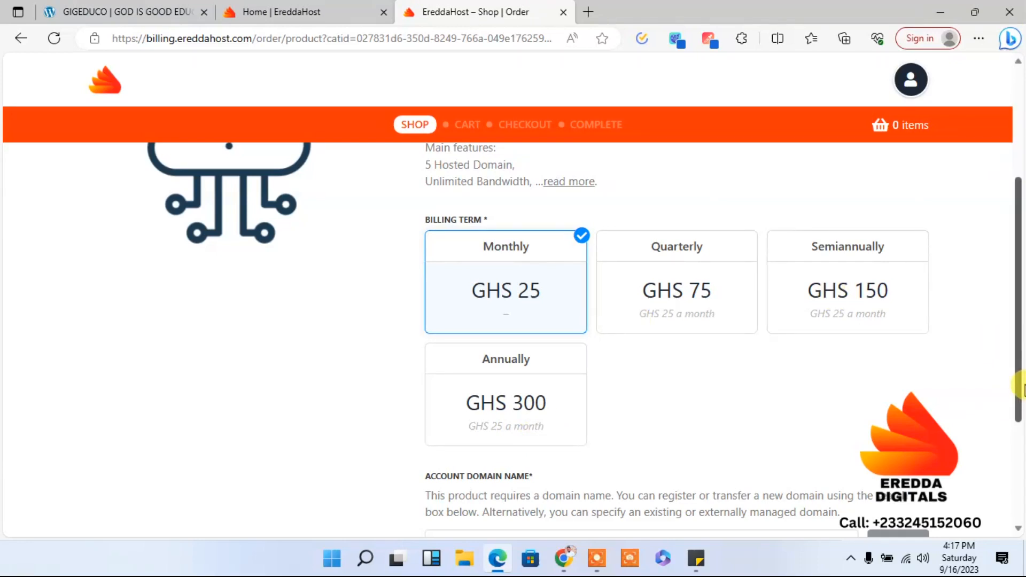
left_click_drag(1020, 387, 992, 208)
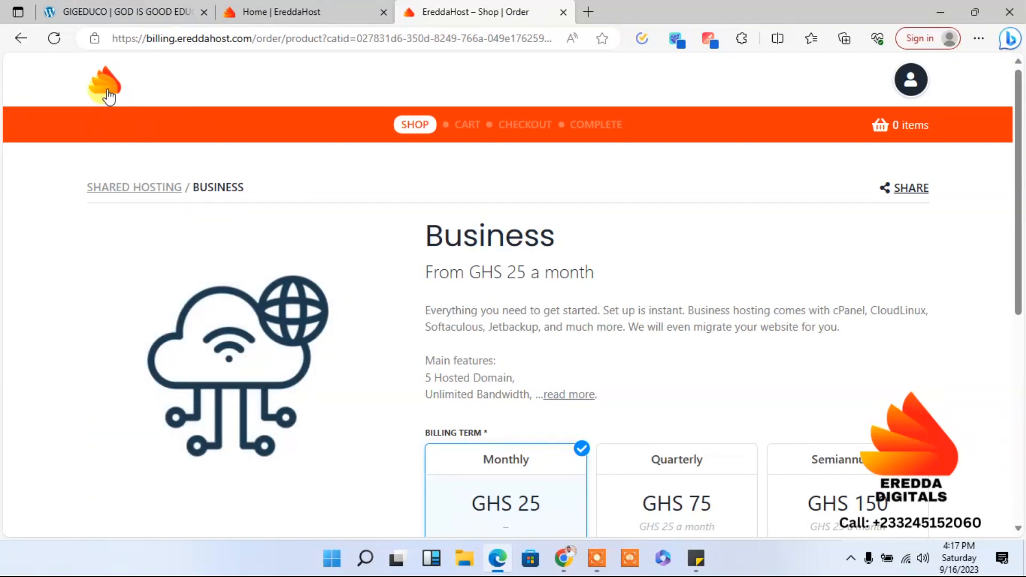
left_click(109, 97)
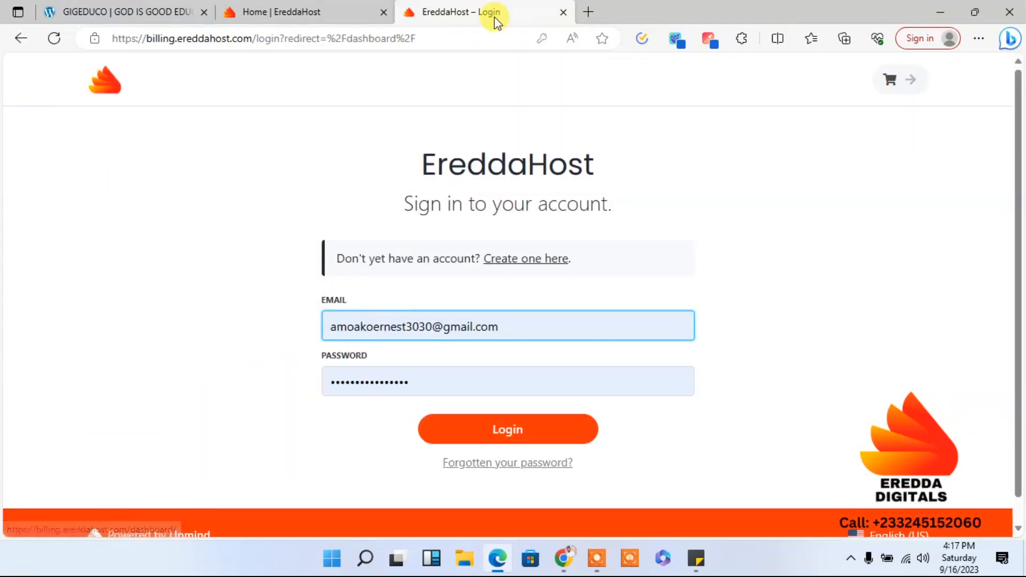
left_click(561, 12)
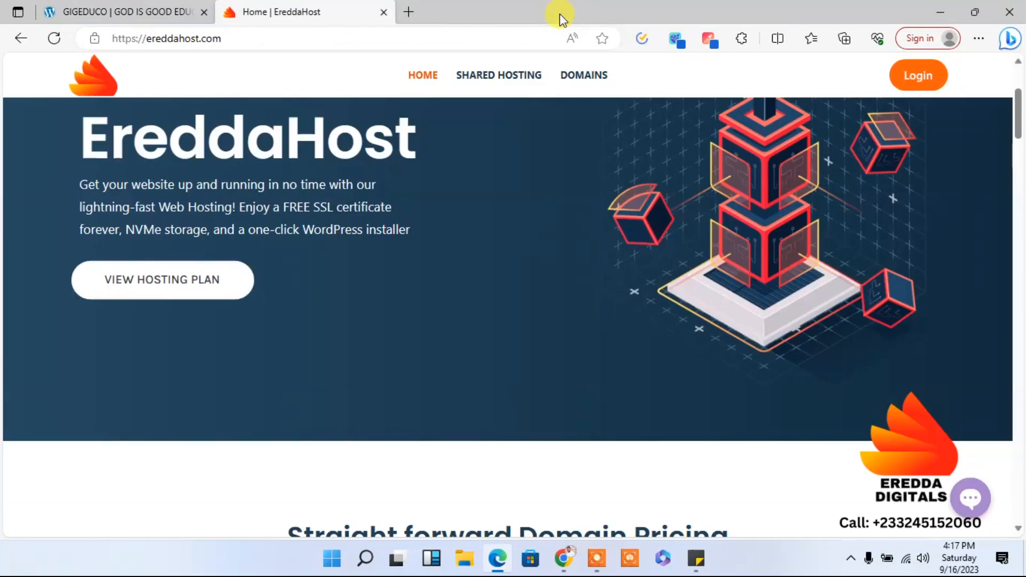
- Go to gigeduco.com/wp-admin from the school website and log in with the prefilled credentials
left_click(135, 7)
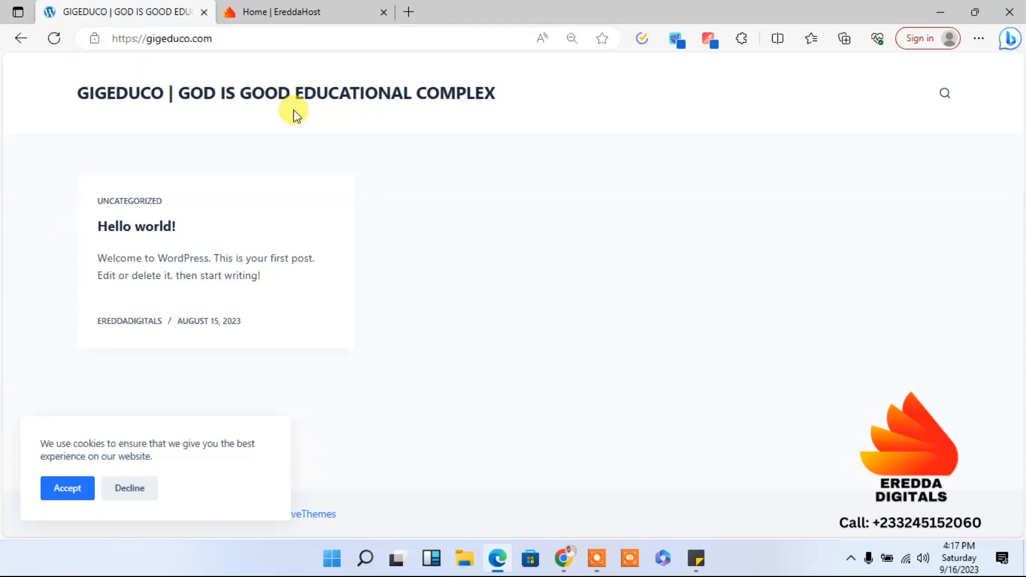
left_click(291, 40)
left_click(290, 40)
type("/w")
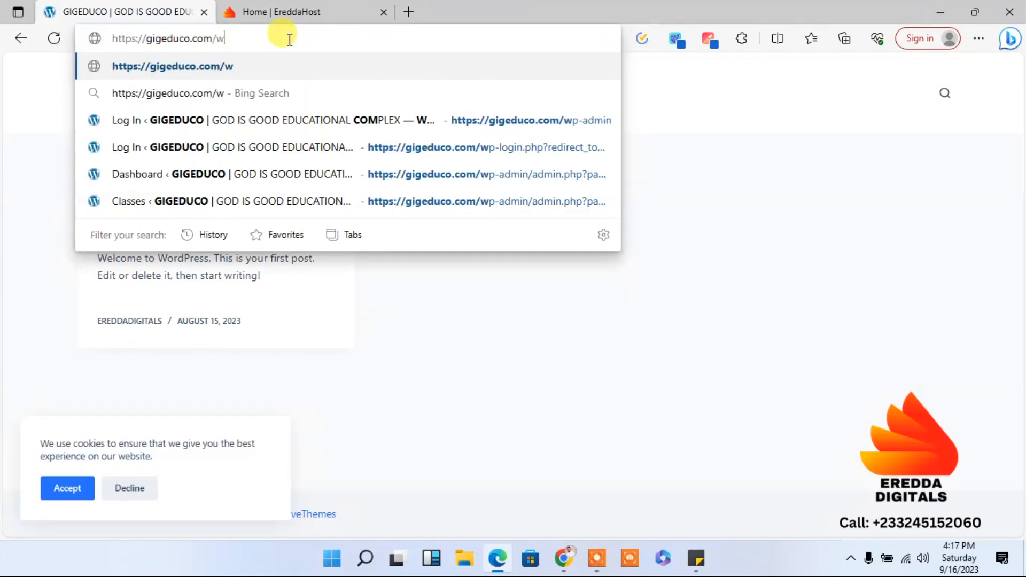
type("p-a")
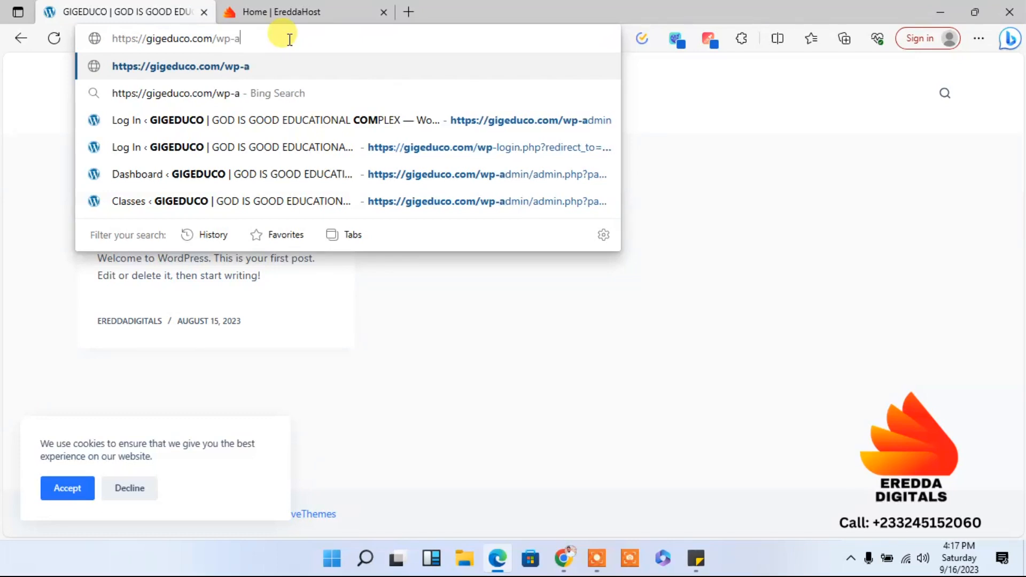
type("dmin")
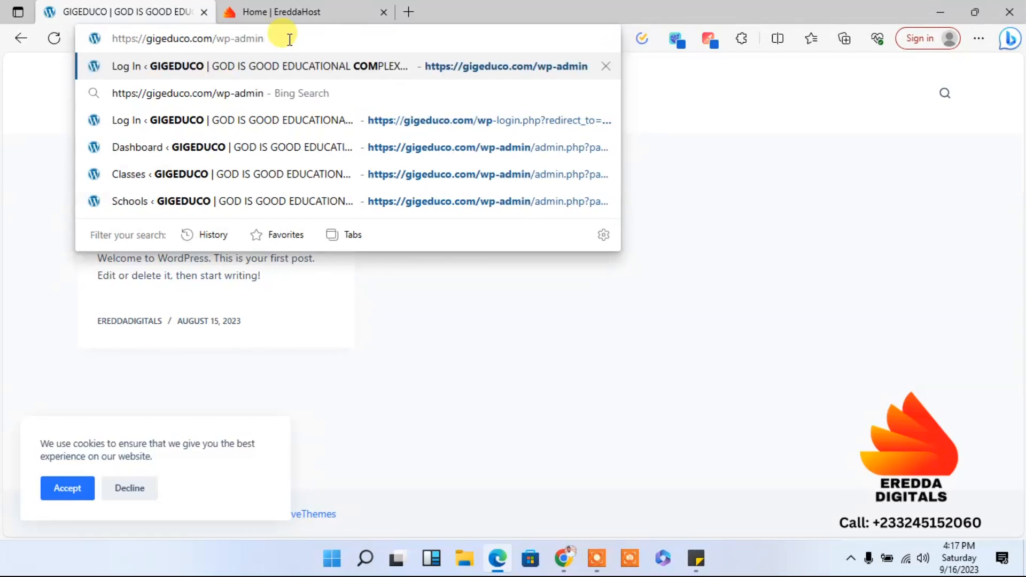
key("Return")
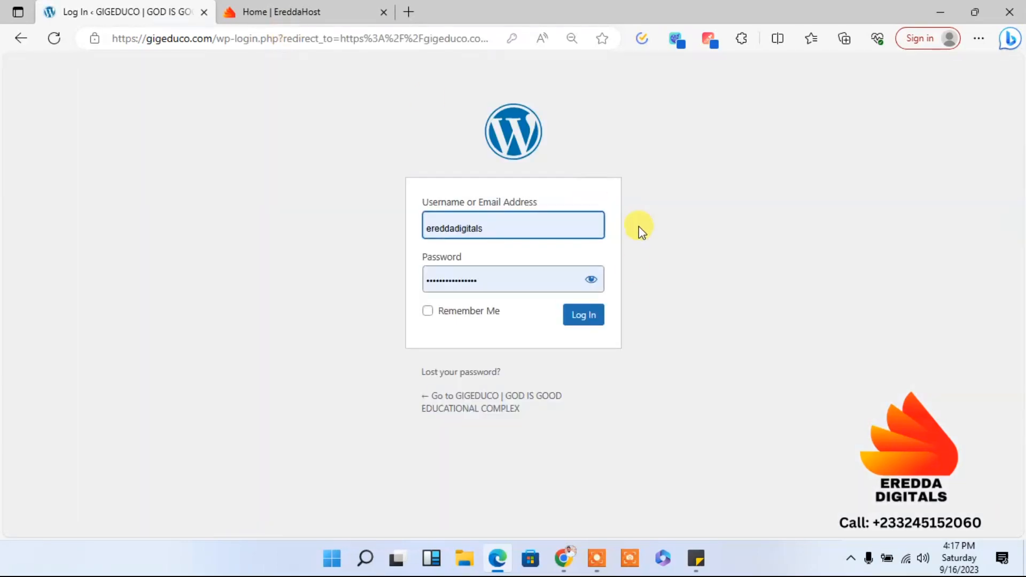
left_click(585, 316)
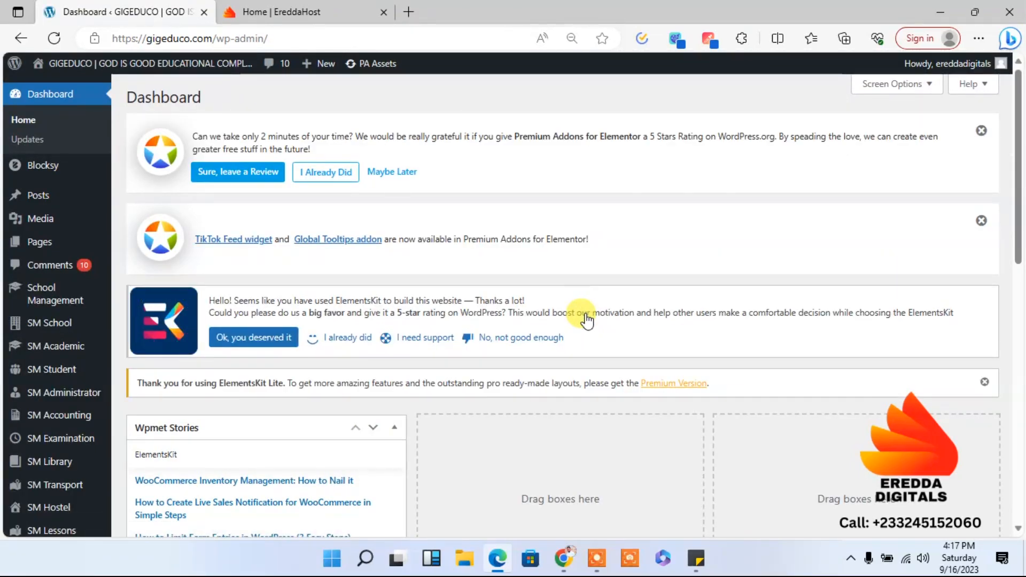
- Open the Good is God Educational Complex school from School Management and view its Inquiries page
left_click(53, 307)
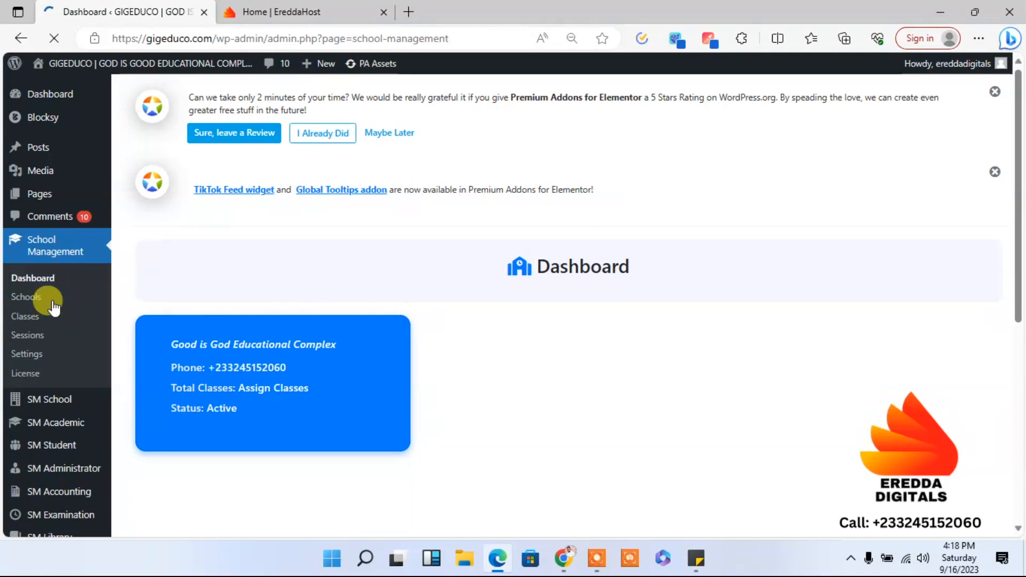
left_click(249, 377)
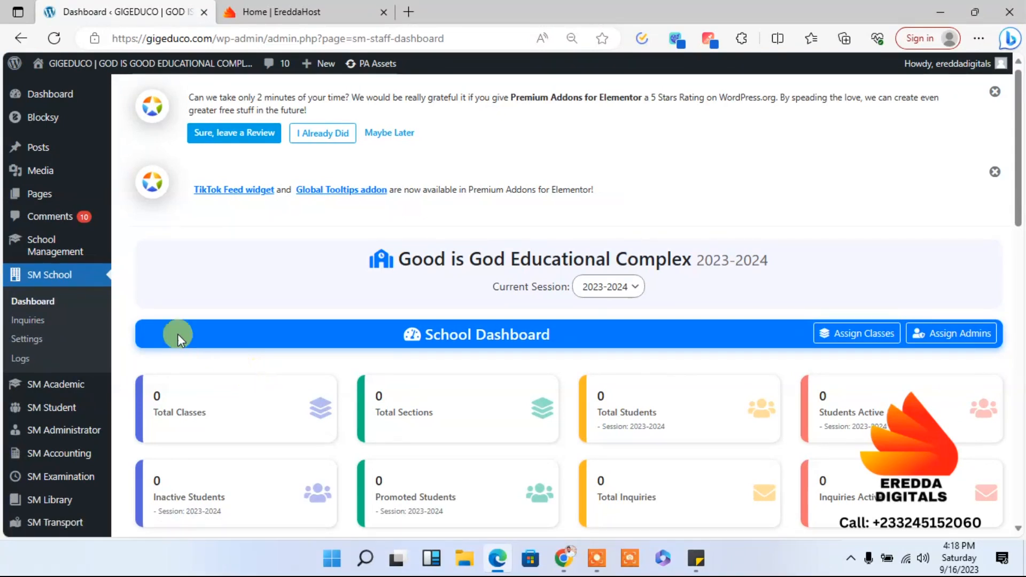
left_click(27, 321)
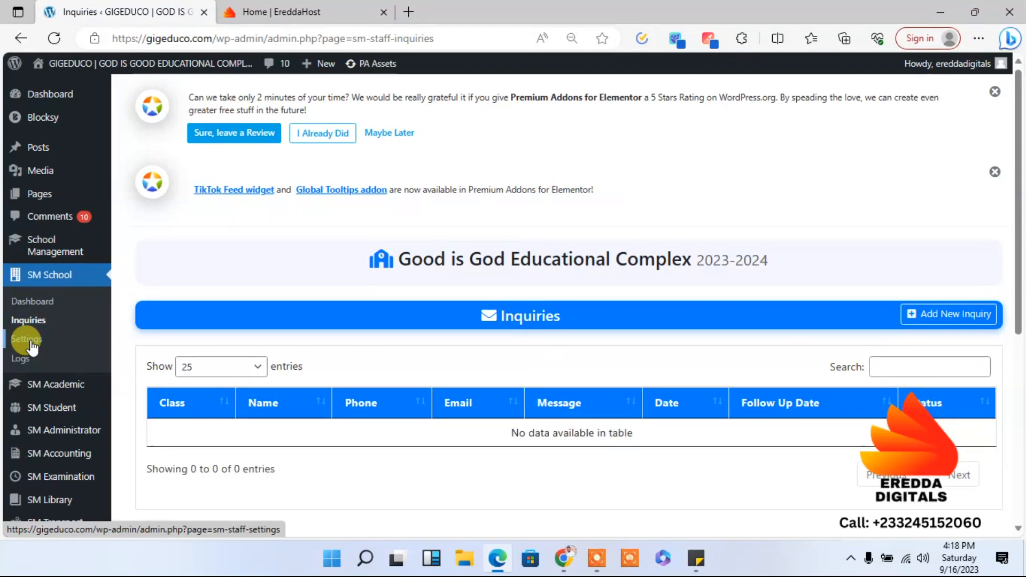
- Open the SM School settings page and examine the General settings
left_click(28, 341)
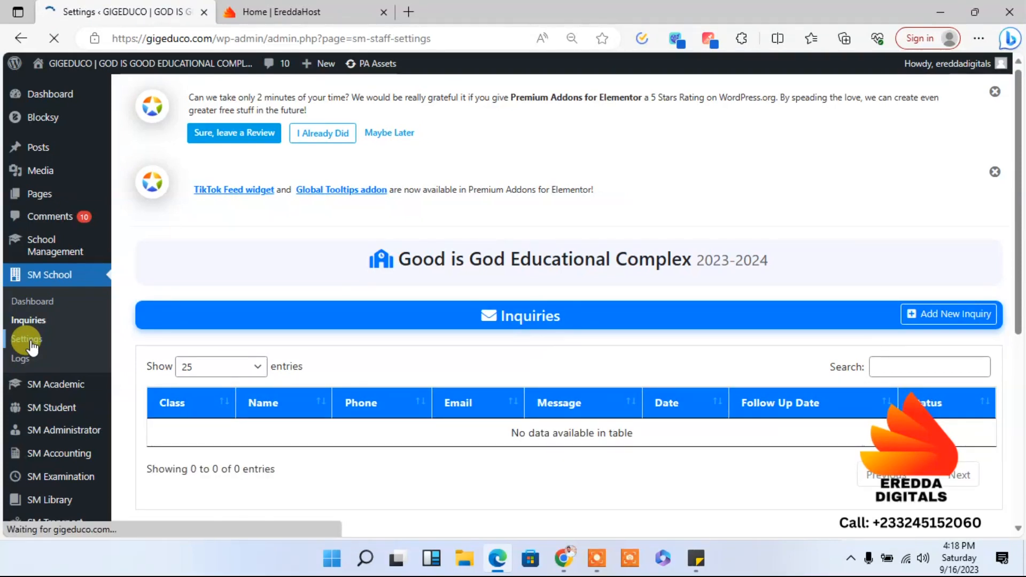
left_click_drag(1019, 165, 1017, 273)
scroll(990, 227, "up", 2)
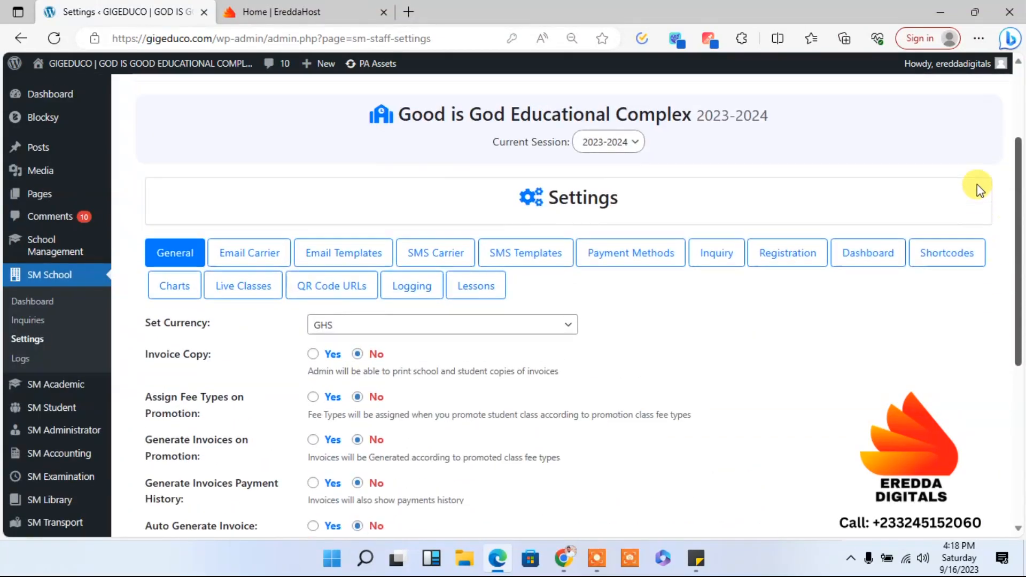
- View the SM Academic dashboard, and open the Schools list under School Management
mouse_move(59, 394)
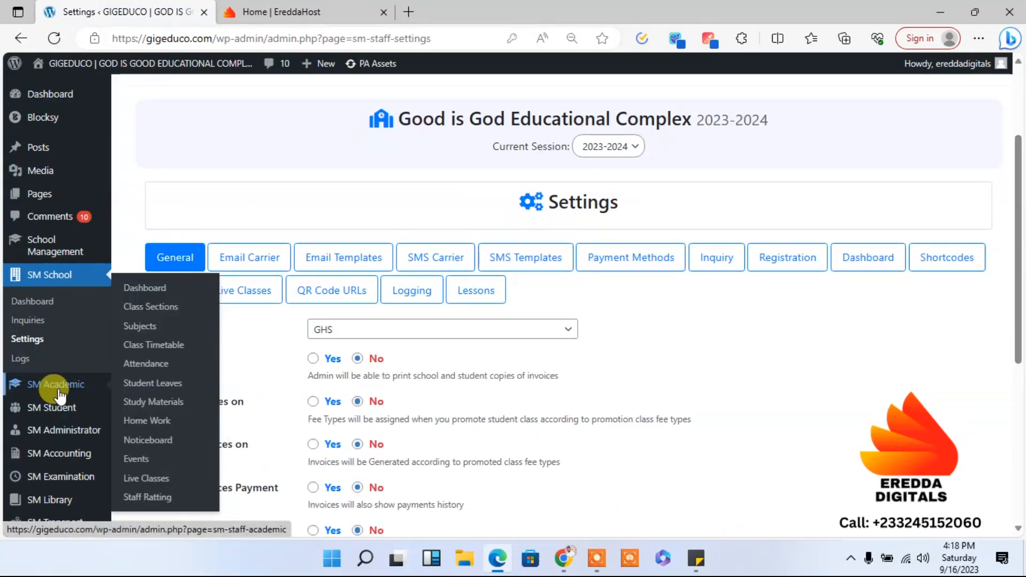
left_click(58, 394)
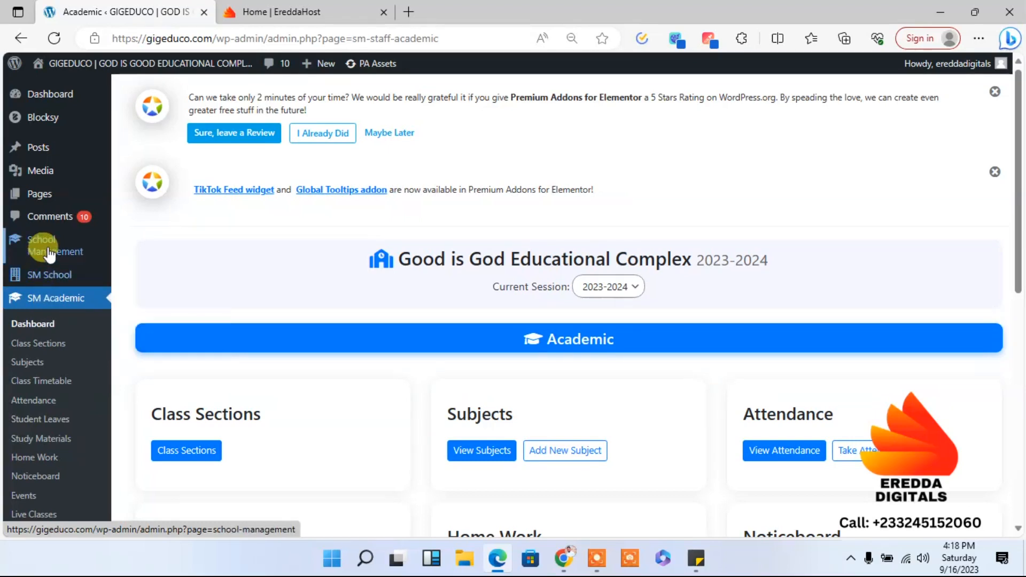
mouse_move(56, 247)
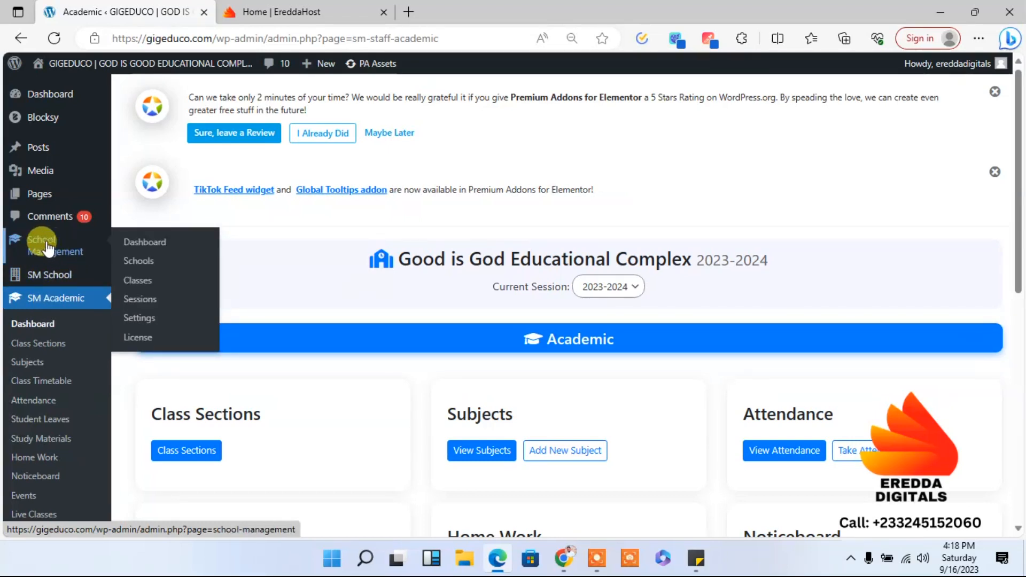
left_click(141, 264)
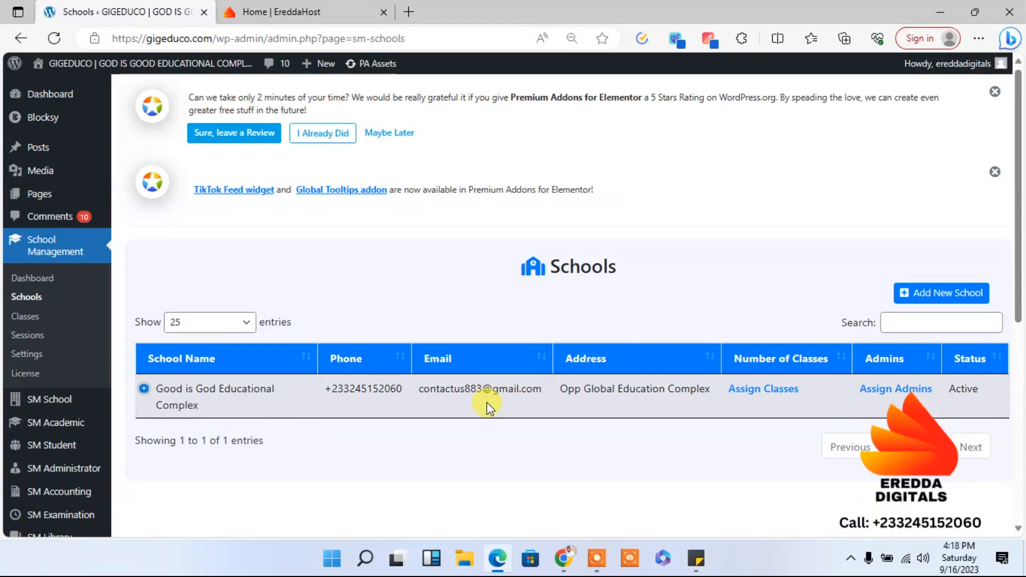
- Delete the 12th and 11th classes from School Management's Classes list, confirming each deletion
left_click(32, 320)
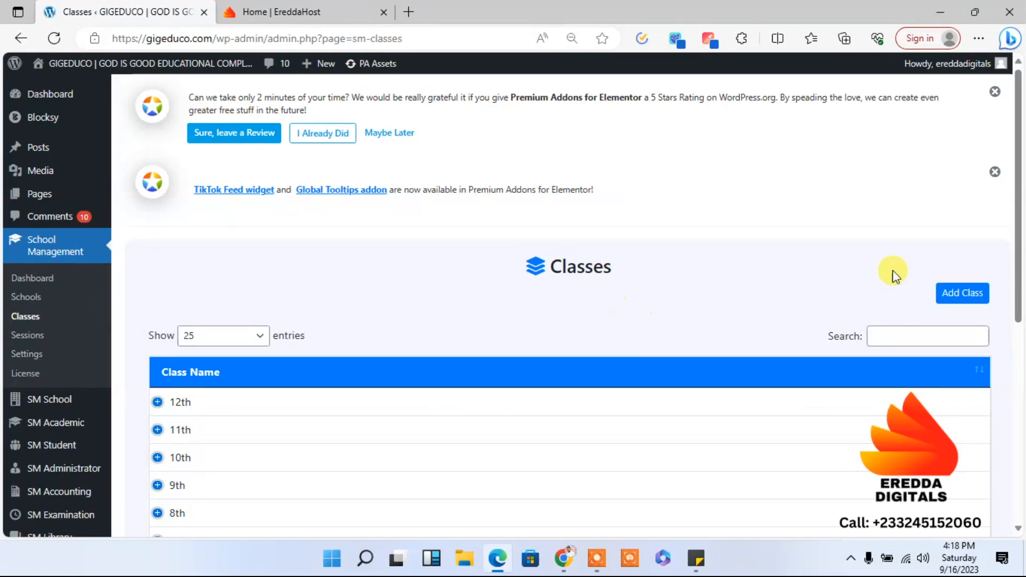
left_click_drag(1018, 246, 1020, 358)
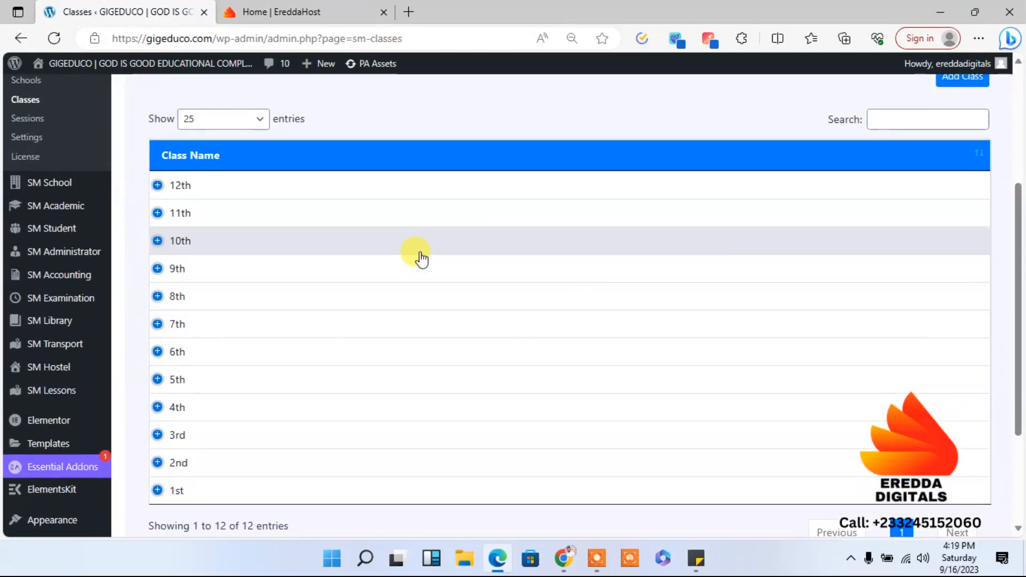
left_click(282, 193)
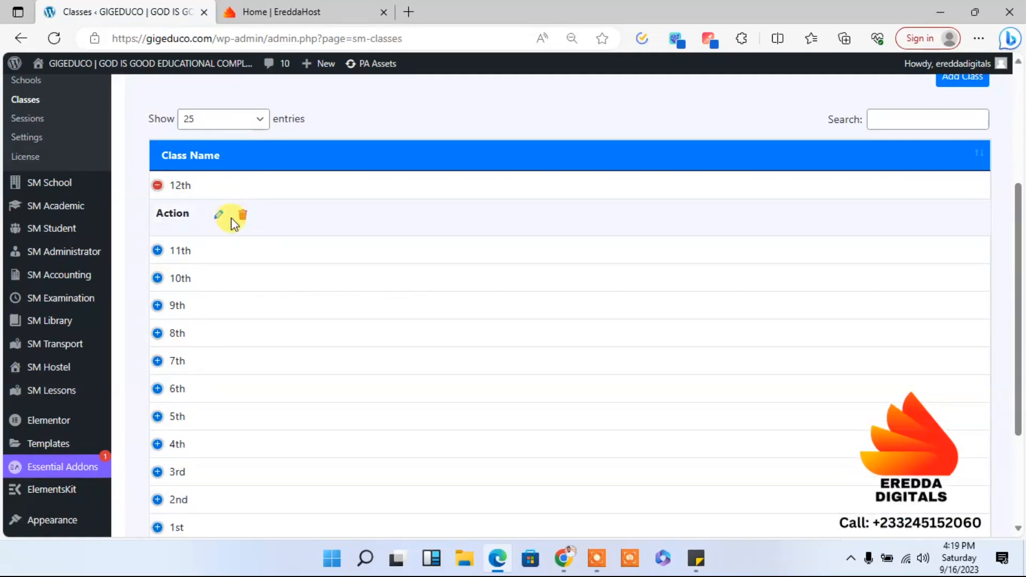
left_click(243, 215)
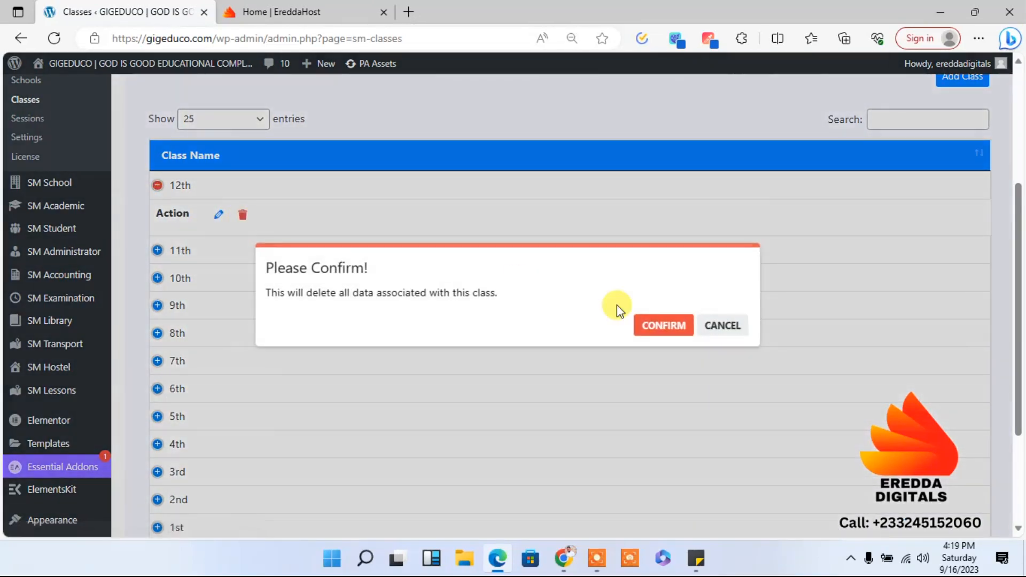
left_click(646, 322)
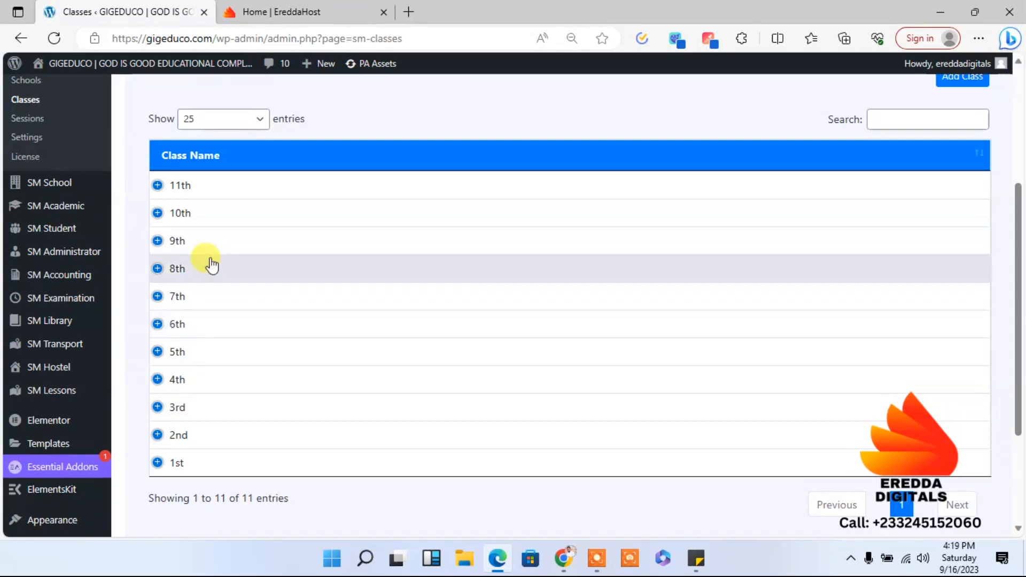
left_click(196, 191)
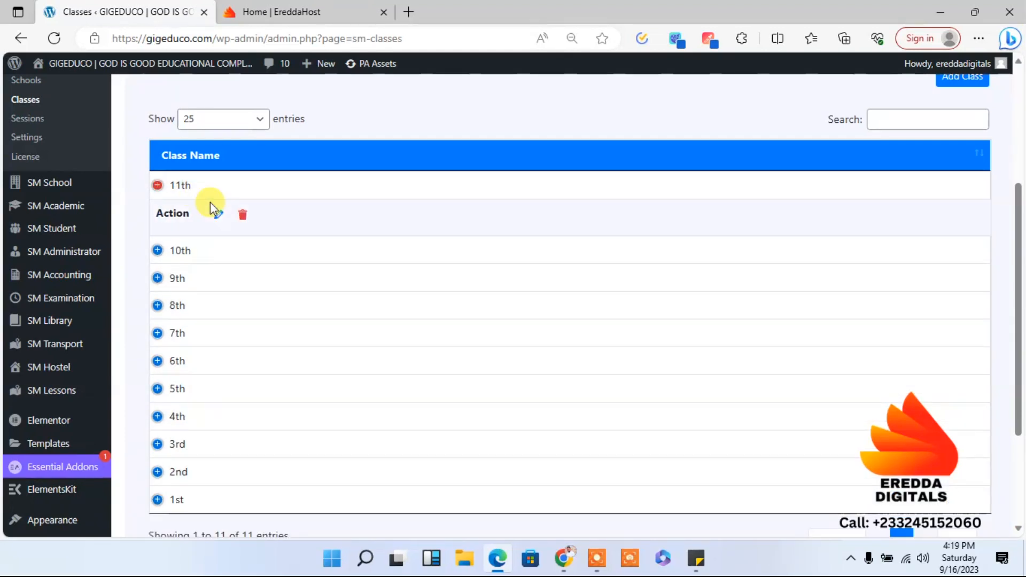
left_click(248, 218)
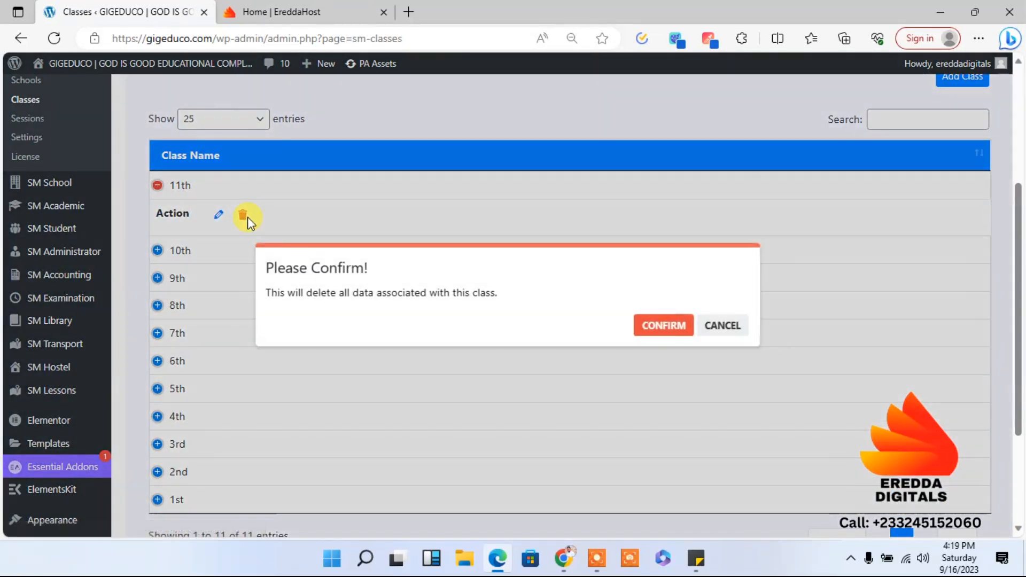
left_click(653, 331)
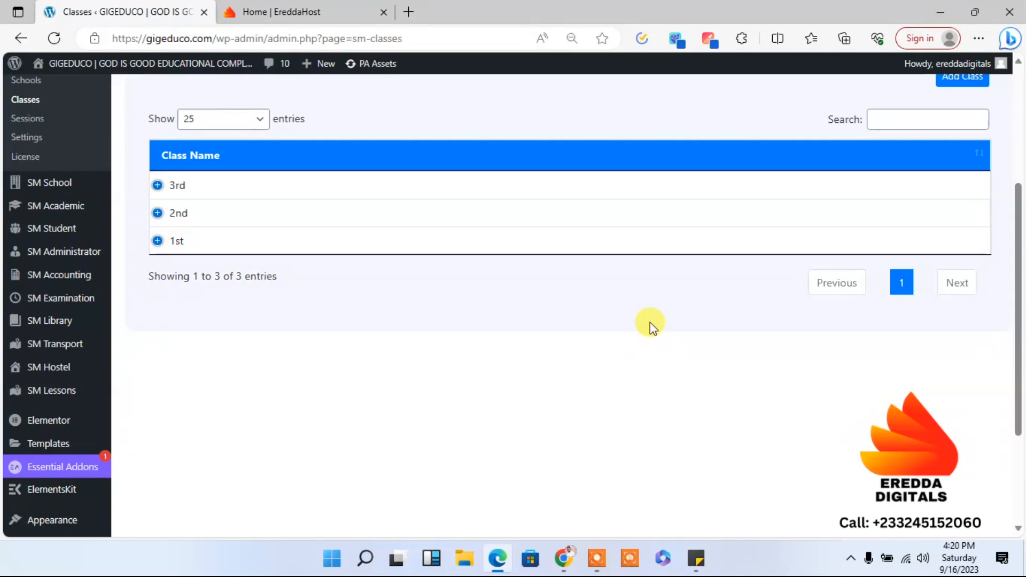
- Rename the 1st class as Basic 7, save the update, and return to the Classes list
left_click(184, 242)
left_click(218, 271)
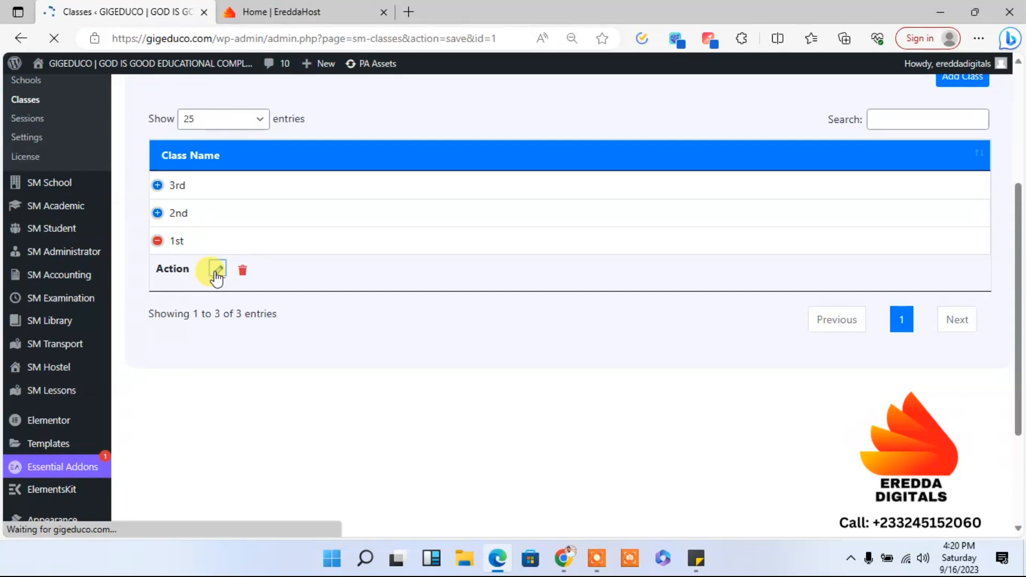
left_click(454, 389)
key("ctrl+a")
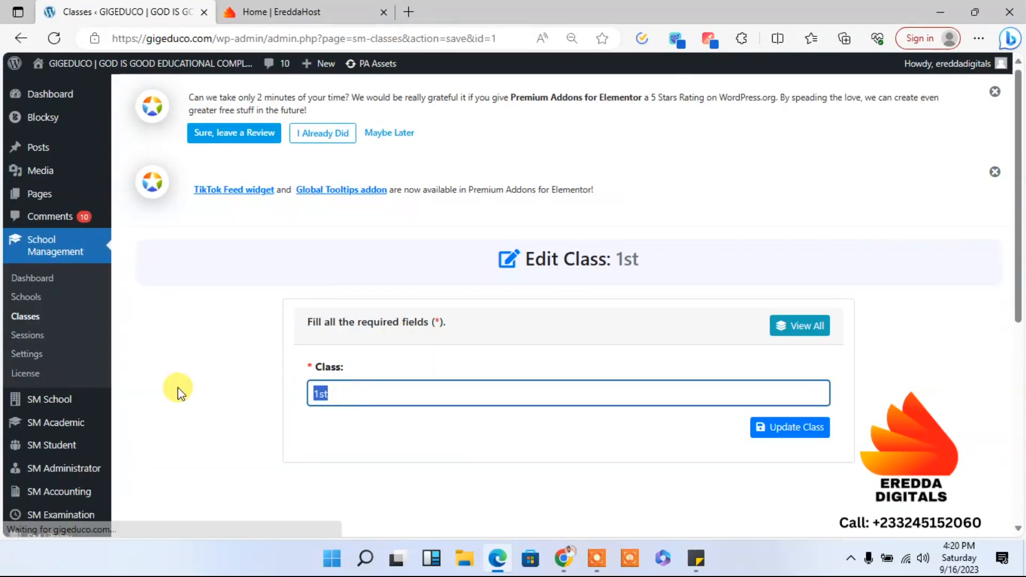
type("Basi")
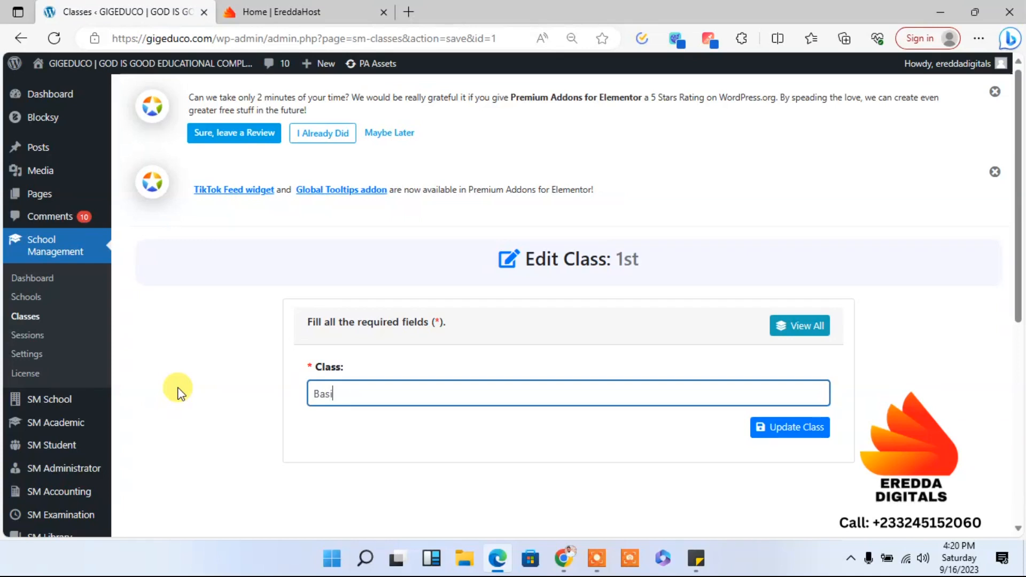
type("c 7")
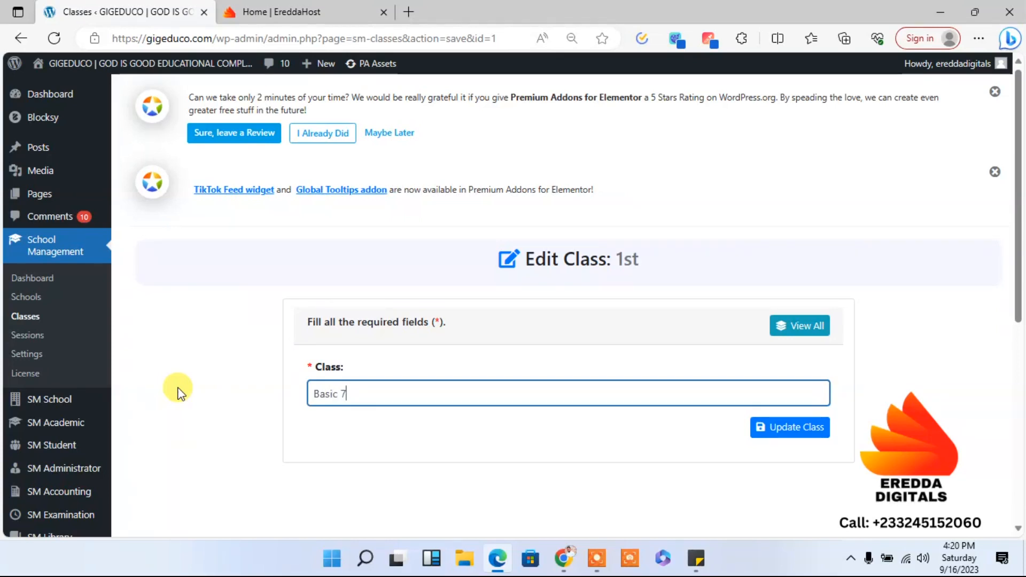
left_click(765, 428)
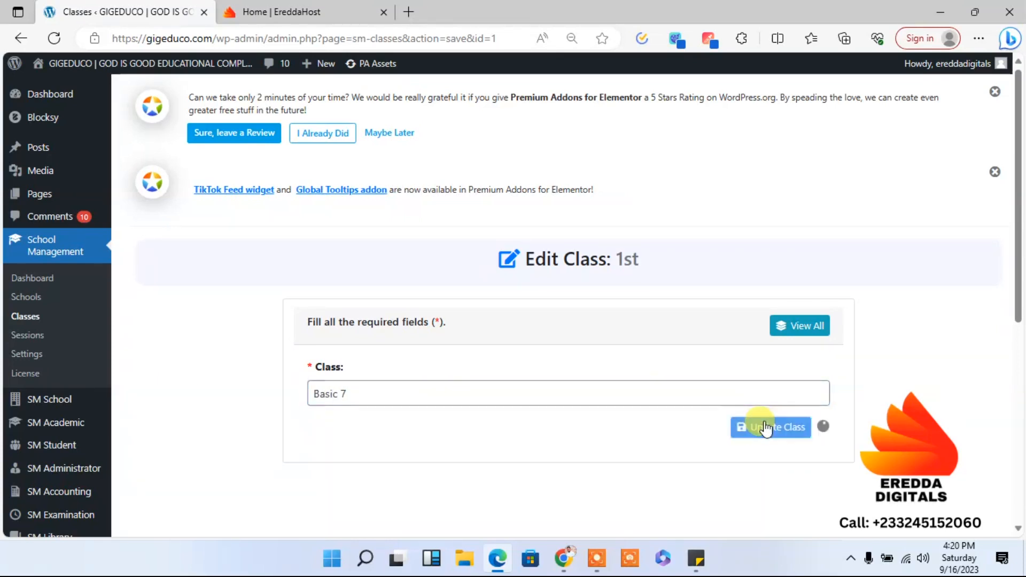
left_click(34, 324)
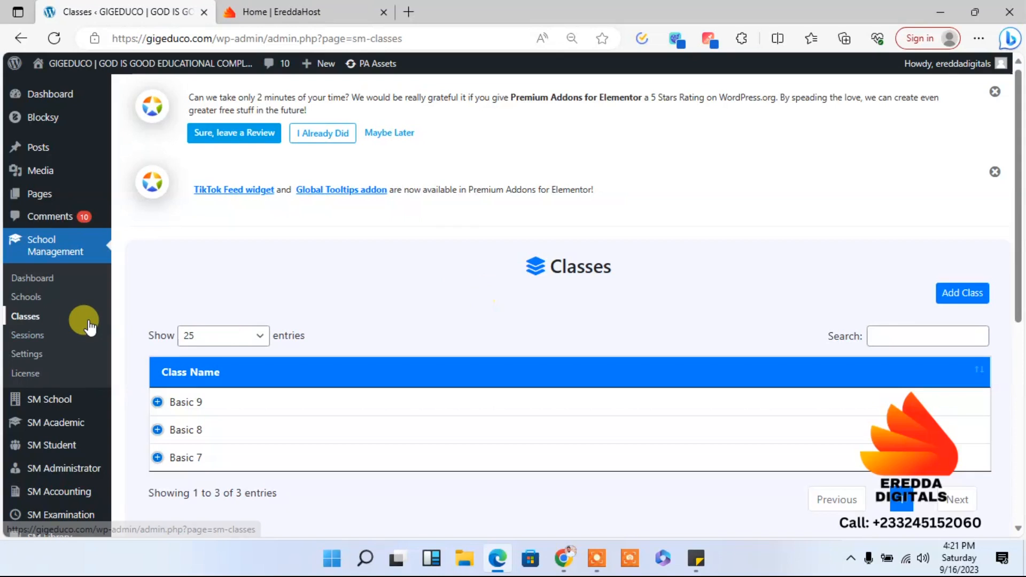
- Open the 2024-2025 session for editing from the Sessions list and rename it as Term 1
left_click(25, 337)
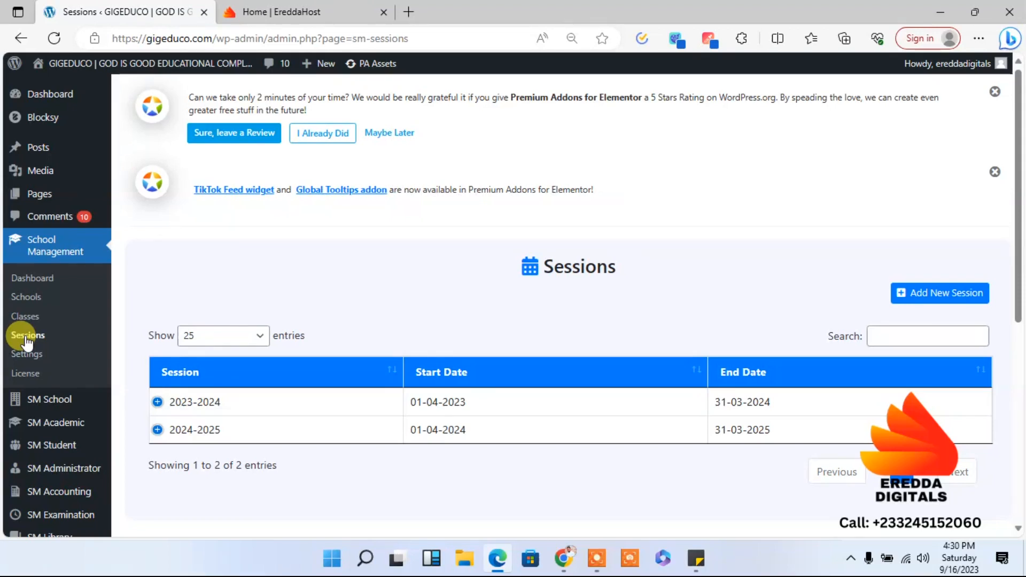
left_click(196, 431)
left_click(218, 459)
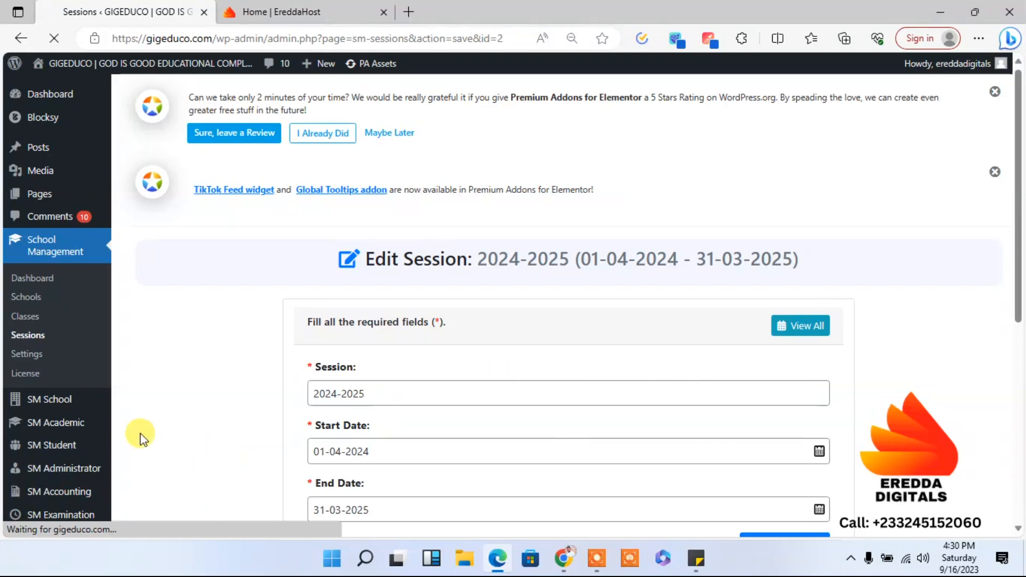
left_click_drag(387, 398, 310, 394)
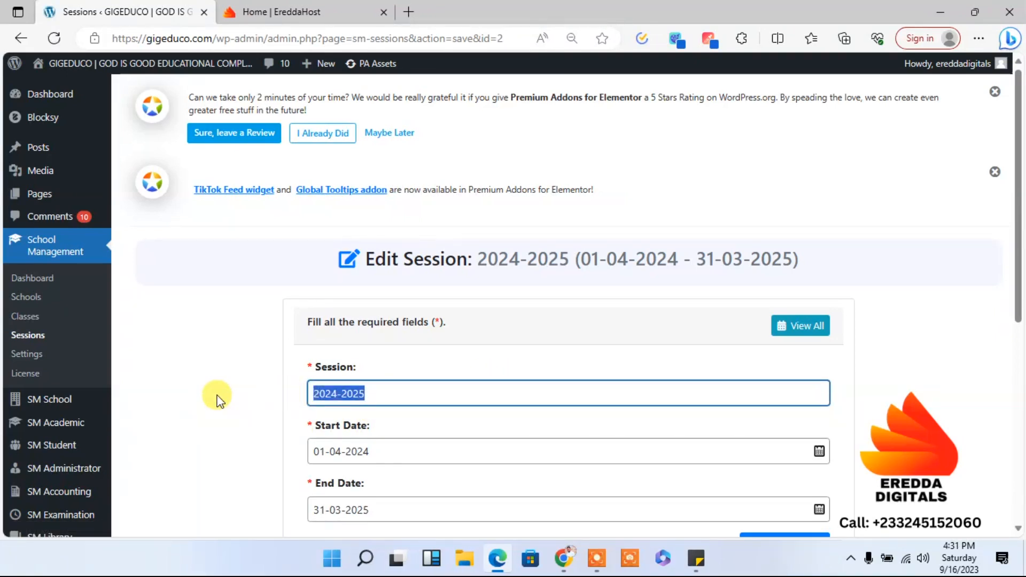
type("1")
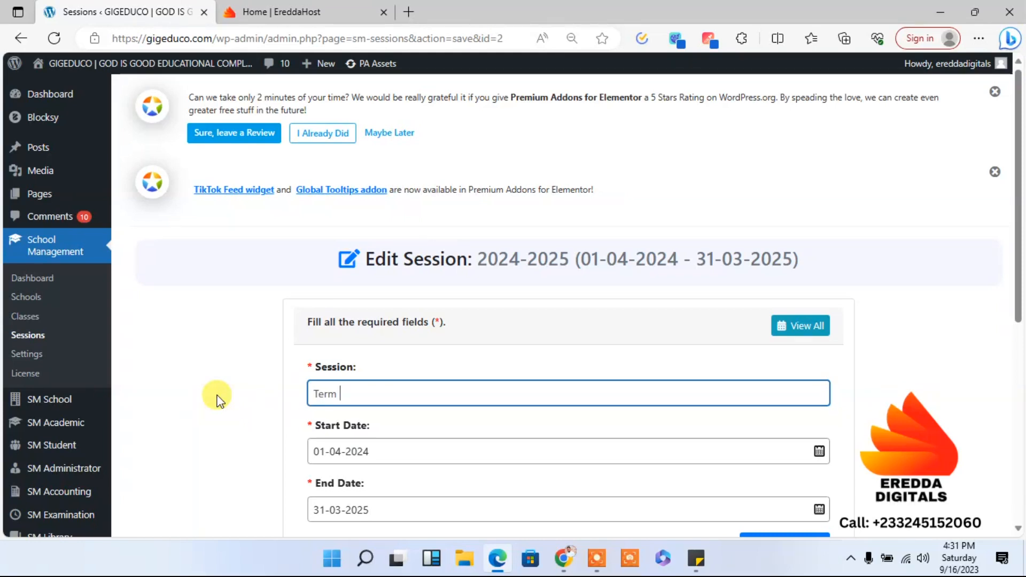
- Set the Term 1 session's start date to 03-10-2023
left_click(405, 452)
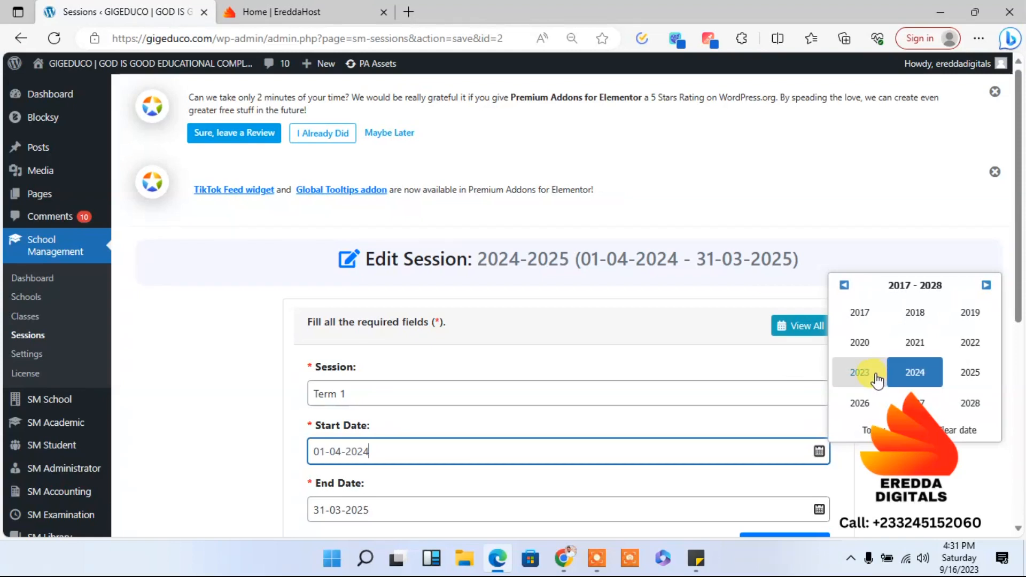
left_click(860, 372)
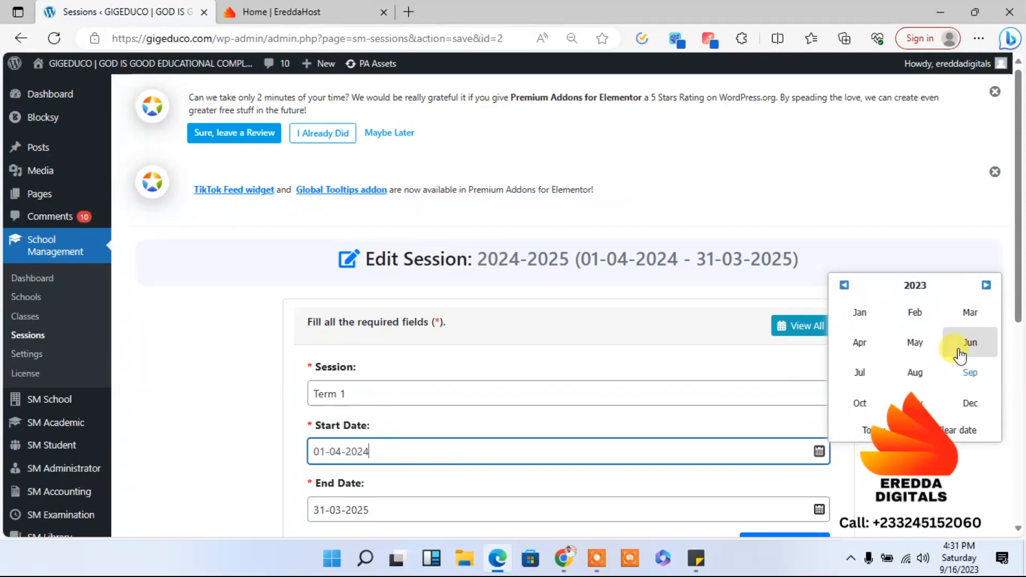
left_click(863, 405)
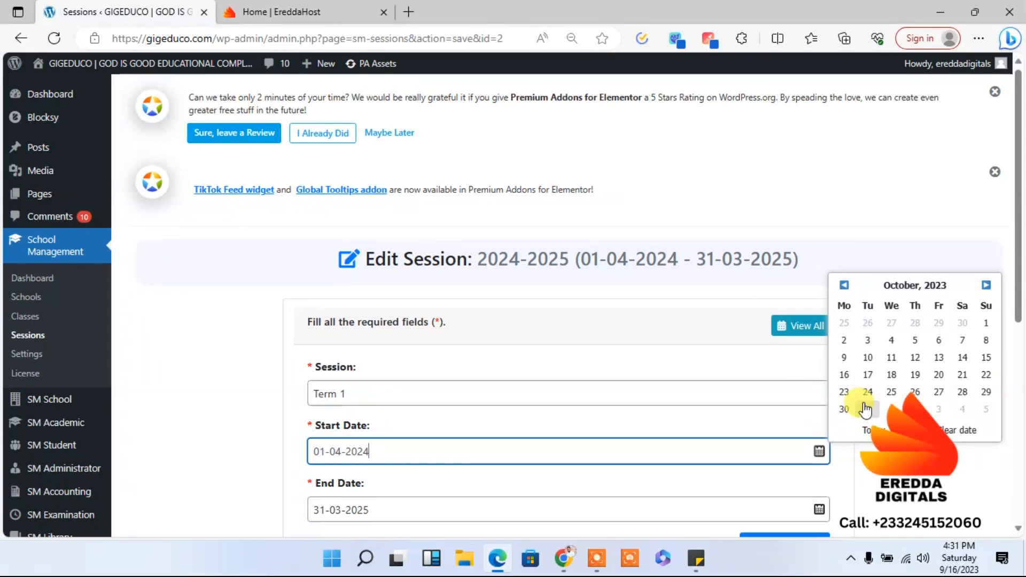
left_click(868, 340)
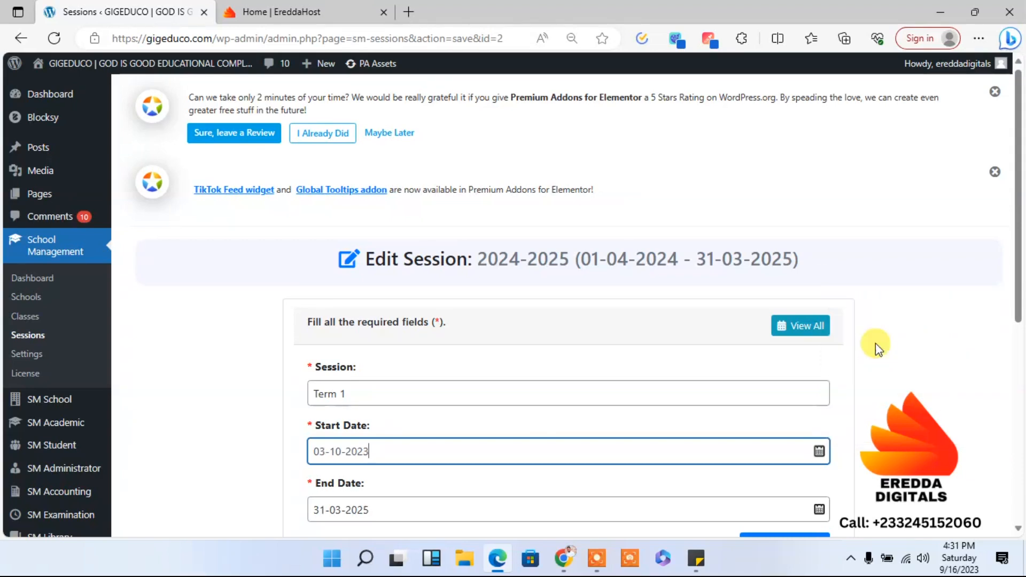
- Set the Term 1 session's end date to 21-12-2023, save the session, and return to the Sessions list
left_click_drag(1019, 274, 1020, 336)
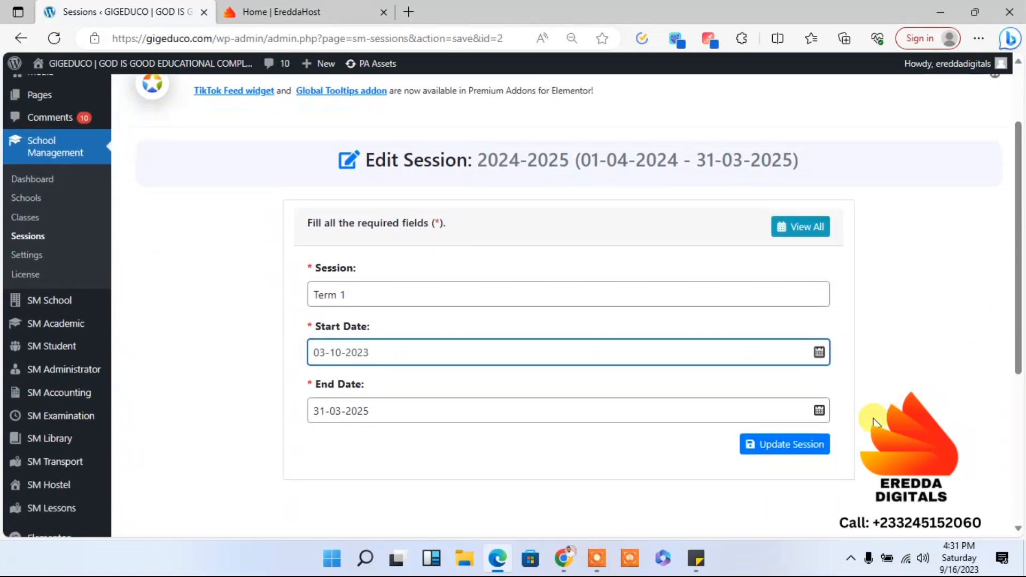
left_click(623, 412)
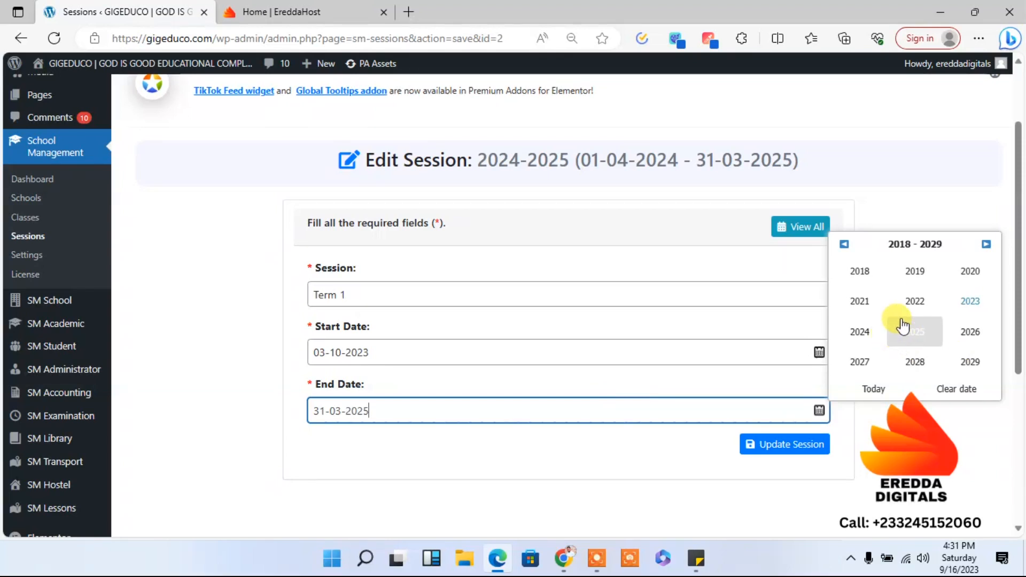
left_click(965, 303)
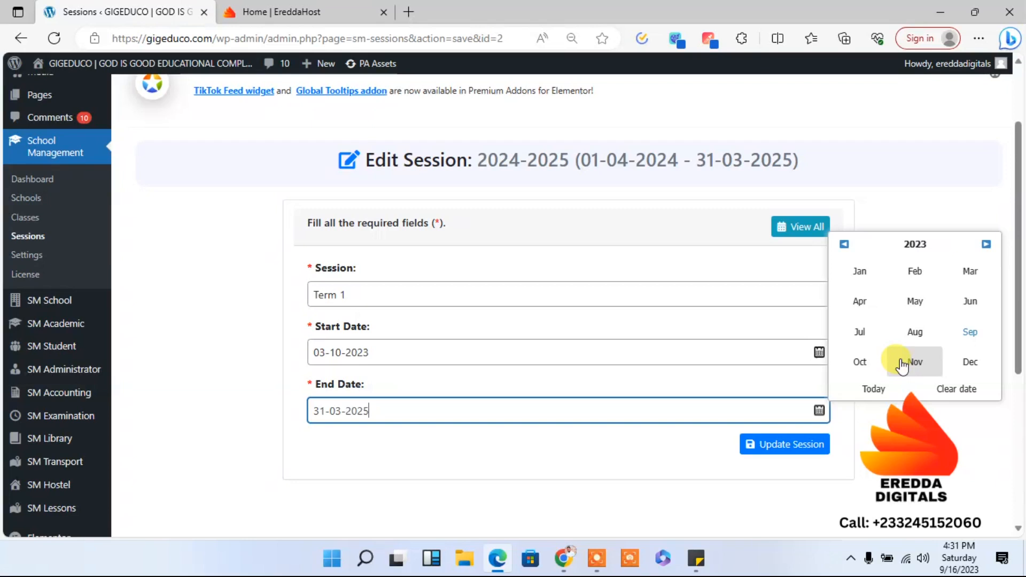
left_click(980, 361)
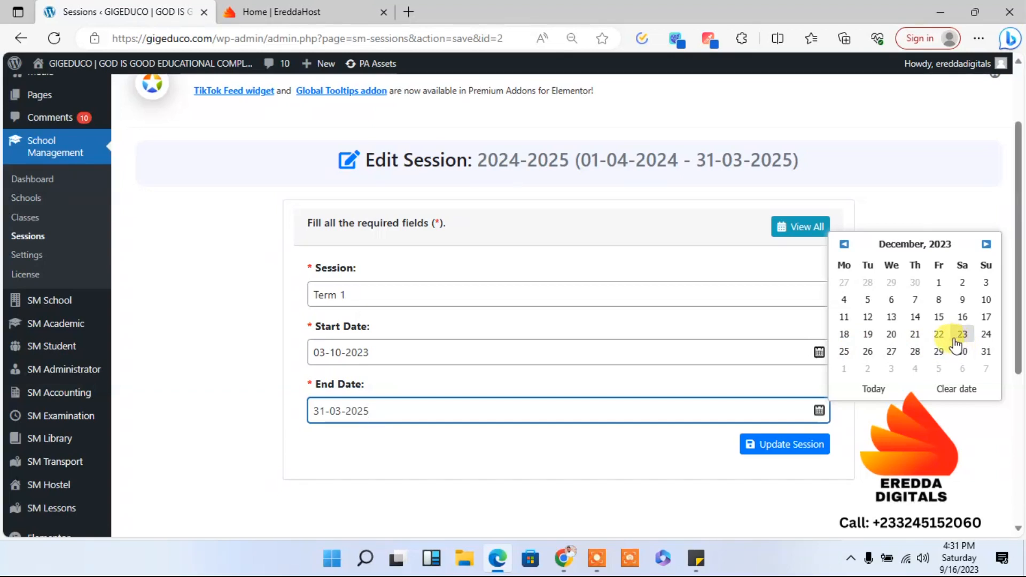
left_click(918, 336)
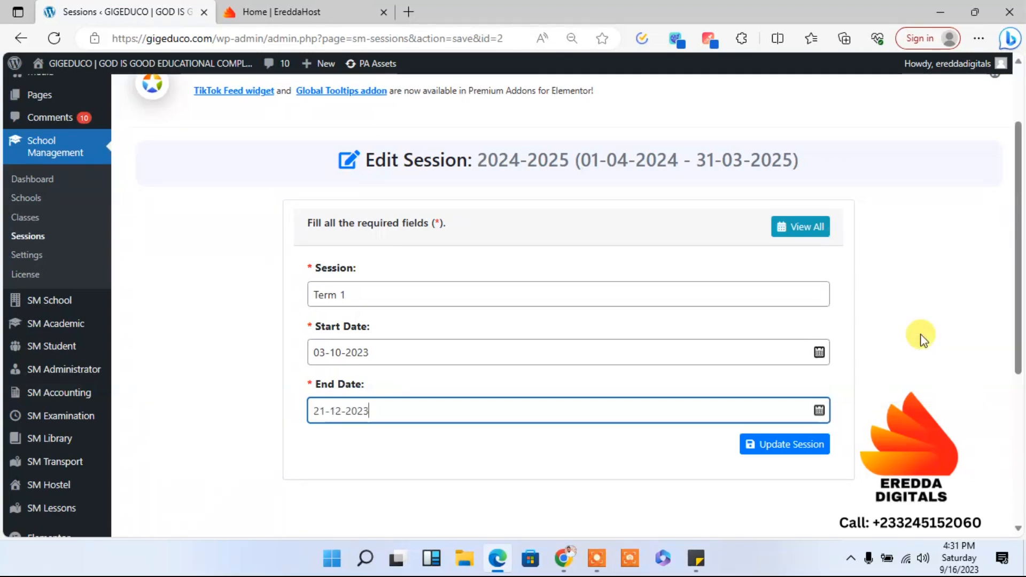
left_click(778, 448)
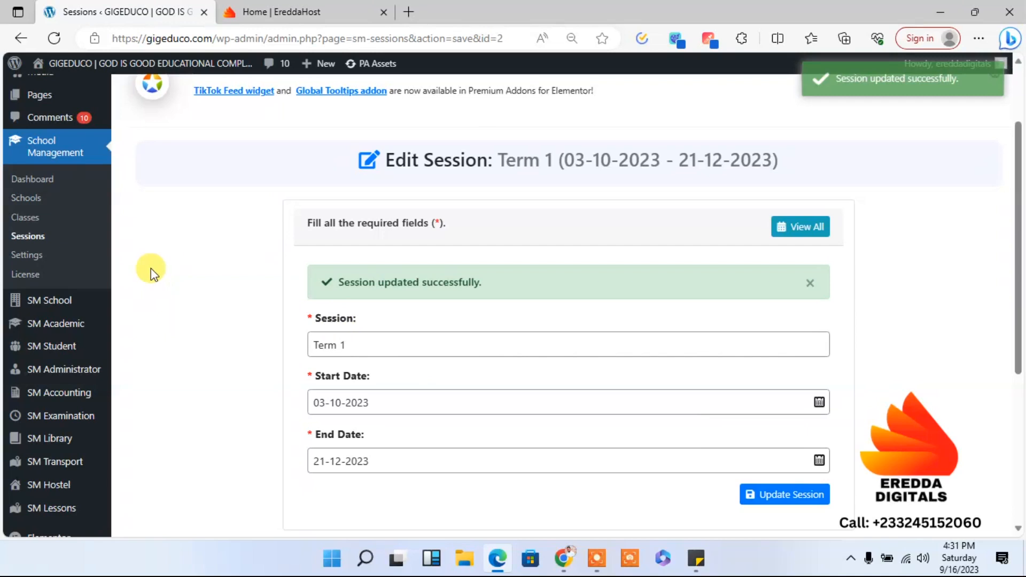
left_click(37, 241)
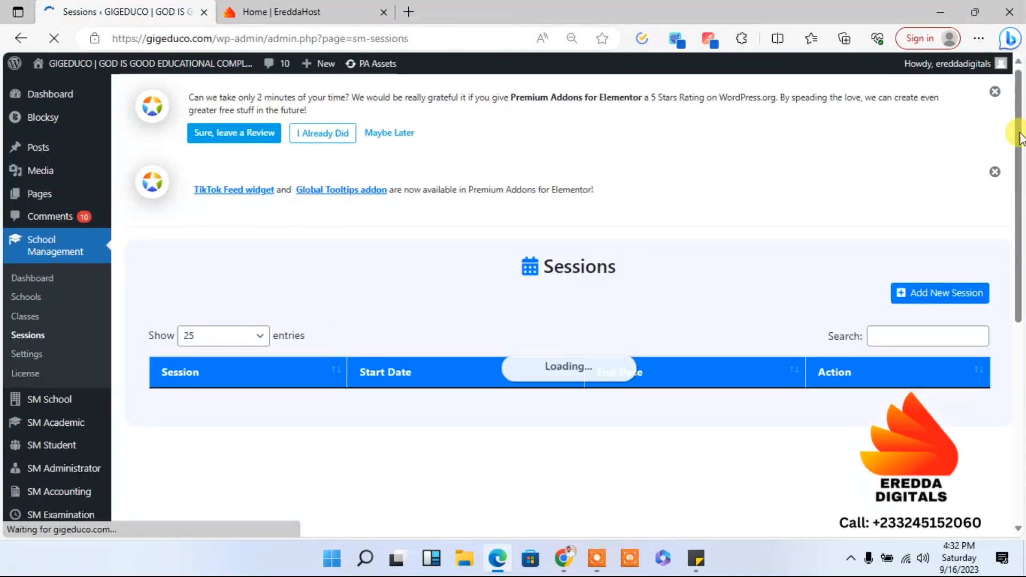
- Open the 2023-2024 session for editing from the Sessions list and rename it as Term 1
scroll(1021, 138, "down", 2)
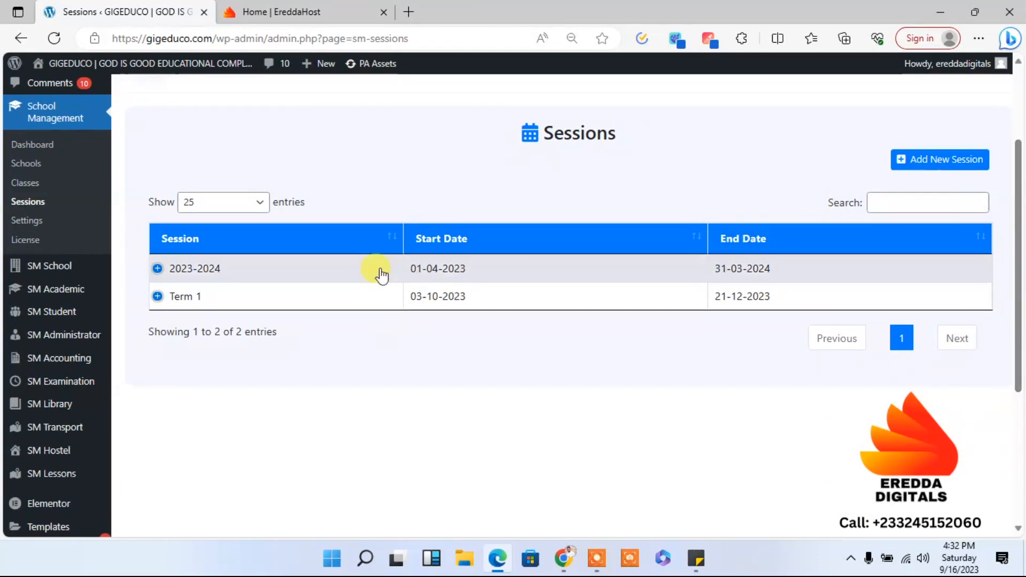
left_click(213, 274)
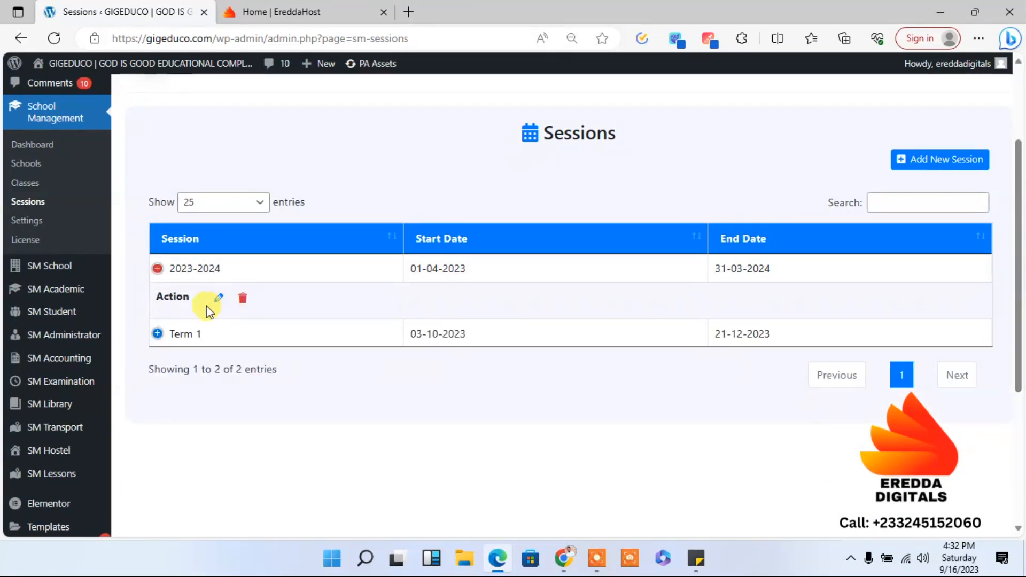
left_click(219, 303)
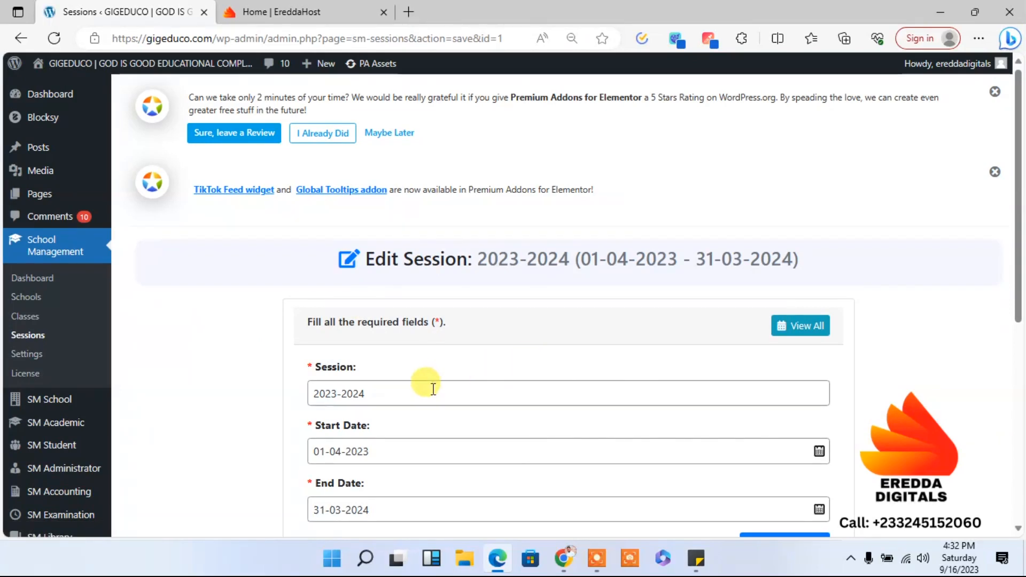
left_click_drag(433, 388, 187, 377)
type("Te")
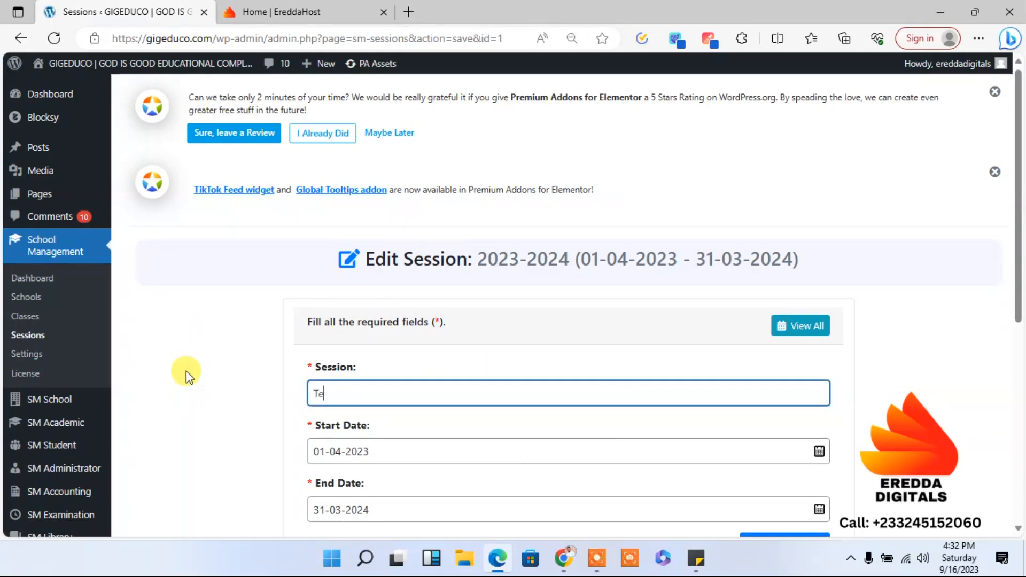
type("rm 1")
- Set the start date of the session being edited to 09-01-2024
left_click(404, 448)
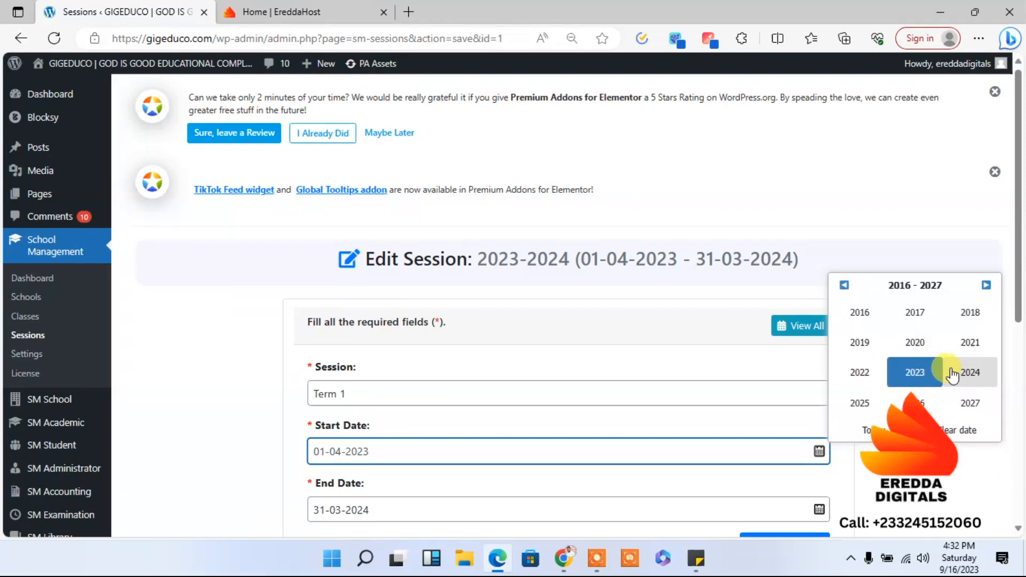
left_click(964, 376)
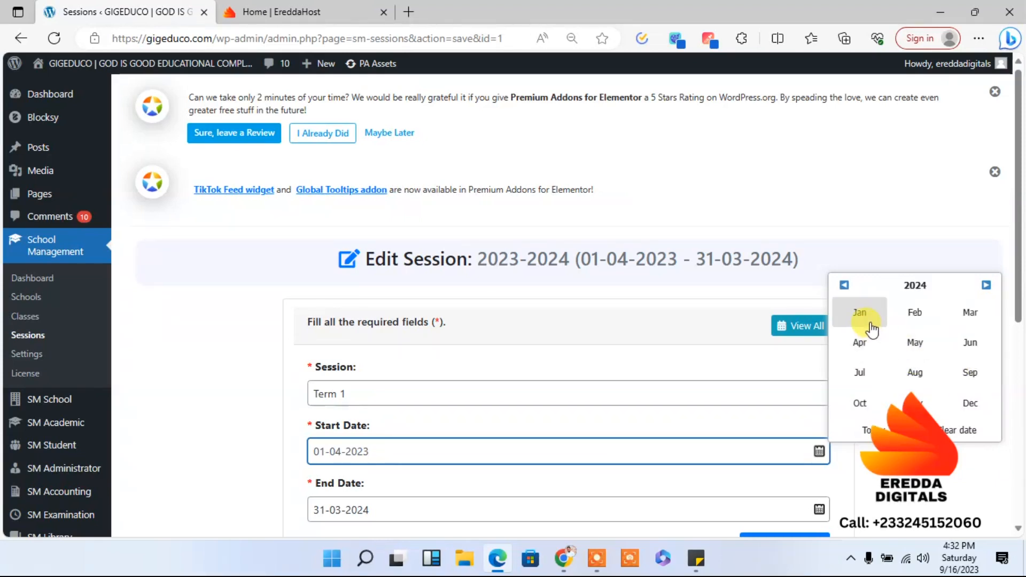
left_click(860, 315)
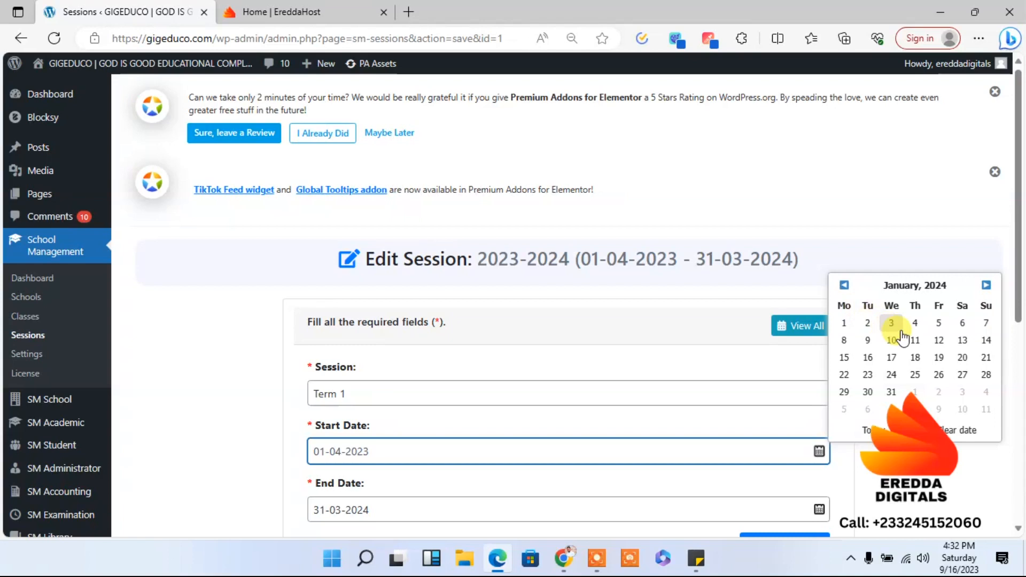
left_click(868, 340)
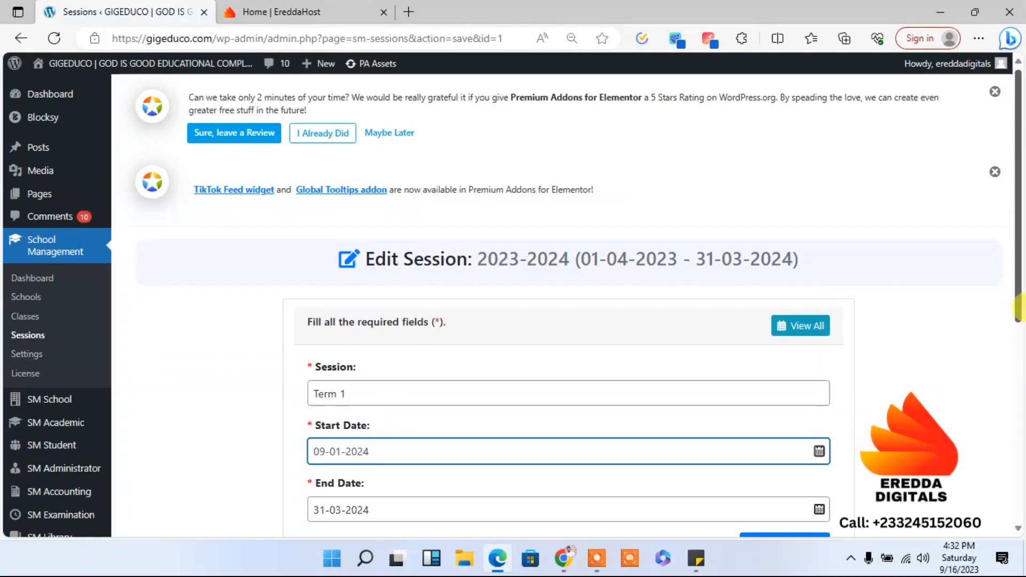
- Set the session's end date to 12-04-2024, save the update, and return to the Sessions list
scroll(1021, 299, "down", 2)
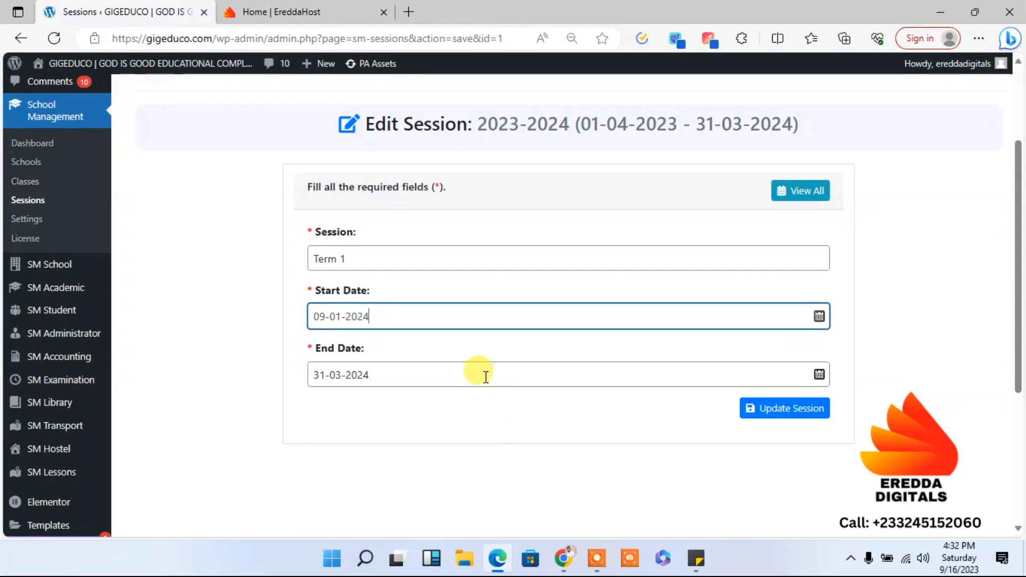
left_click(484, 373)
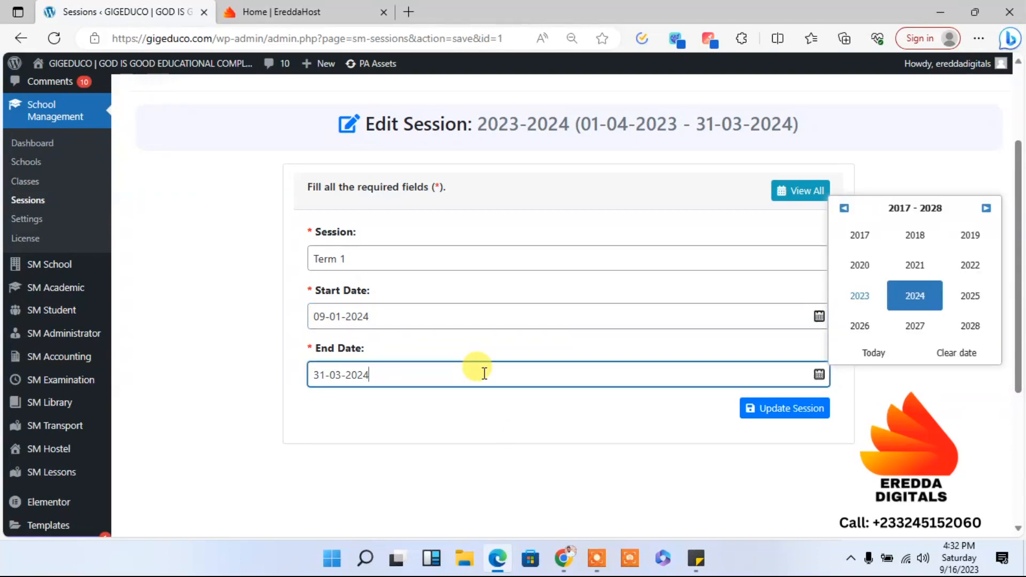
left_click(899, 300)
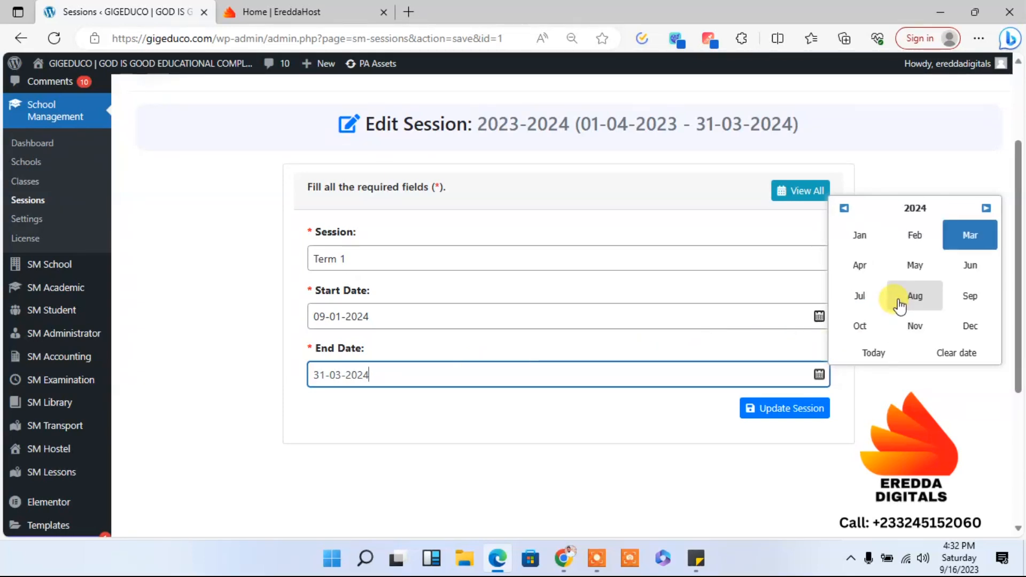
left_click(862, 264)
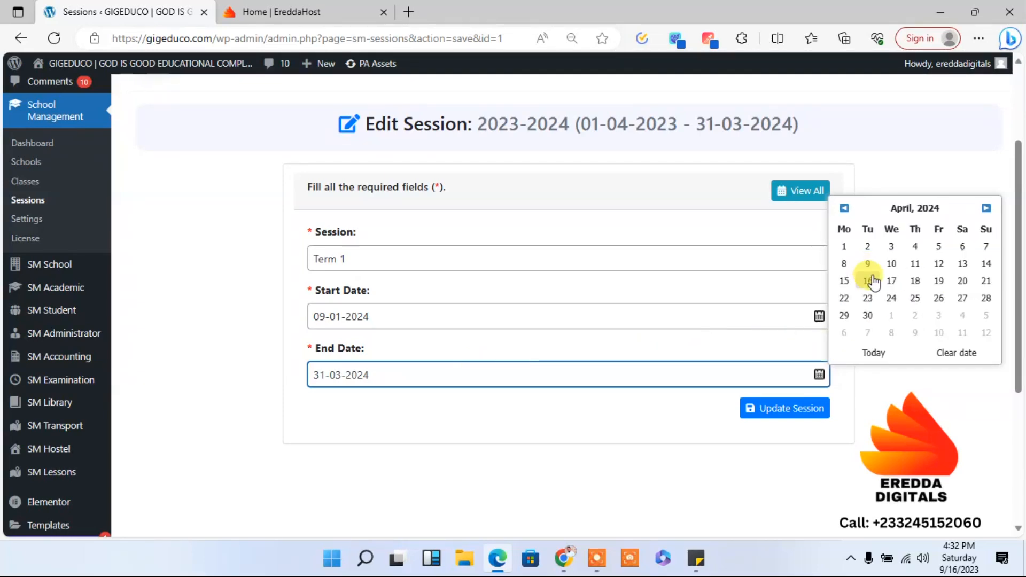
left_click(939, 264)
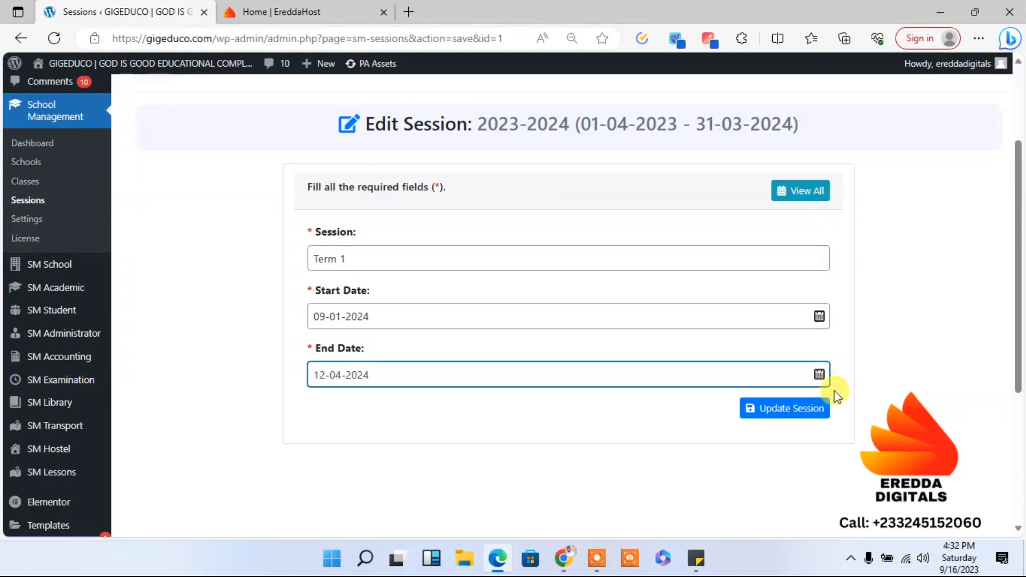
left_click(792, 408)
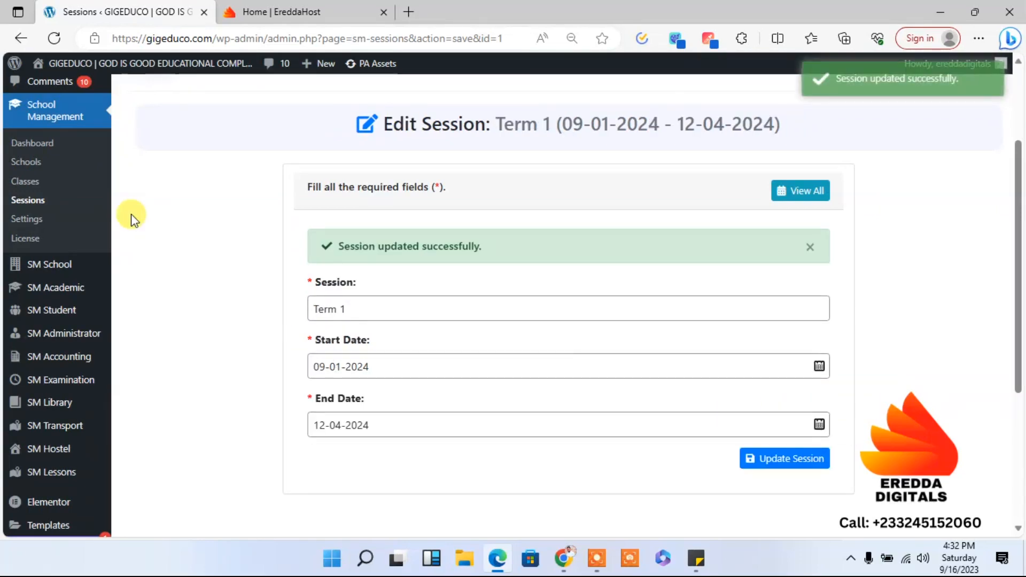
left_click(39, 202)
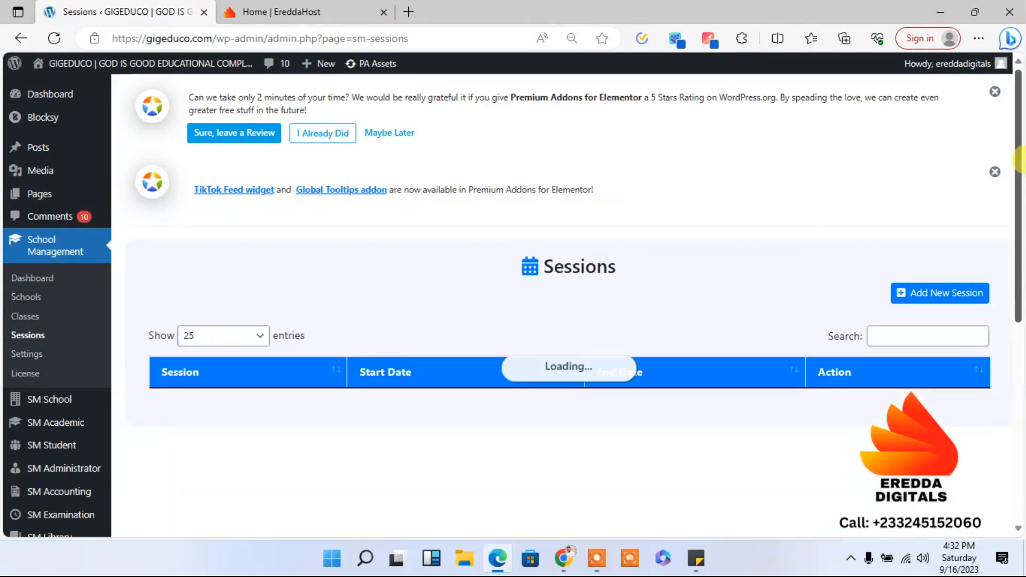
scroll(775, 256, "down", 2)
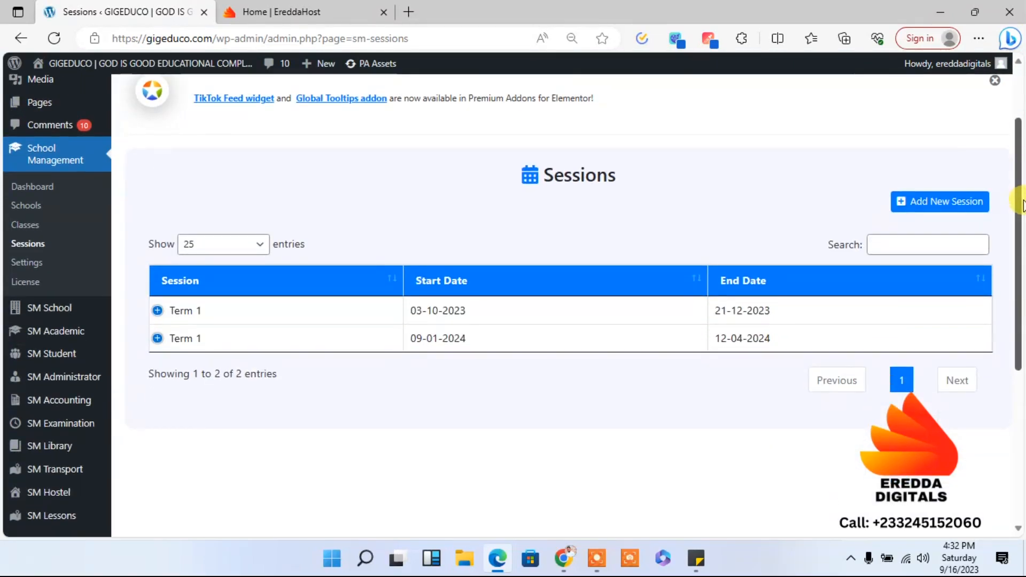
left_click(922, 205)
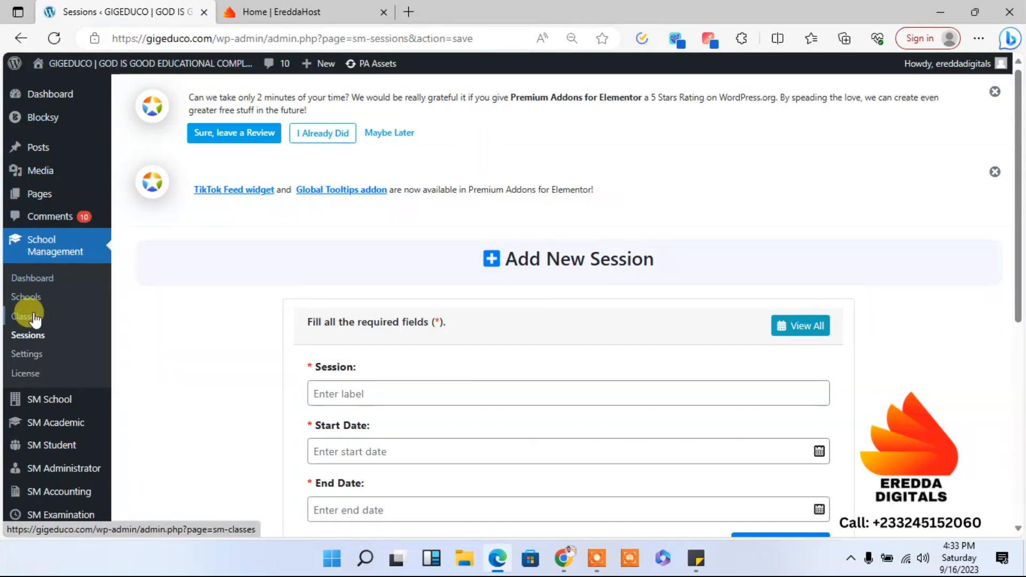
left_click(31, 336)
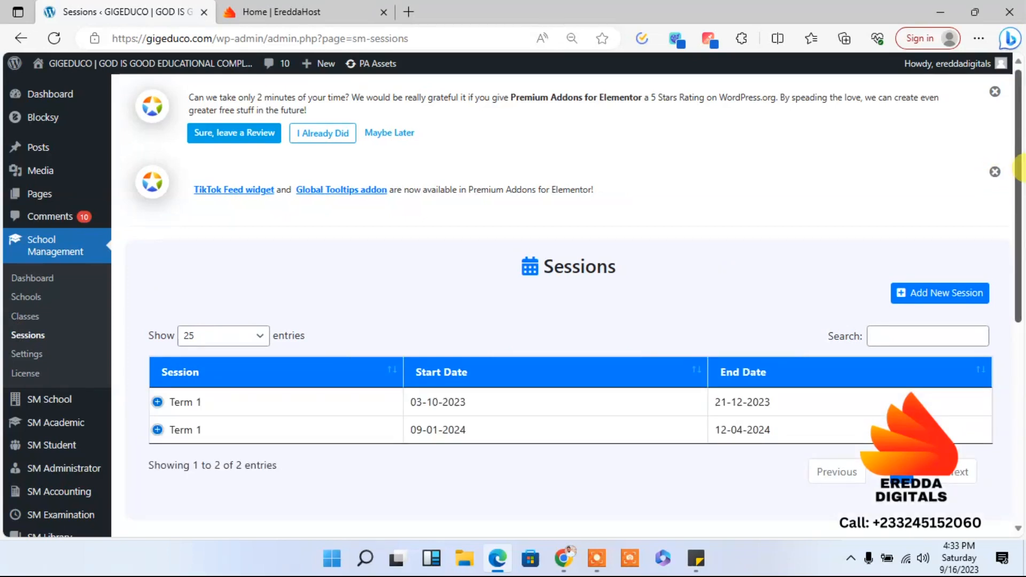
- Rename the session starting 09-01-2024 as Term 2, save the update, and return to the Sessions list
scroll(1018, 168, "down", 2)
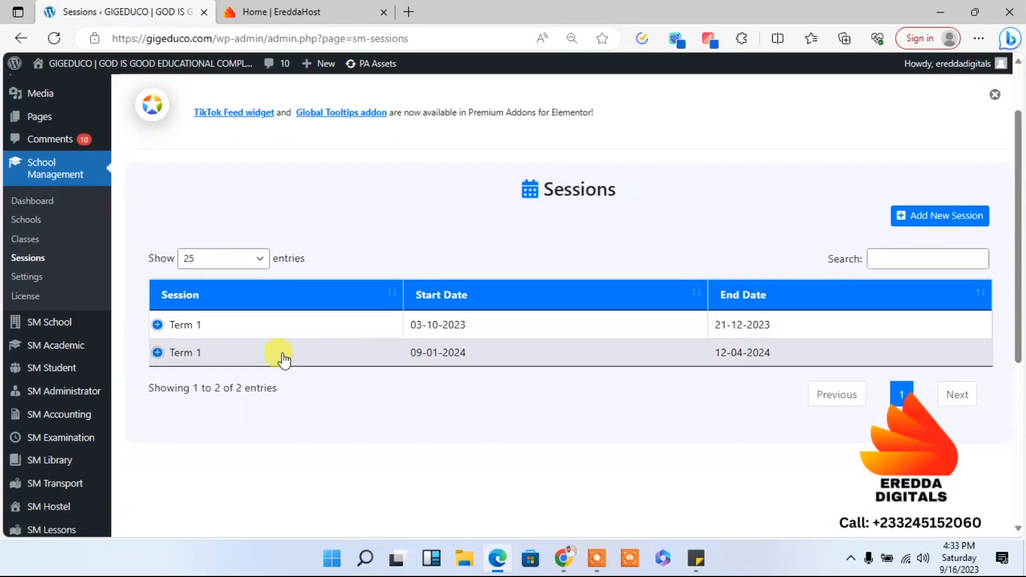
left_click(167, 354)
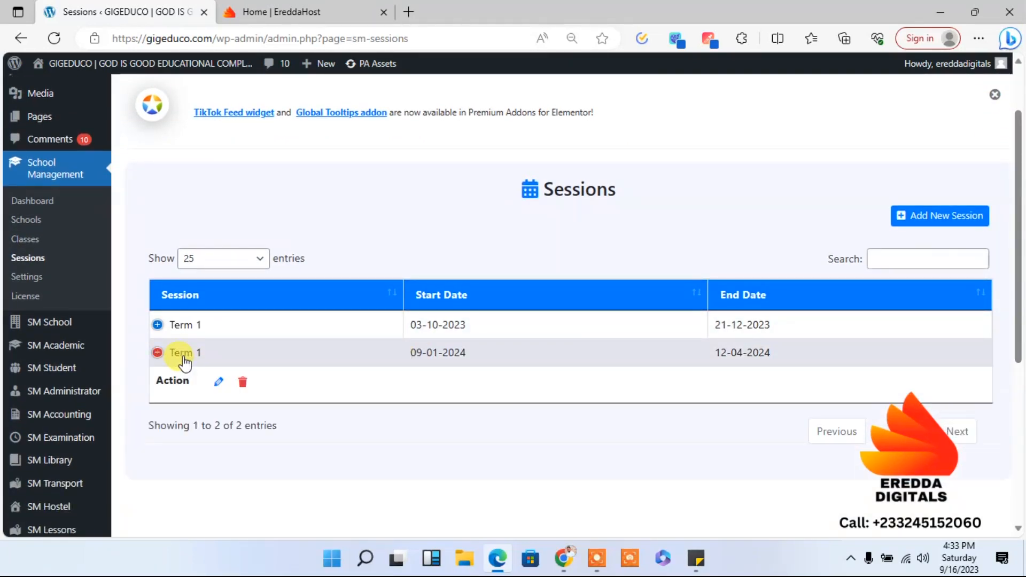
left_click(216, 383)
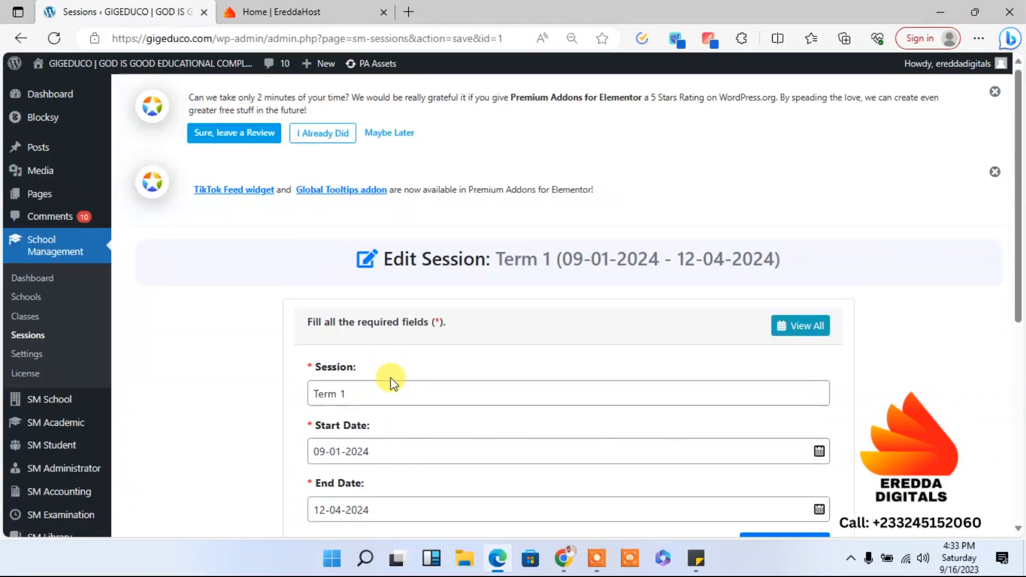
left_click(388, 388)
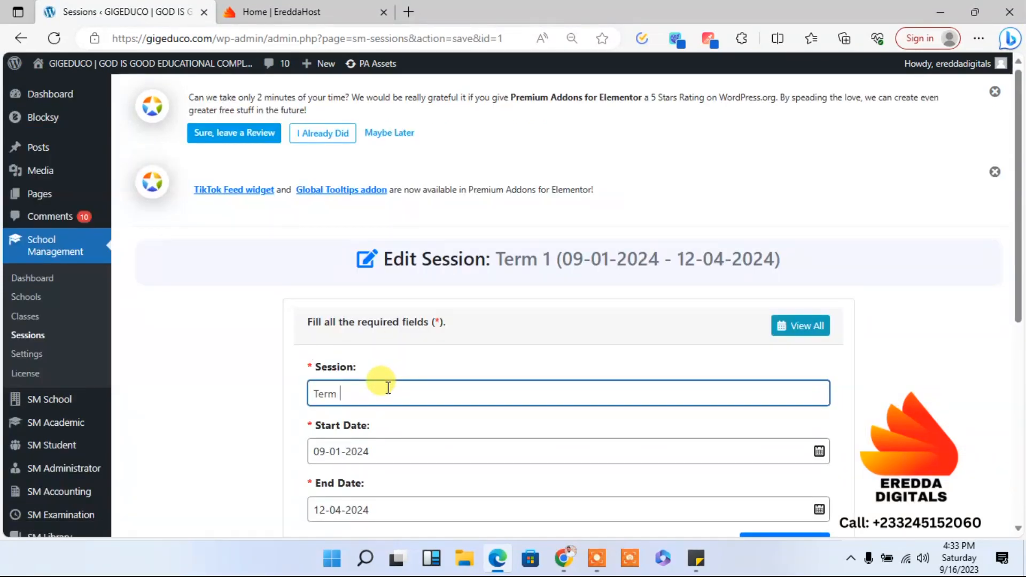
left_click_drag(1018, 289, 1018, 377)
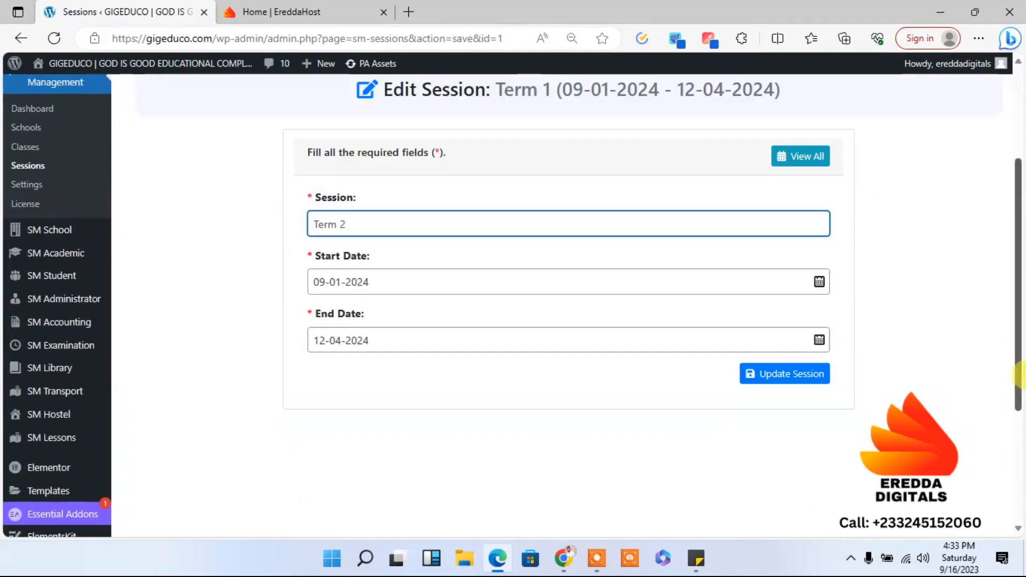
left_click(804, 378)
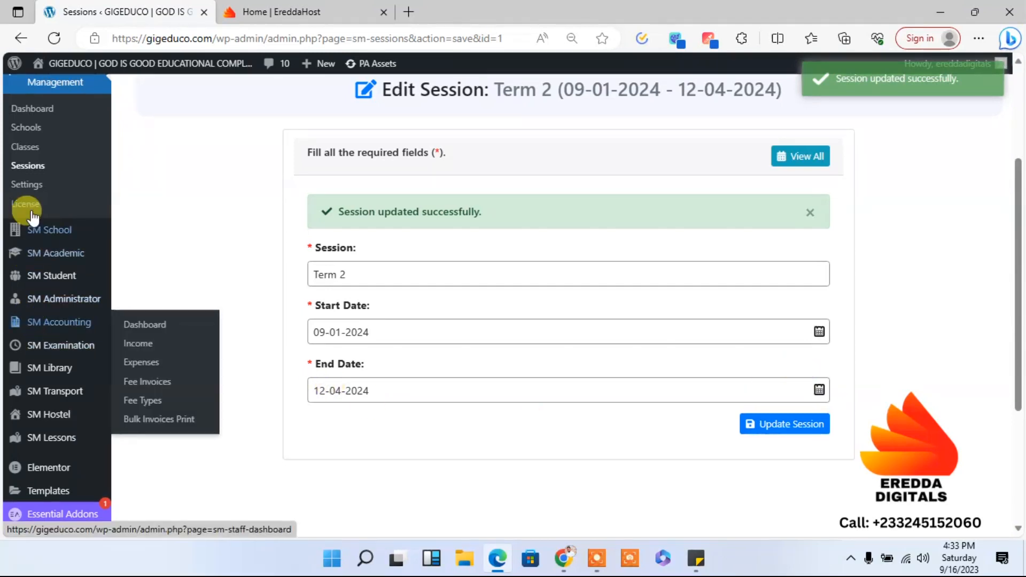
left_click(21, 167)
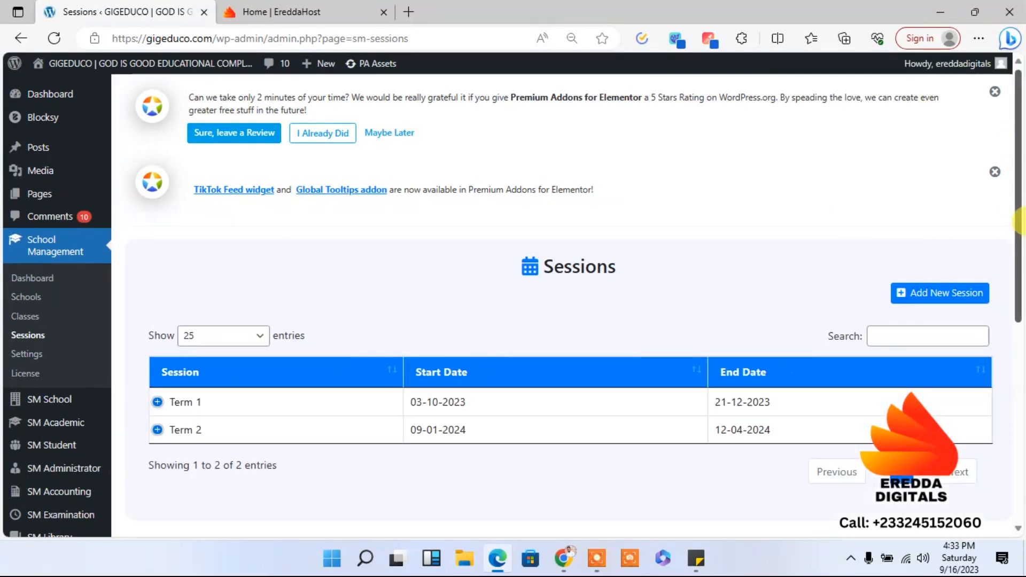
- Start adding a new session and name it Term 3
left_click(943, 295)
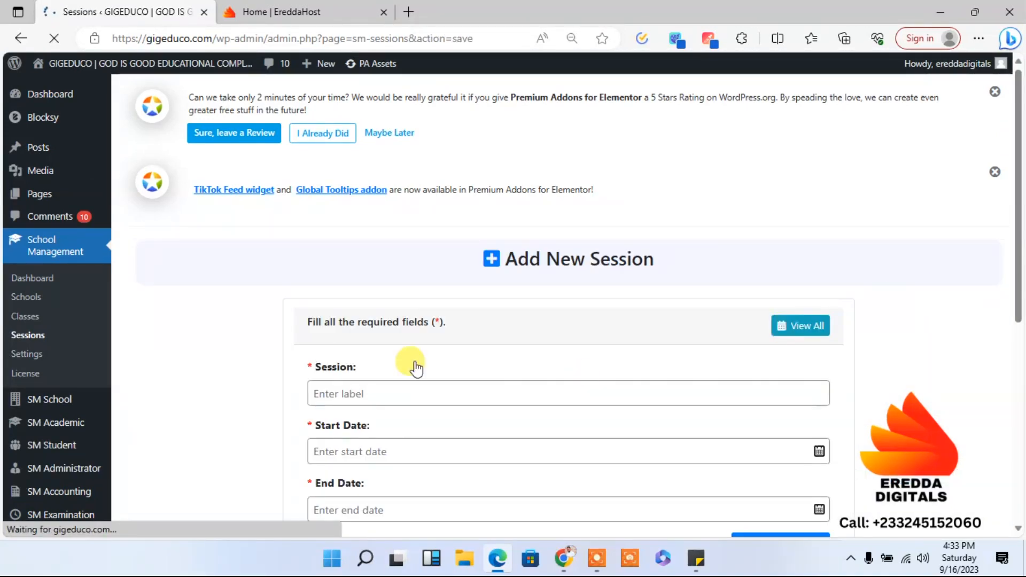
left_click(370, 388)
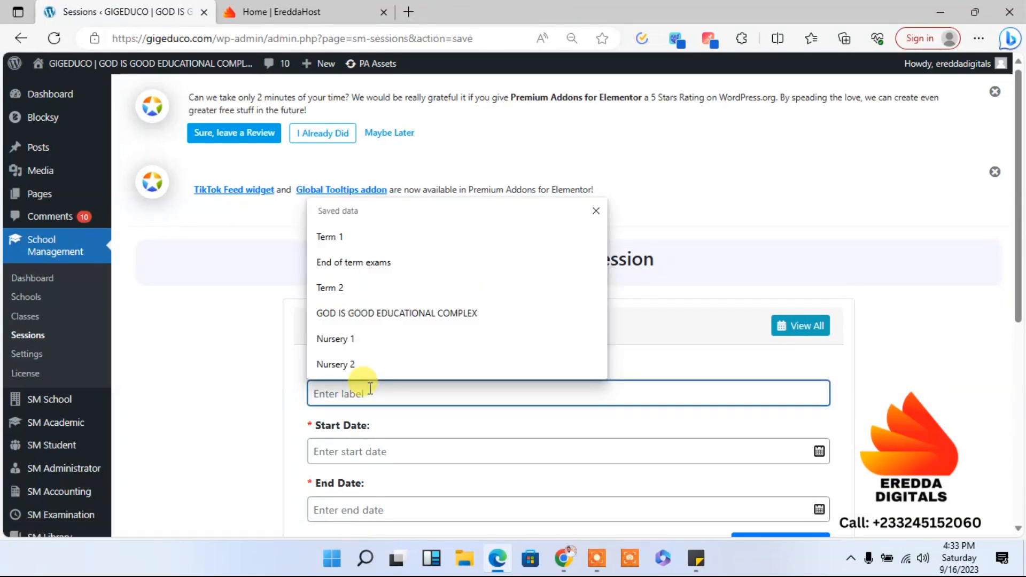
type("Term 3")
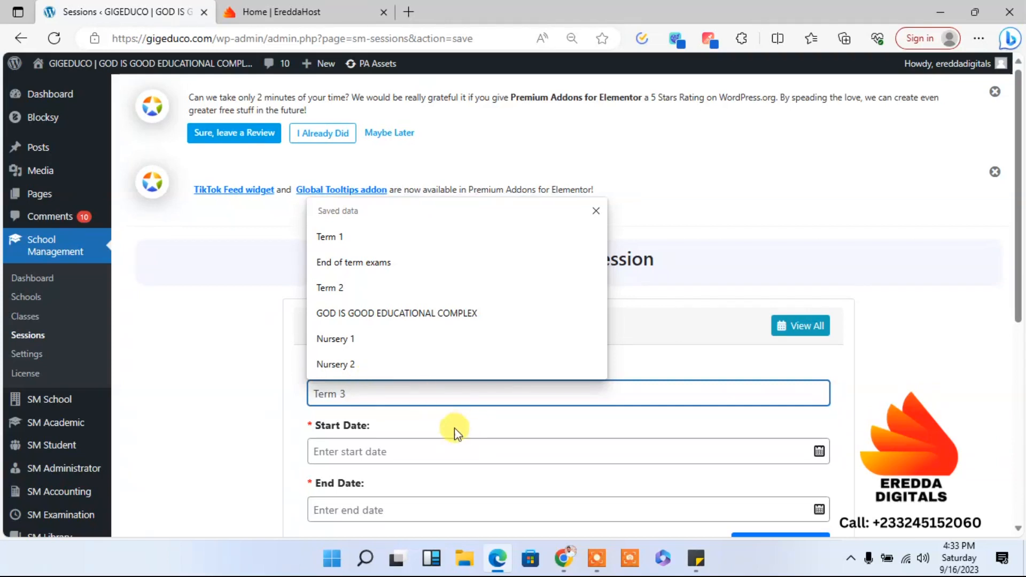
- Set the new Term 3 session's start date to 15-08-2024
left_click(448, 445)
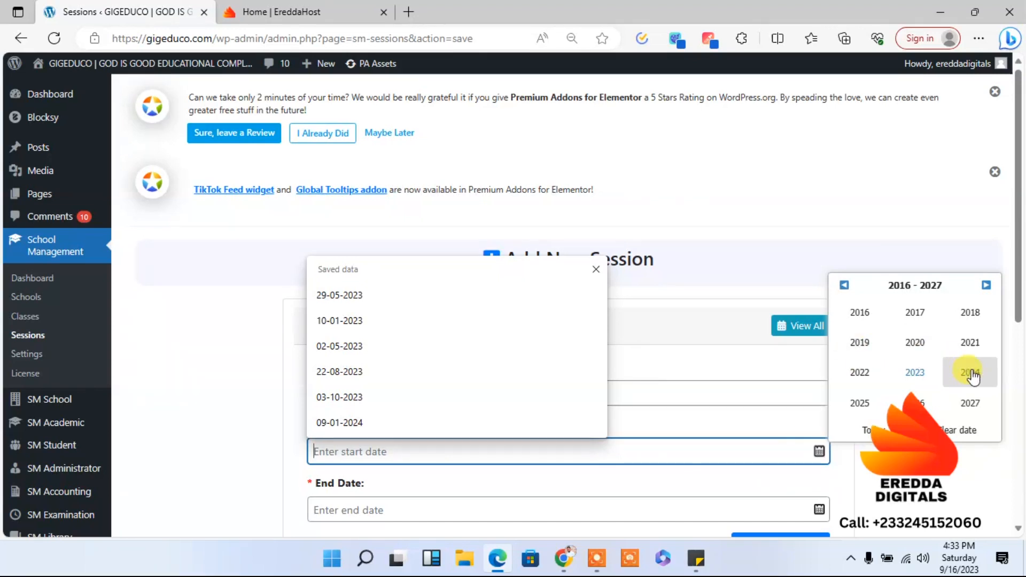
left_click(970, 374)
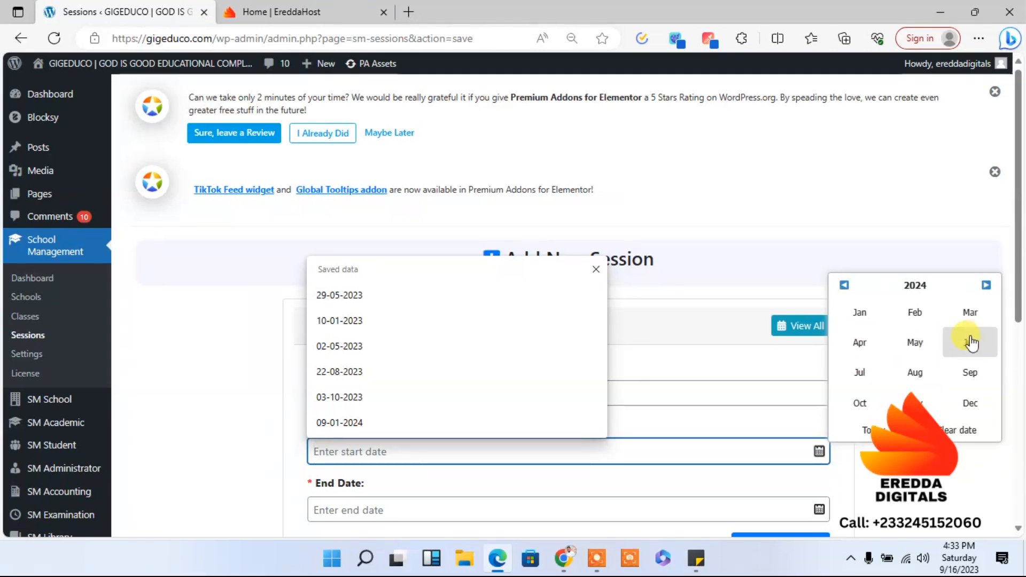
left_click(911, 381)
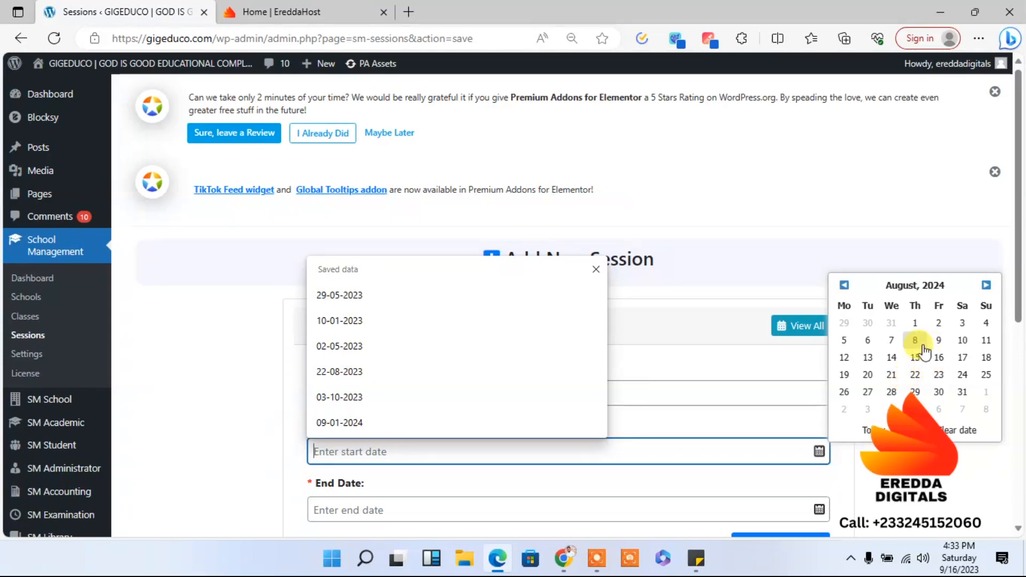
left_click(915, 357)
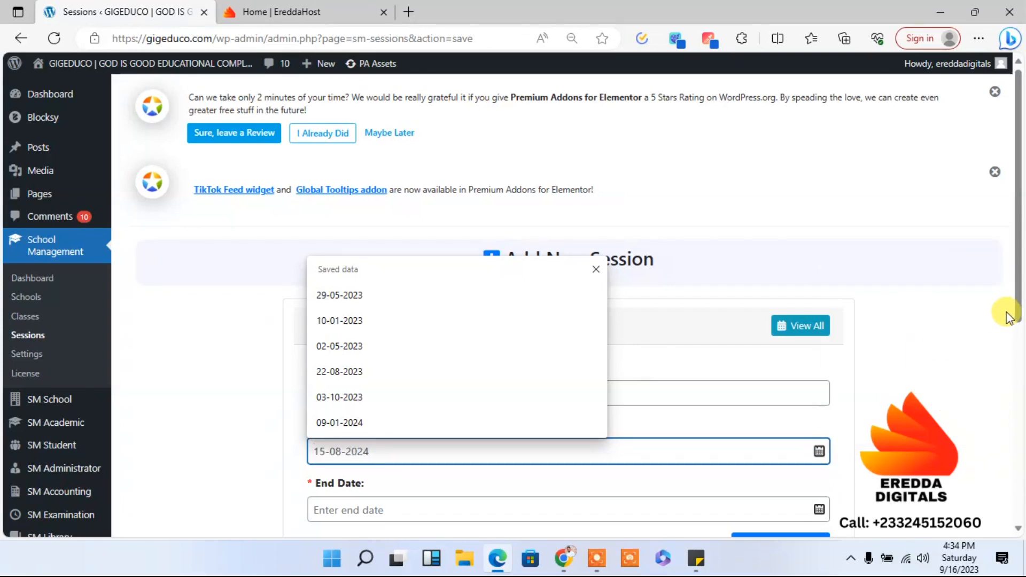
left_click_drag(1021, 297, 1021, 347)
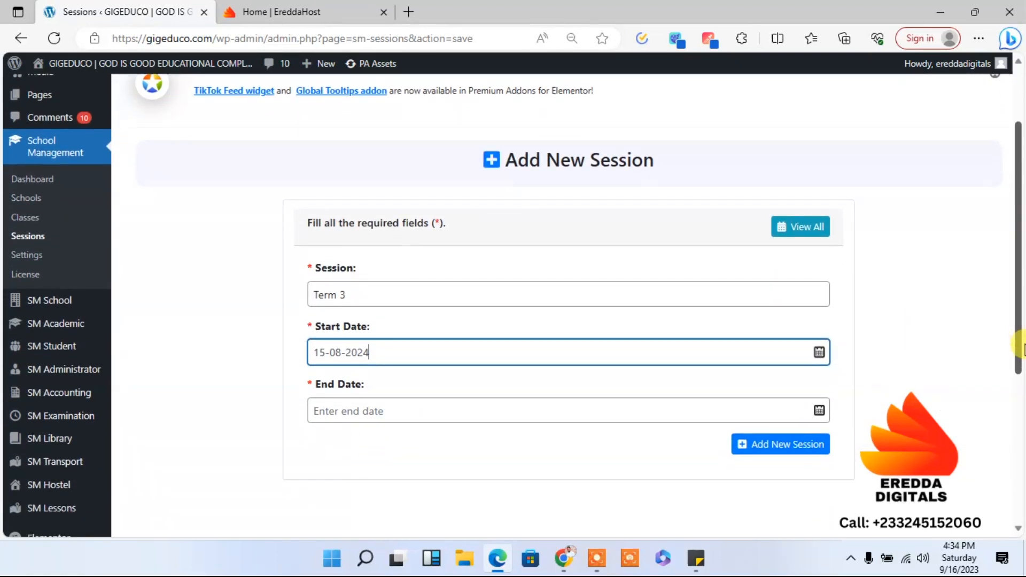
left_click(404, 410)
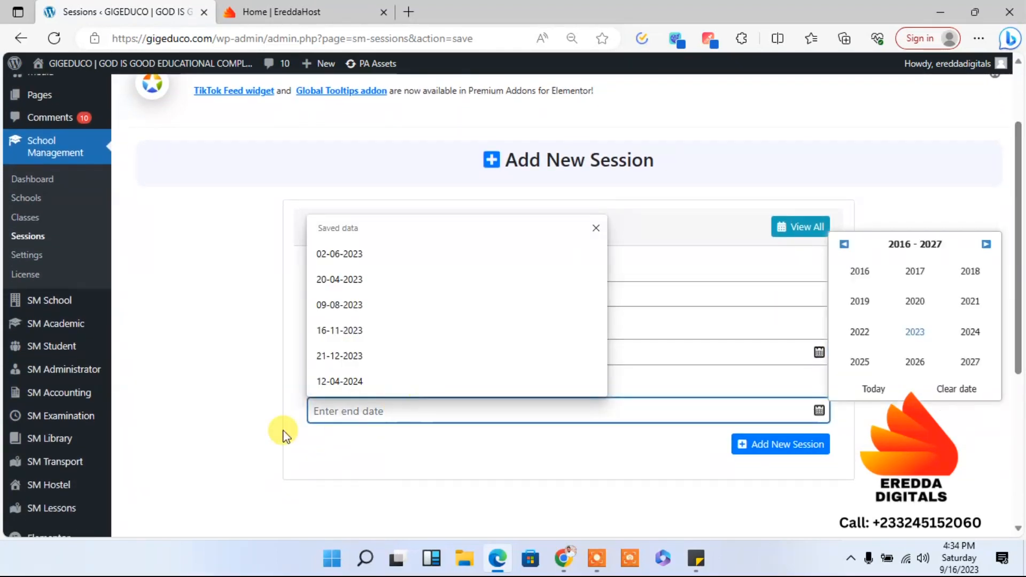
left_click(265, 424)
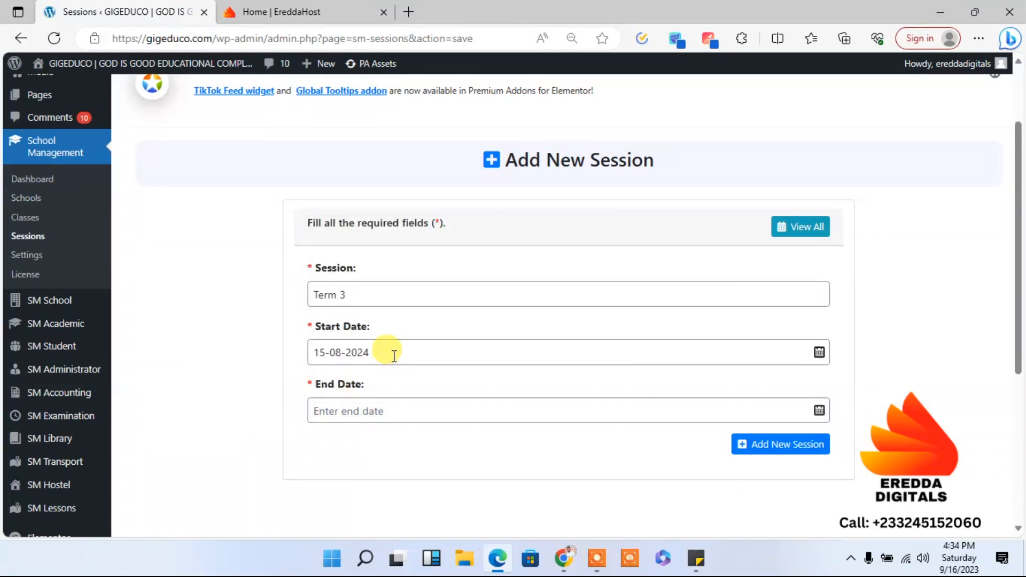
- Change the new Term 3 session's start date to 22-05-2024
left_click(394, 356)
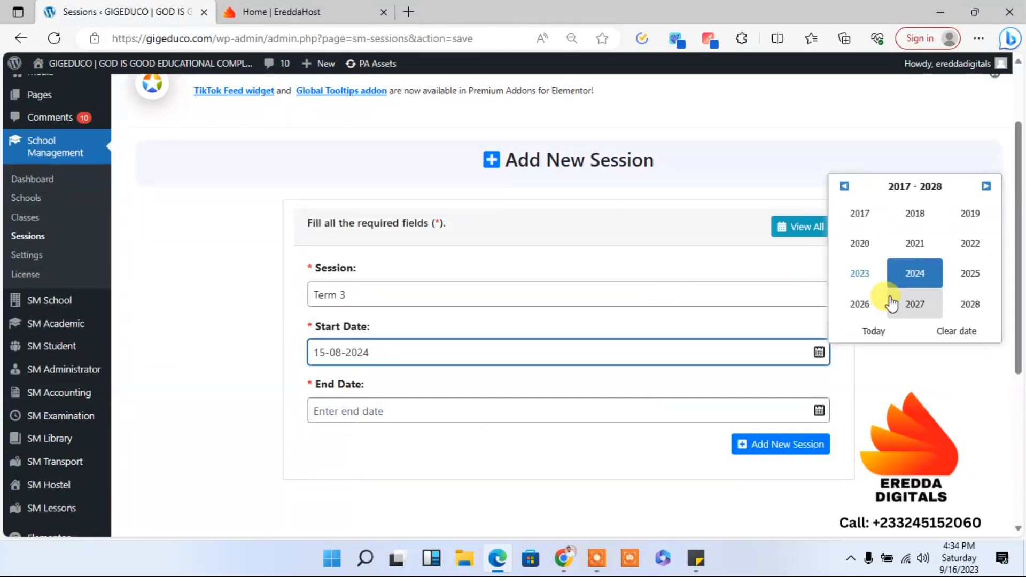
left_click(915, 274)
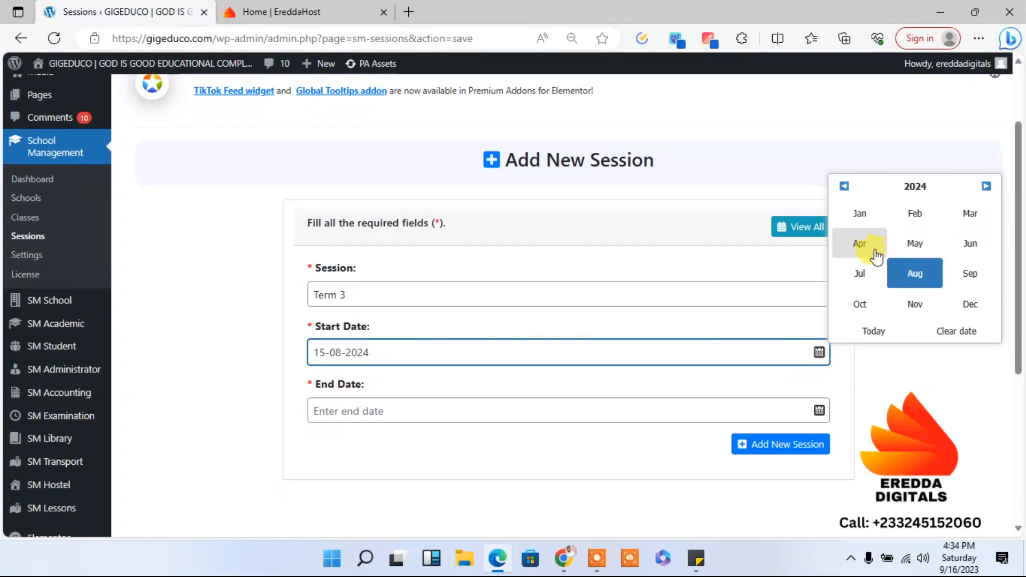
left_click(915, 249)
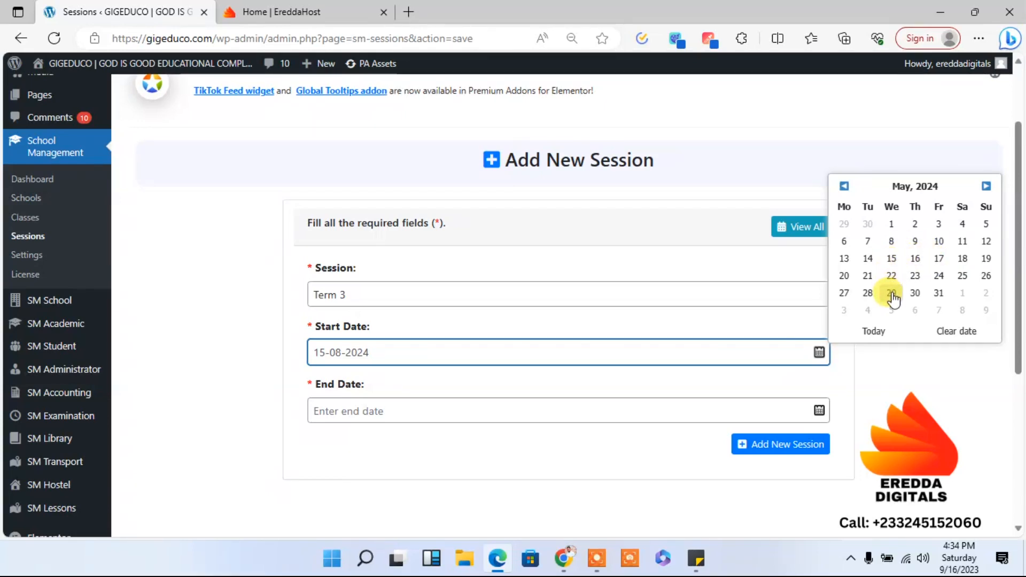
left_click(891, 276)
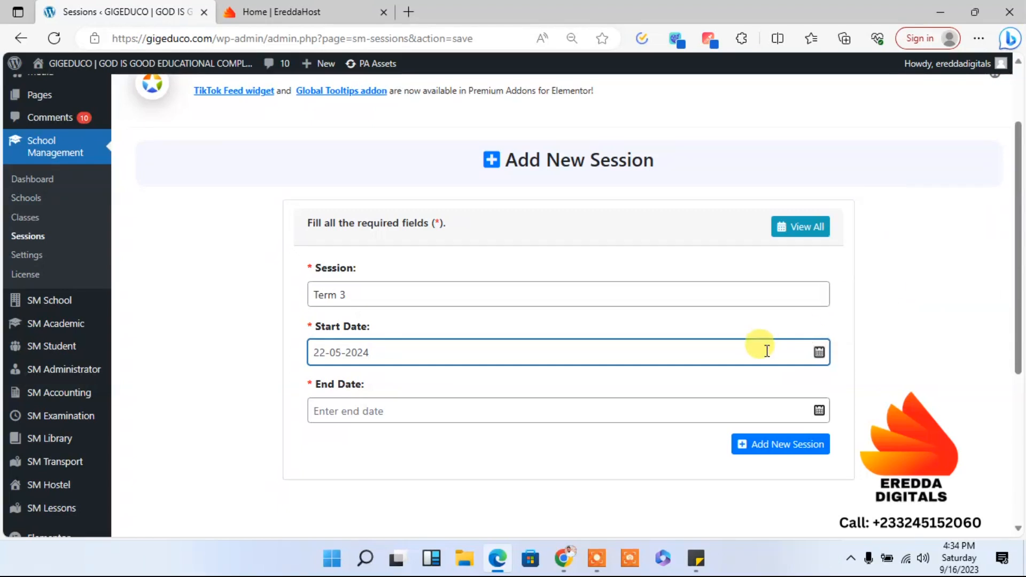
left_click(698, 411)
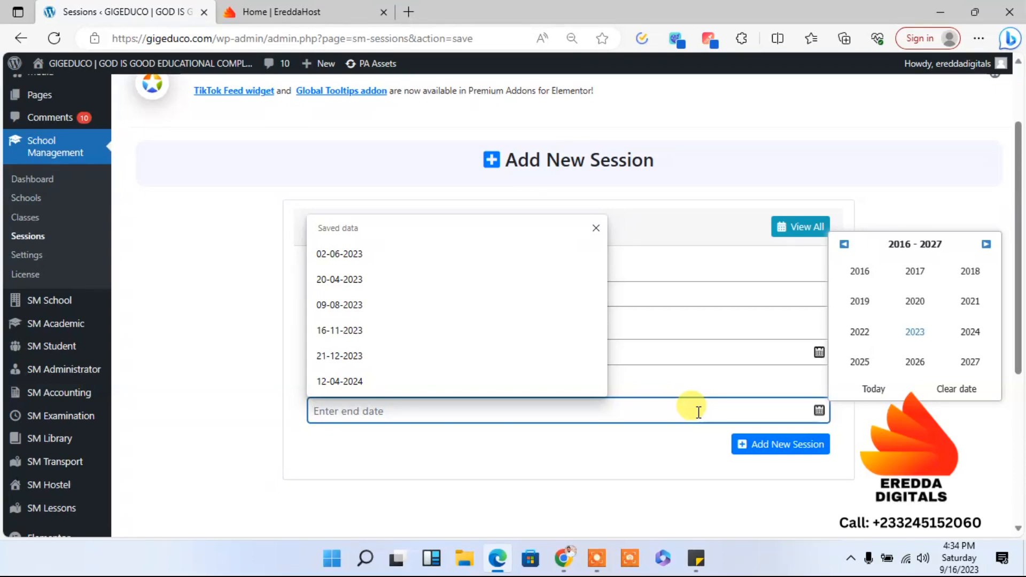
left_click(690, 361)
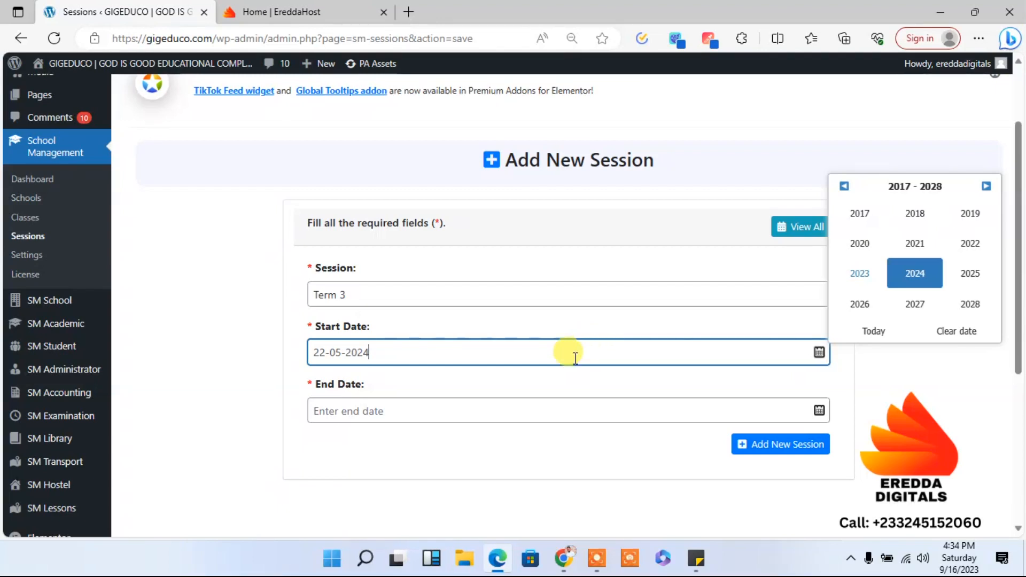
- Set the Term 3 session's end date to 12-09-2024, add the session, and return to the Sessions list
left_click(492, 412)
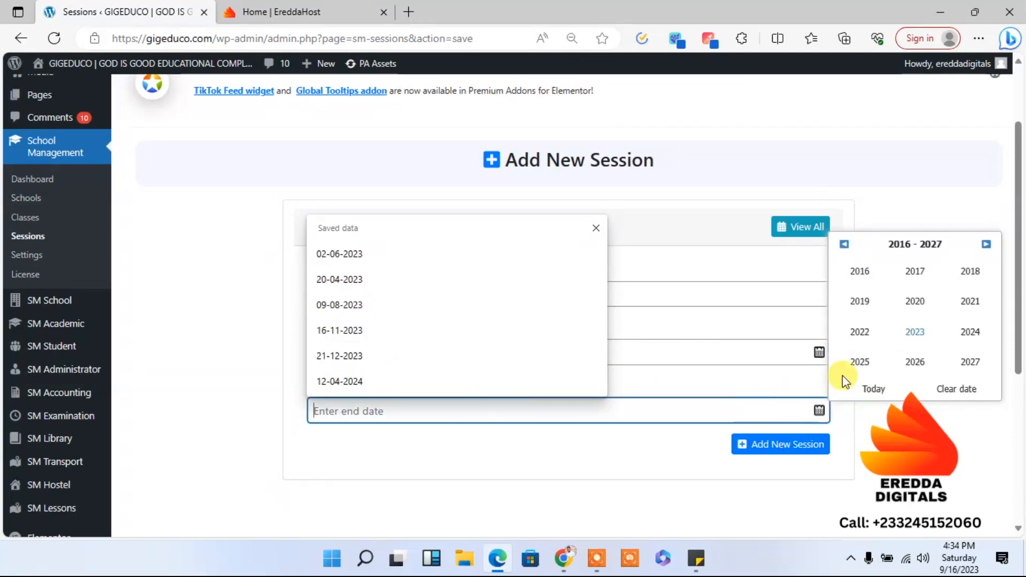
left_click(969, 332)
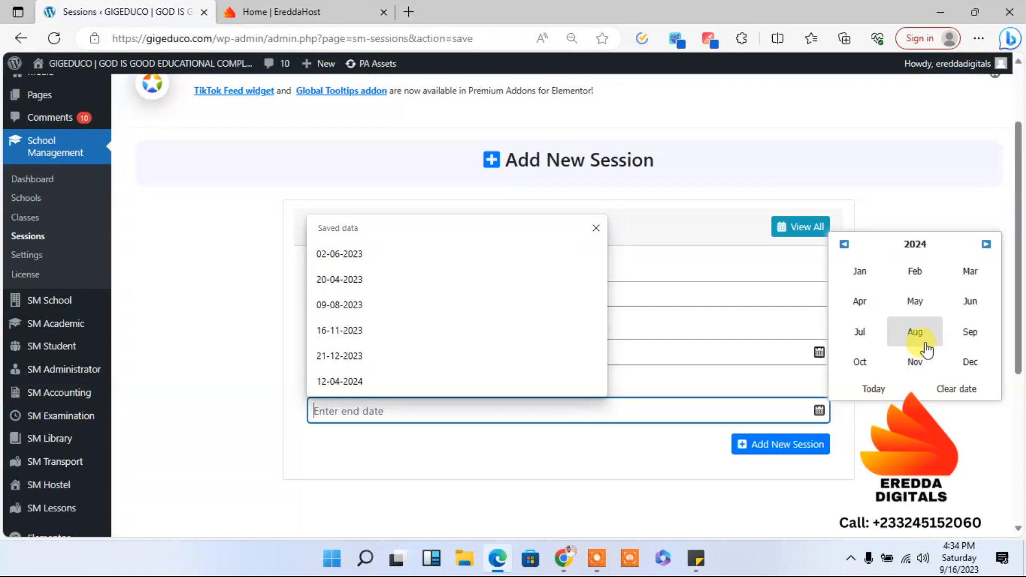
left_click(965, 337)
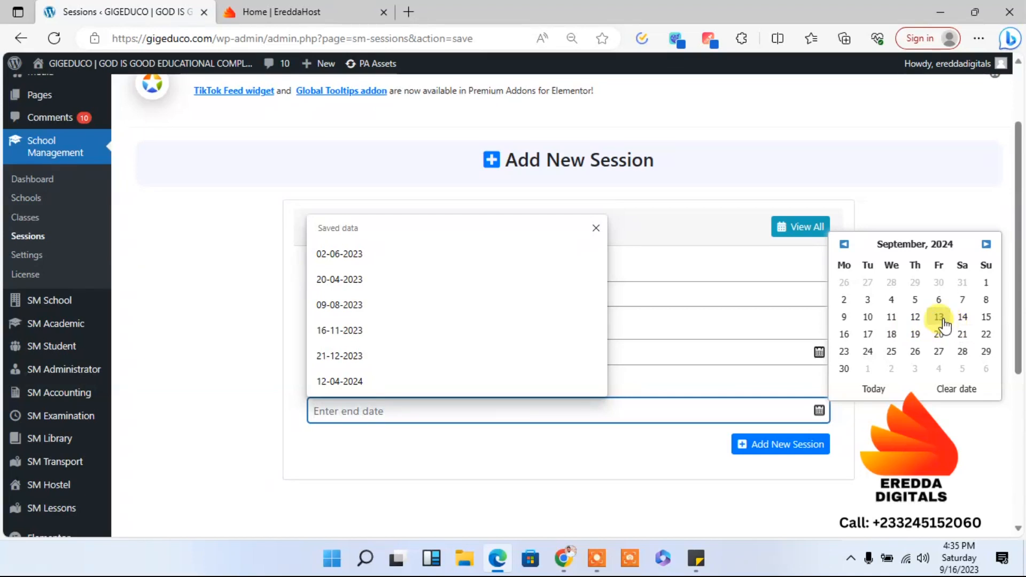
left_click(915, 317)
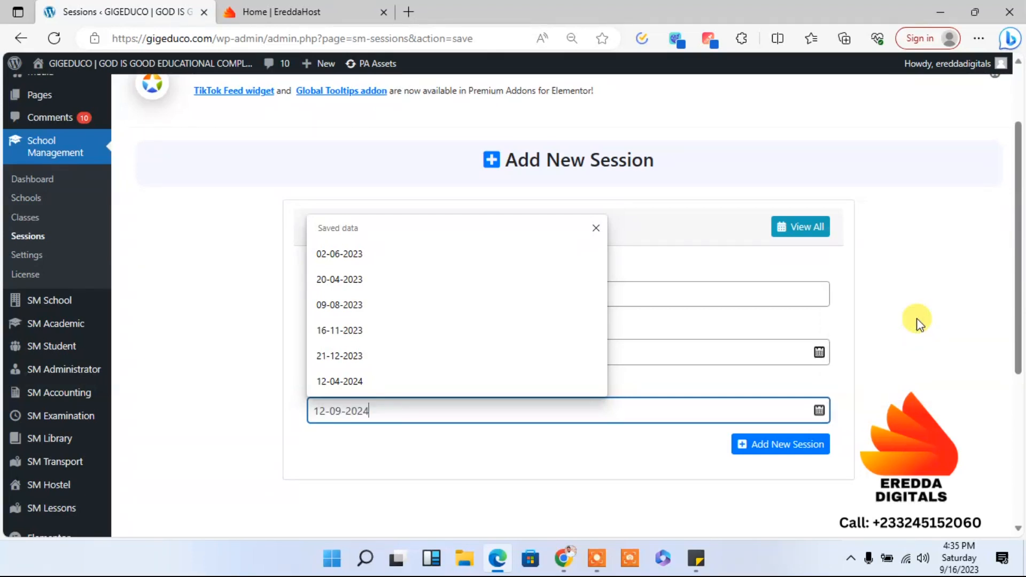
left_click(807, 451)
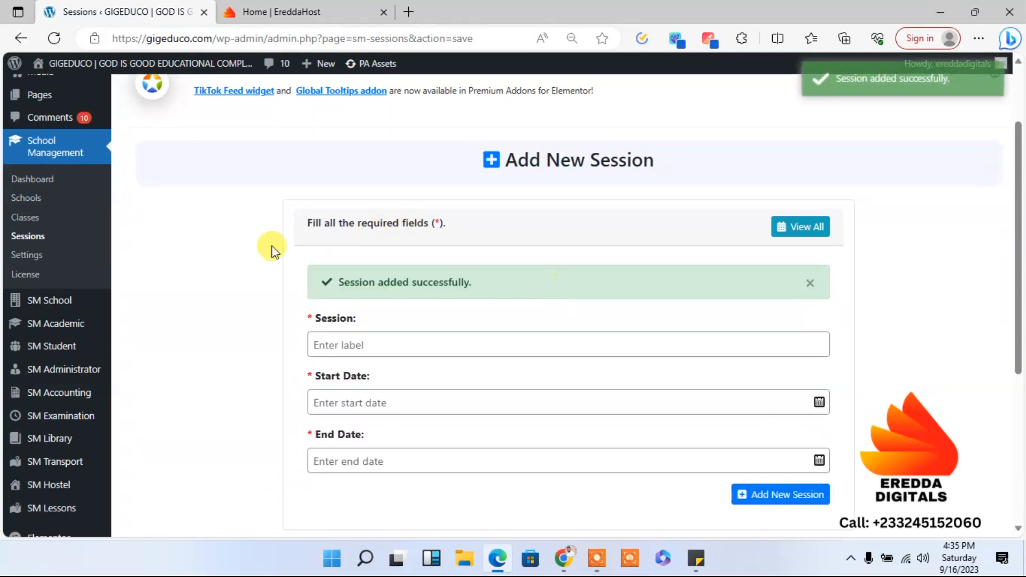
left_click(26, 241)
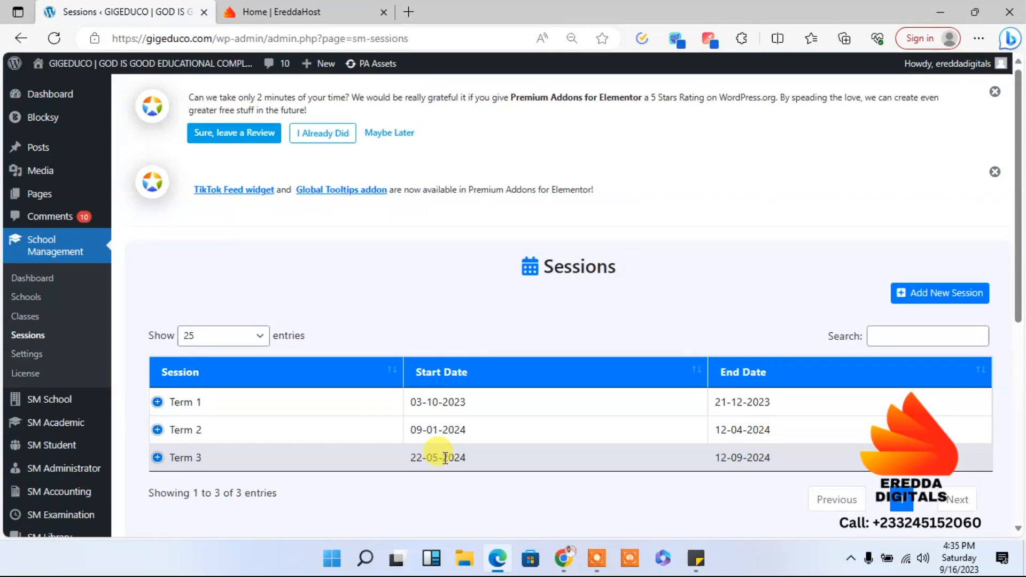
- Make Term 1 the active session in the School Management general settings and save them
left_click(26, 355)
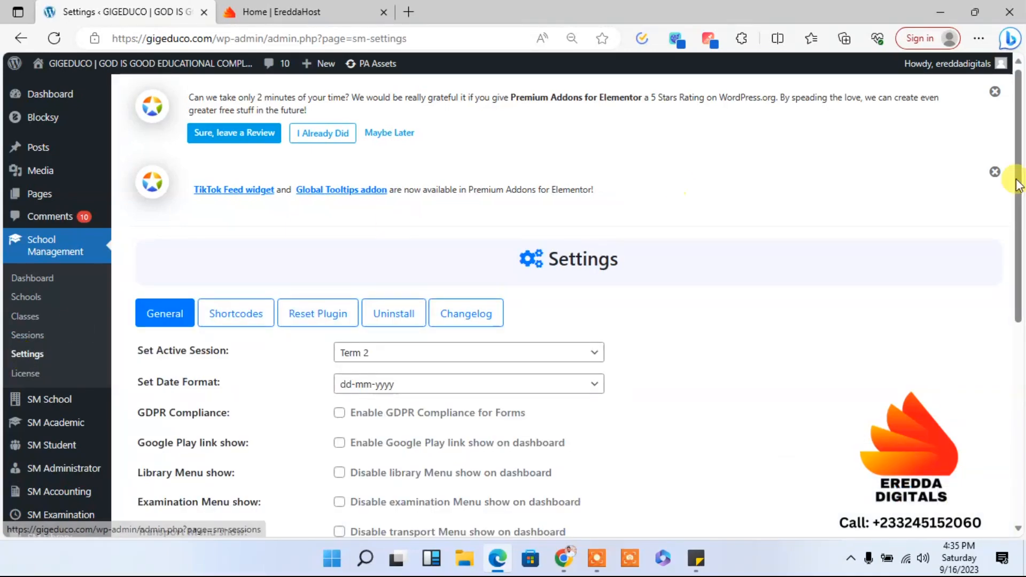
scroll(1022, 171, "down", 2)
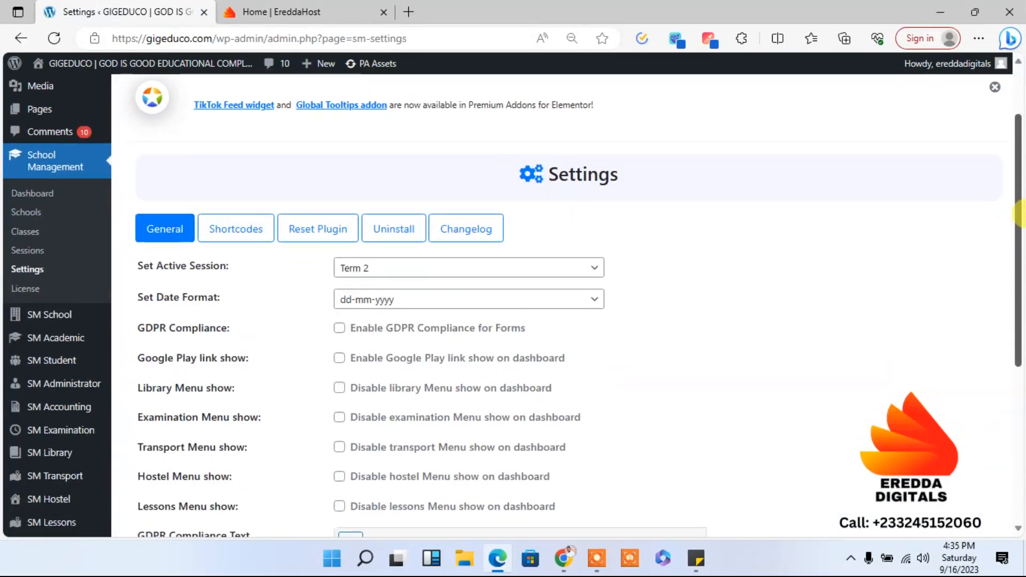
left_click(395, 271)
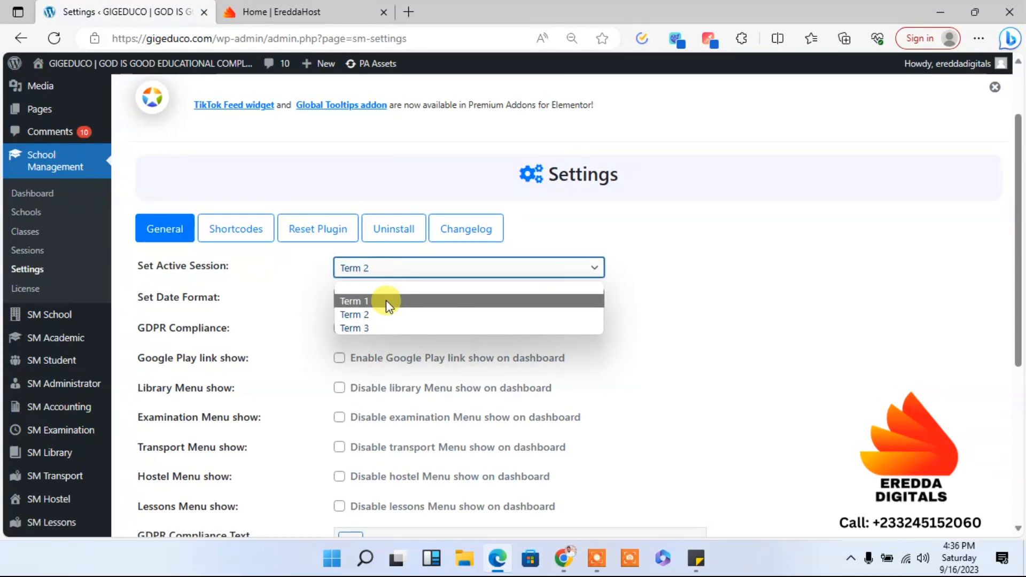
left_click(386, 301)
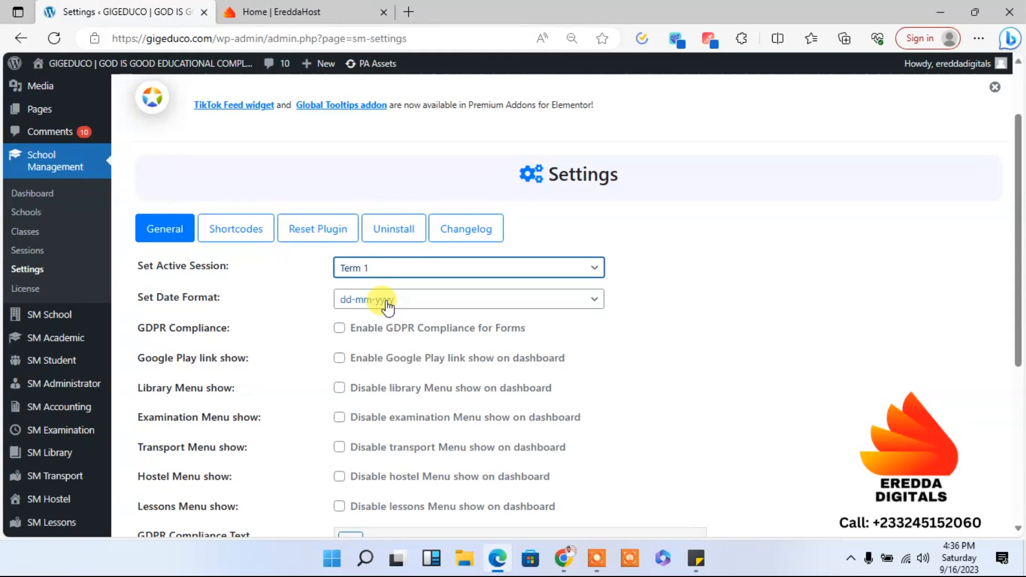
left_click(387, 299)
left_click(387, 297)
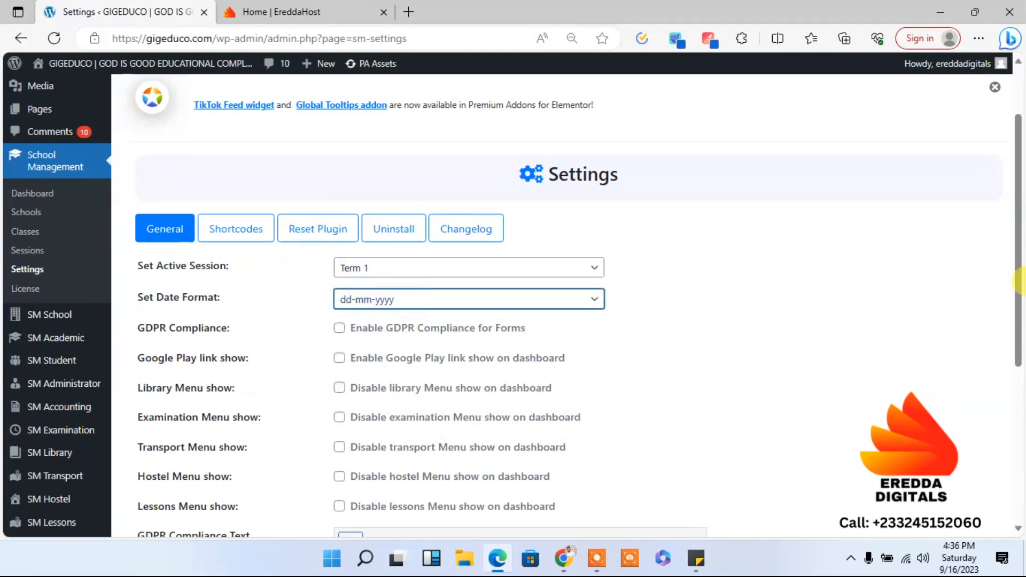
left_click_drag(1020, 267, 1025, 476)
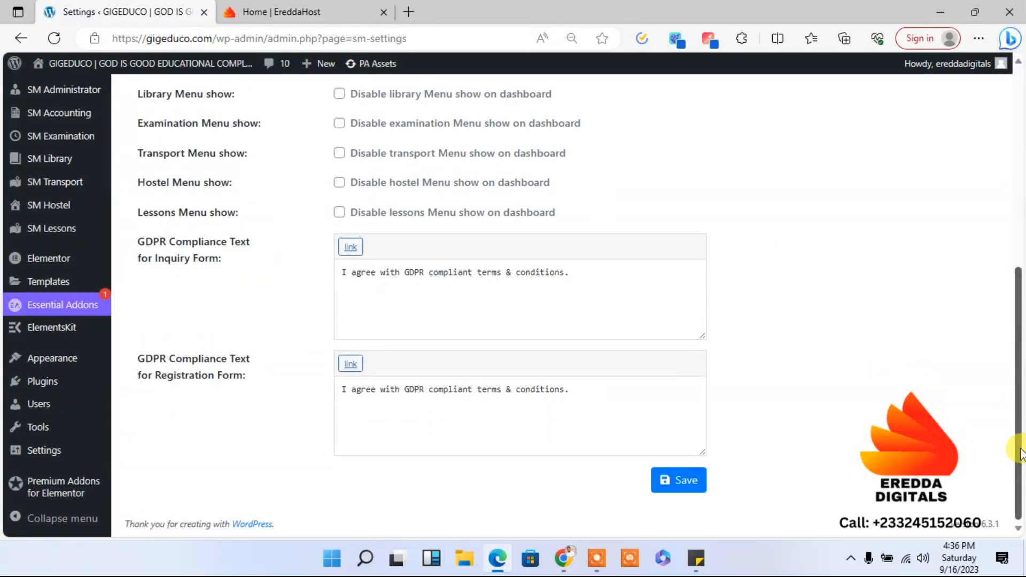
left_click(679, 482)
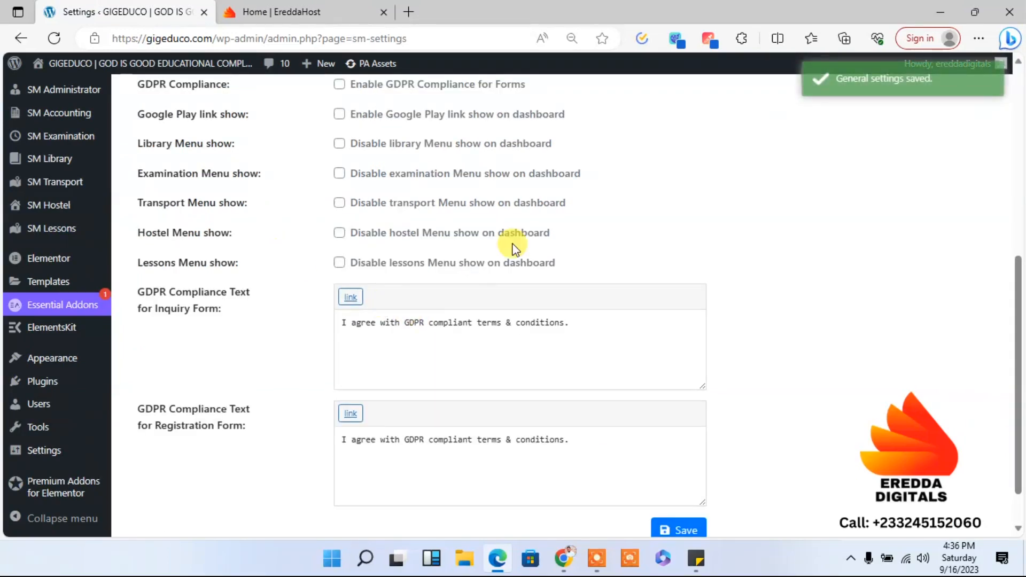
left_click_drag(1018, 374, 1014, 254)
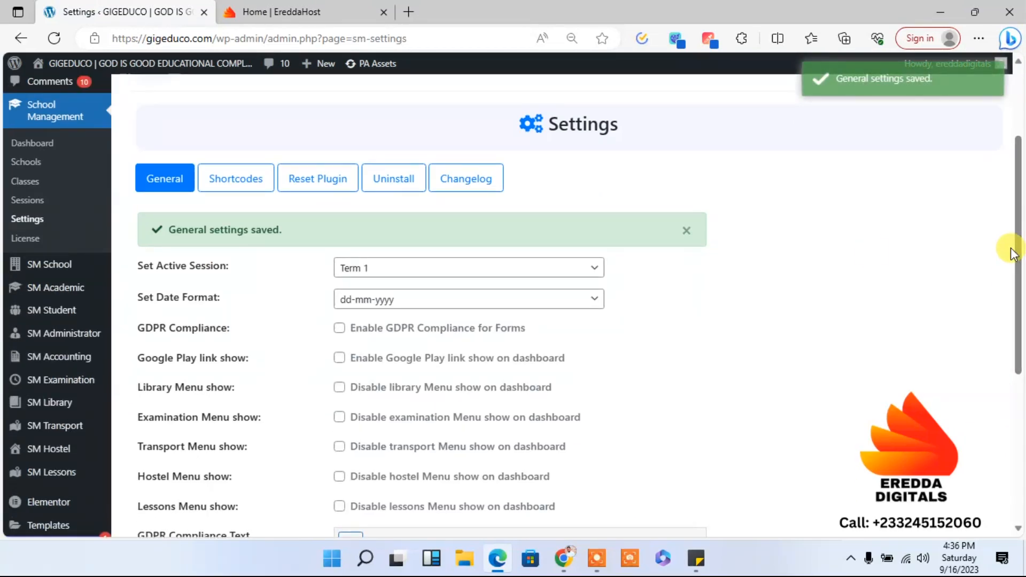
- From the SM School dashboard, assign all the classes, Basic 7, Basic 8 and Basic 9, to the school
mouse_move(54, 265)
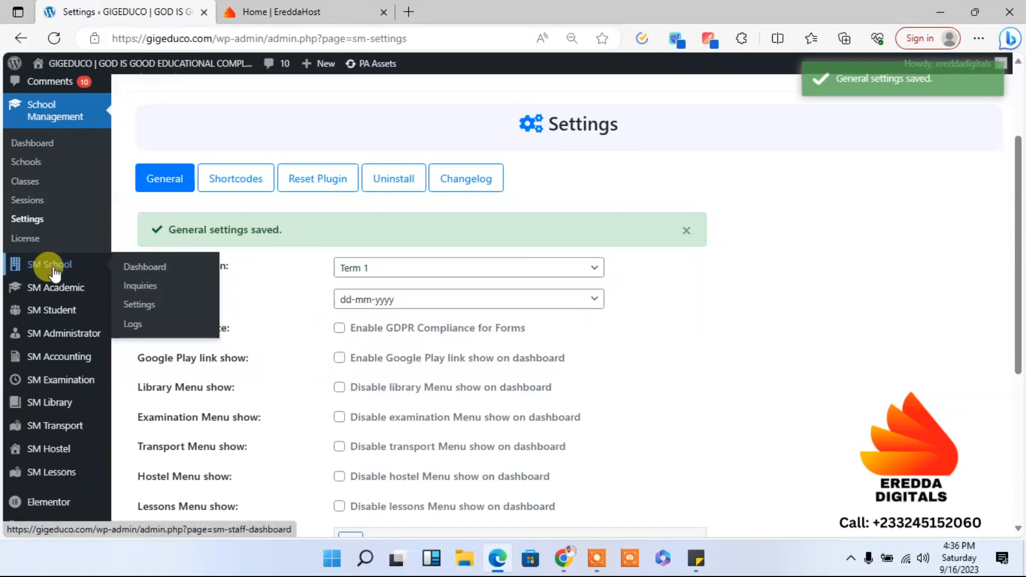
left_click(136, 277)
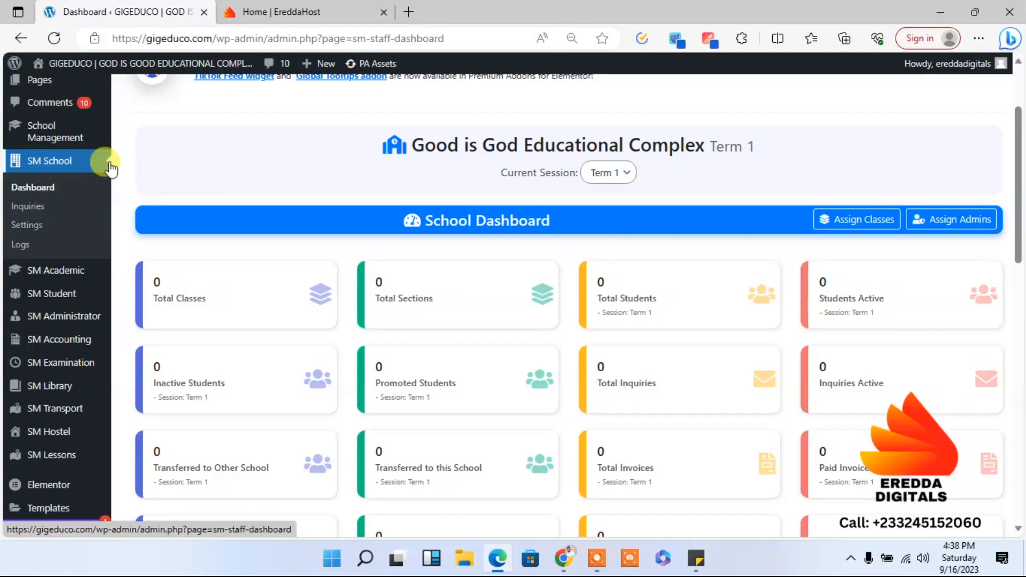
left_click(32, 168)
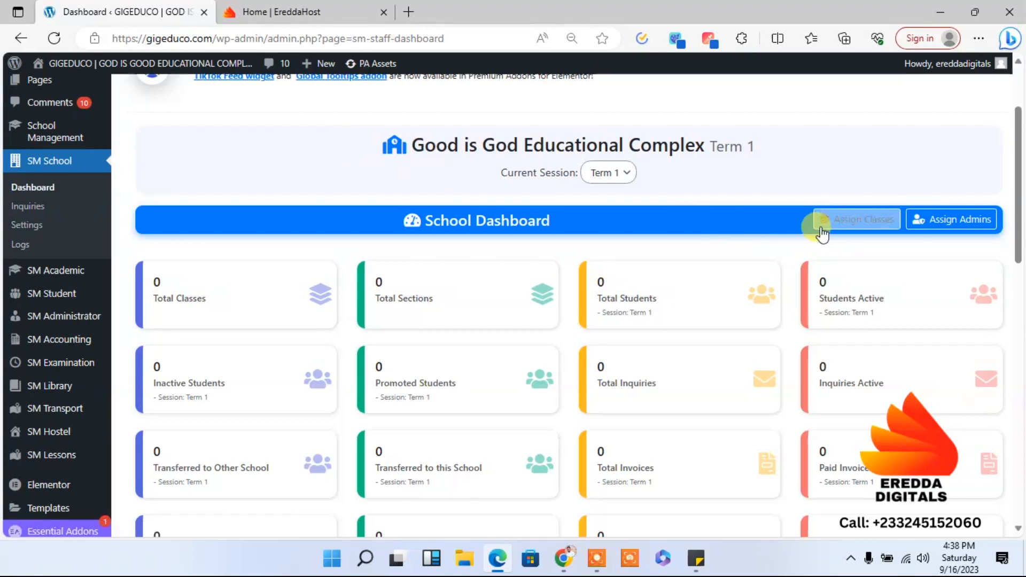
left_click(857, 225)
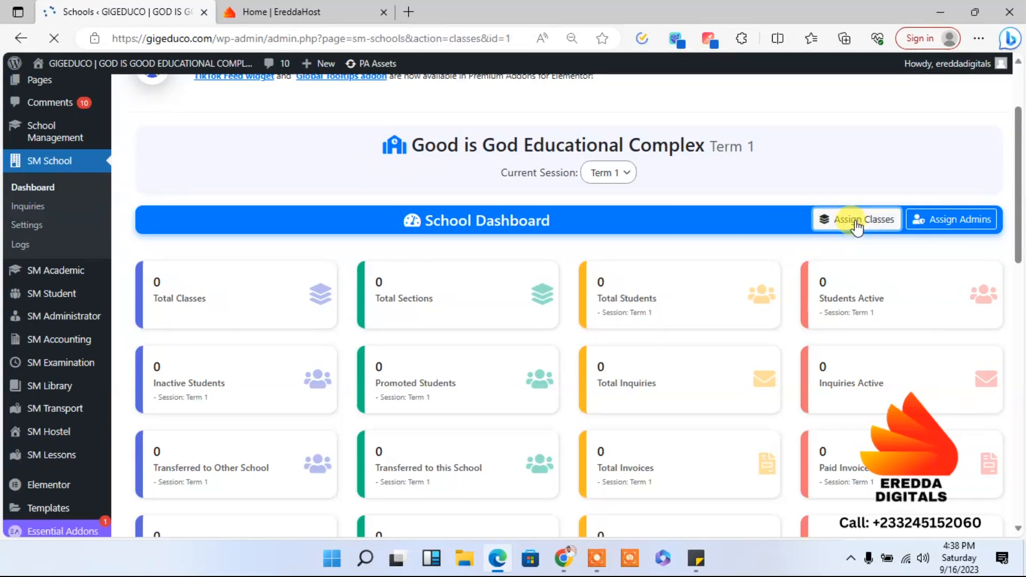
scroll(813, 267, "down", 2)
left_click(772, 310)
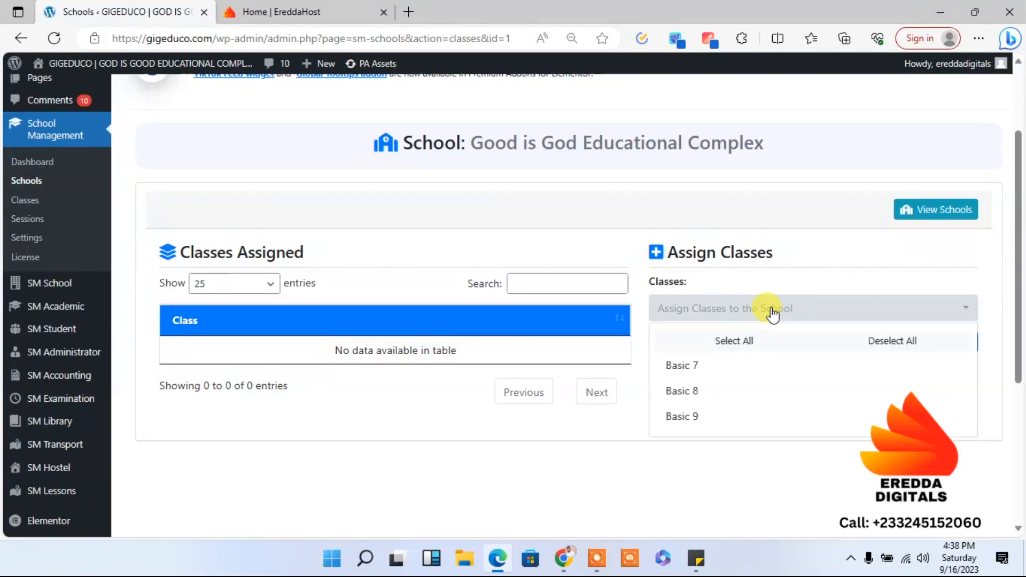
left_click(735, 342)
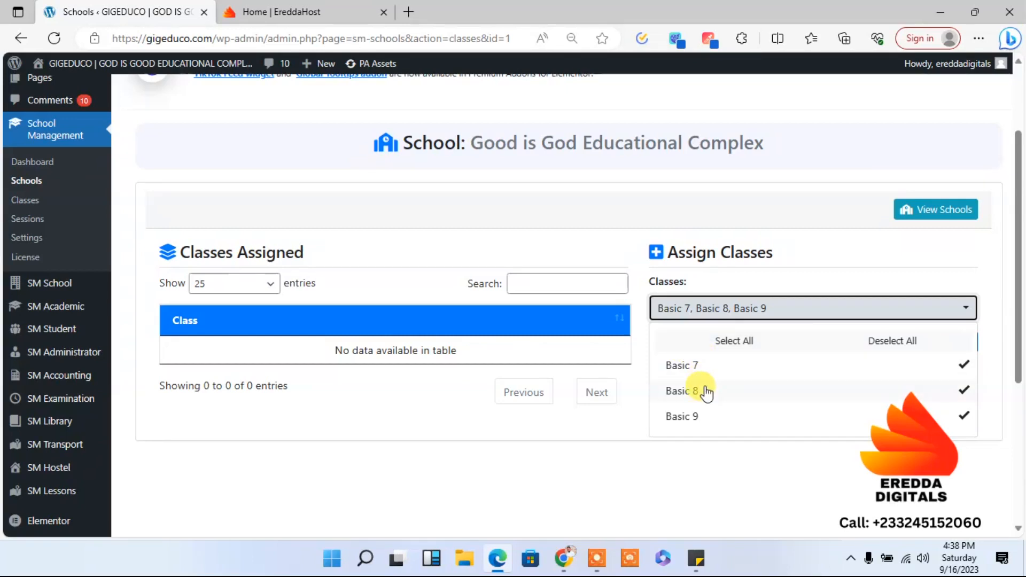
left_click(724, 487)
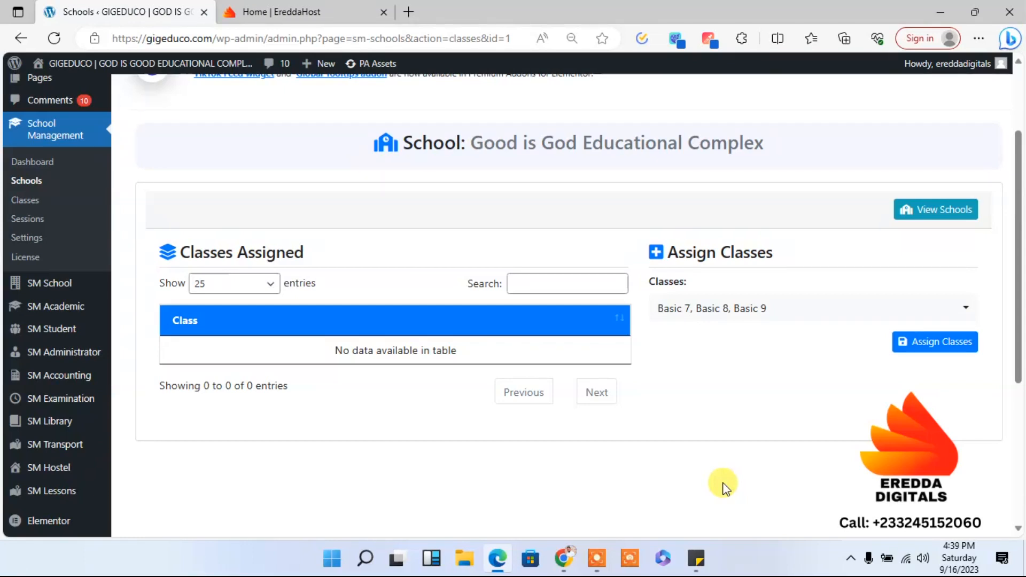
left_click(928, 342)
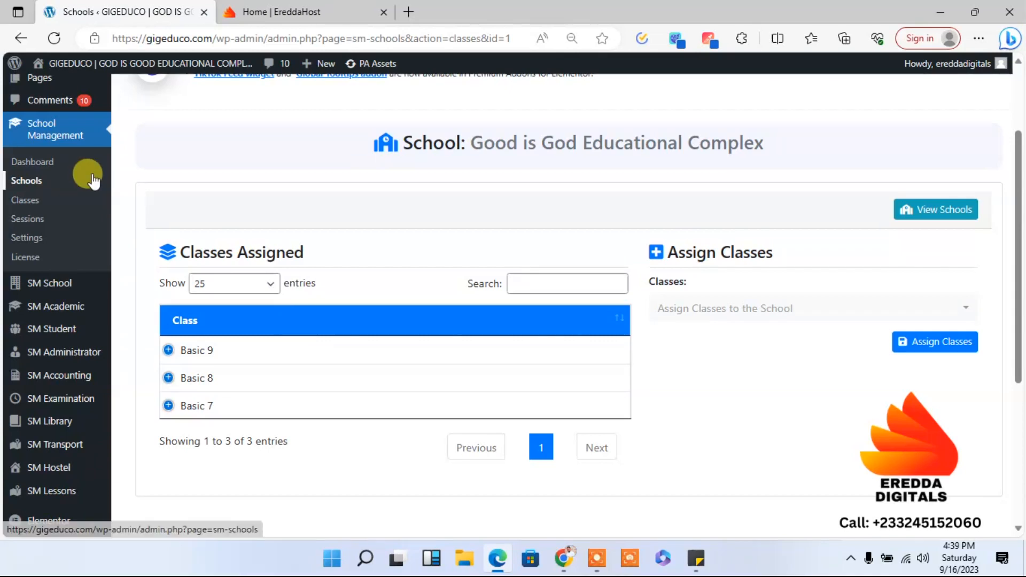
- Review the School Management lists of classes and sessions
left_click(26, 208)
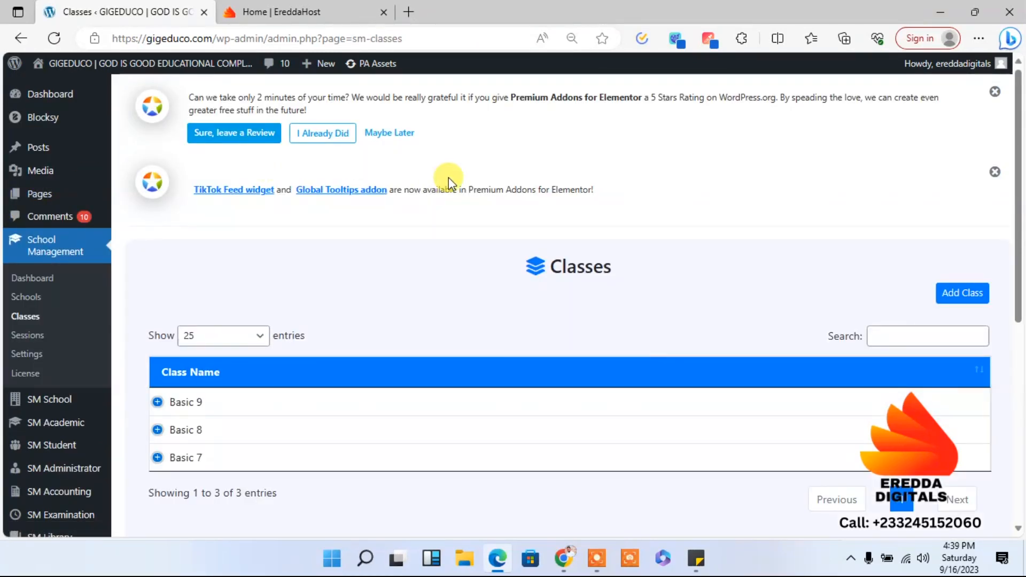
left_click(184, 404)
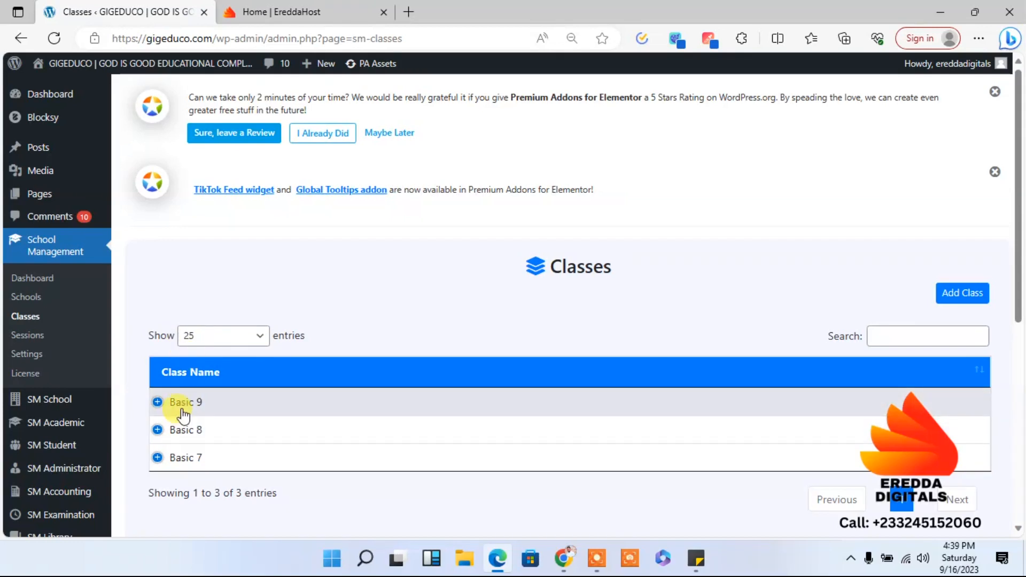
left_click(181, 407)
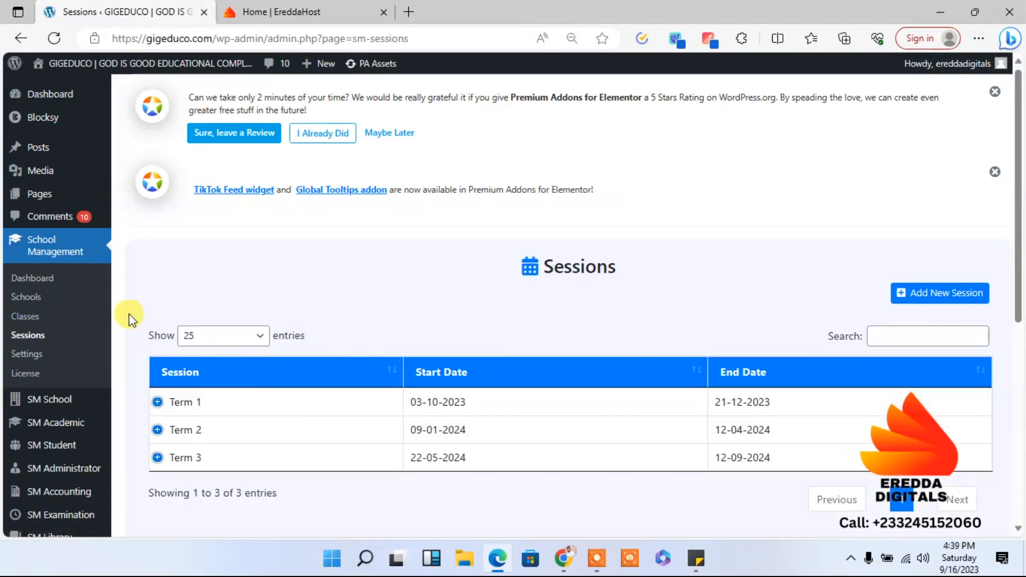
- Open the SM Academic Class Sections page and examine the sections of the assigned classes
mouse_move(47, 402)
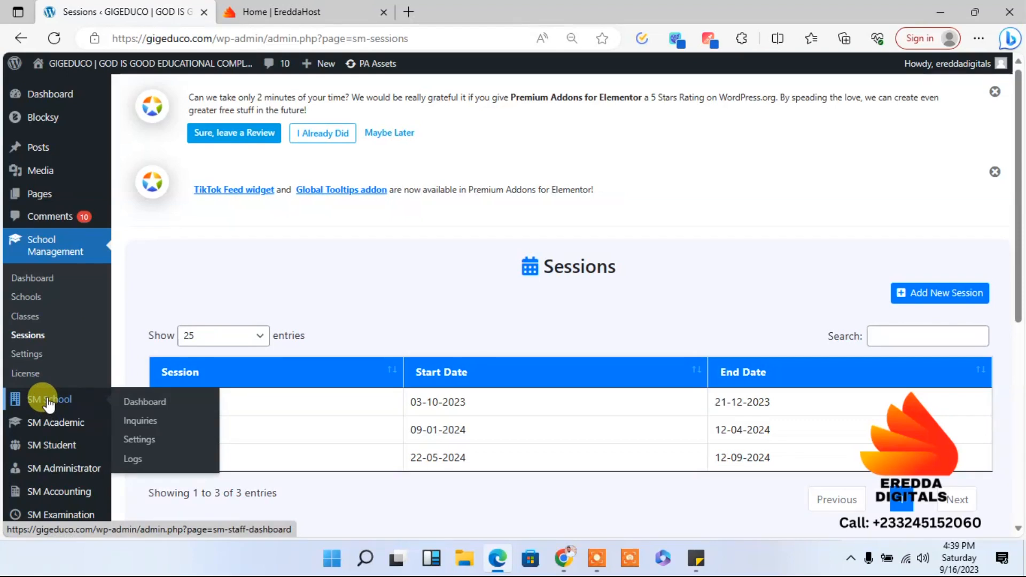
mouse_move(60, 427)
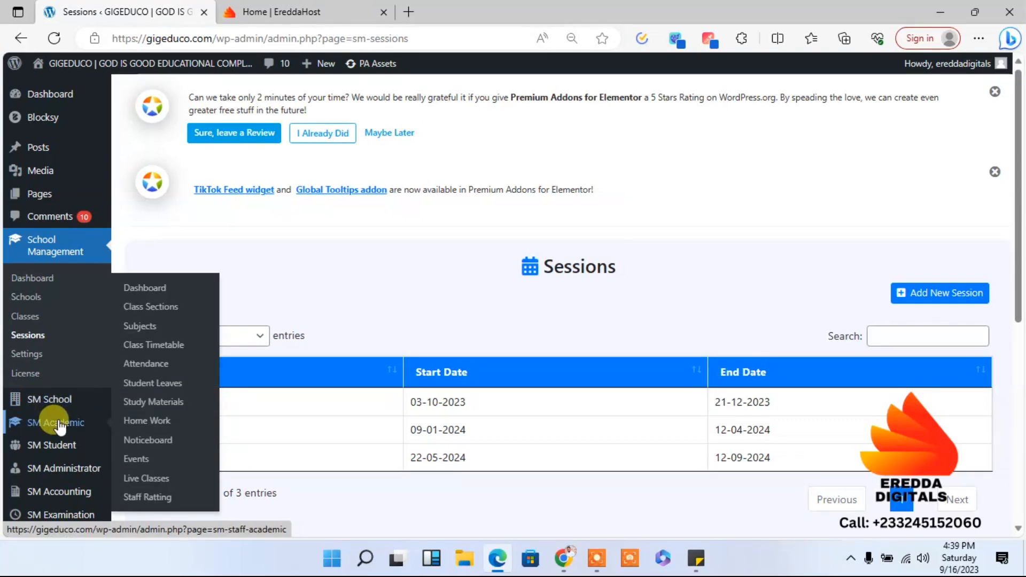
left_click(140, 311)
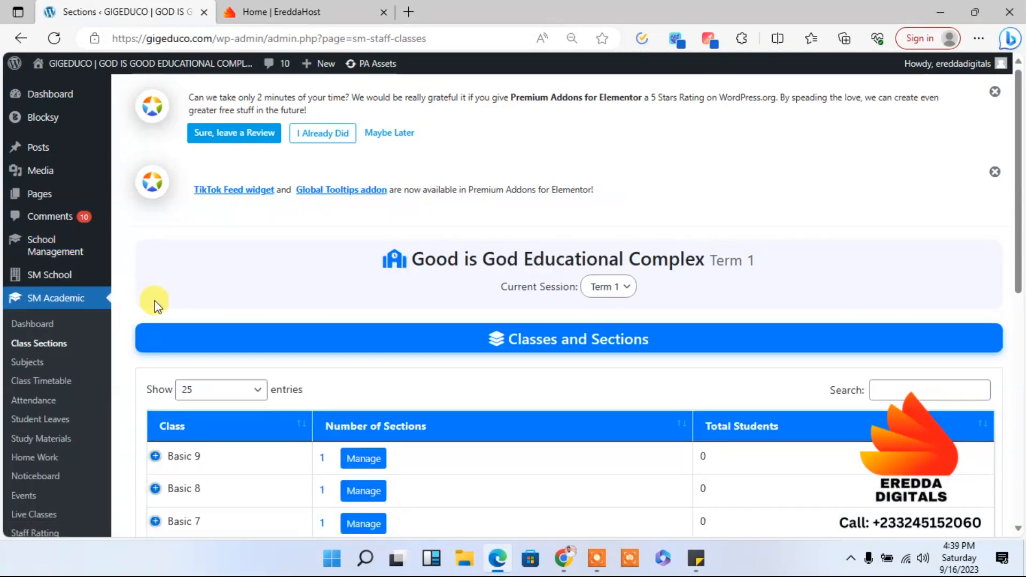
scroll(1019, 171, "down", 3)
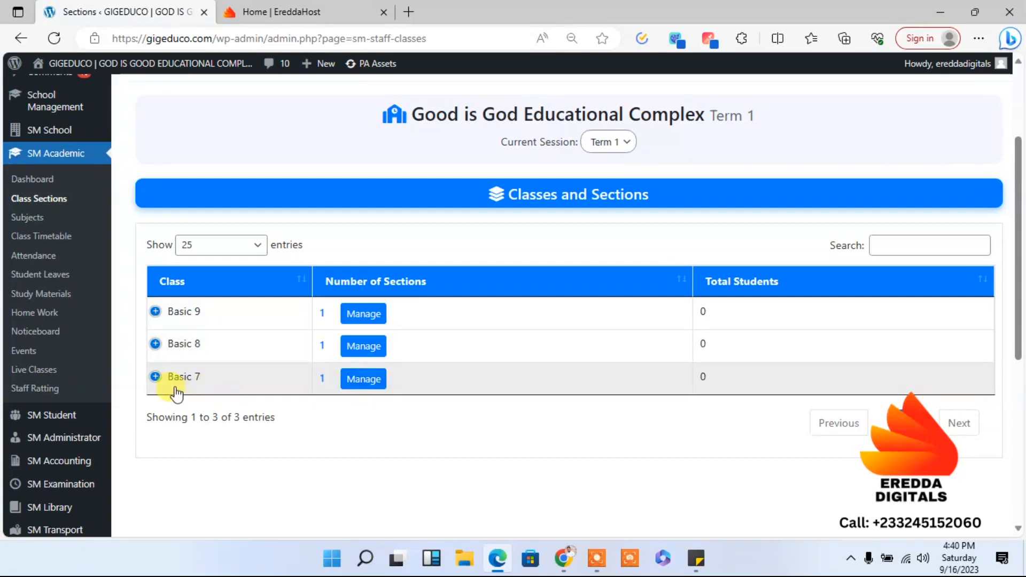
- Open the sections of class Basic 7 and add a new section B without making it the default
left_click(365, 386)
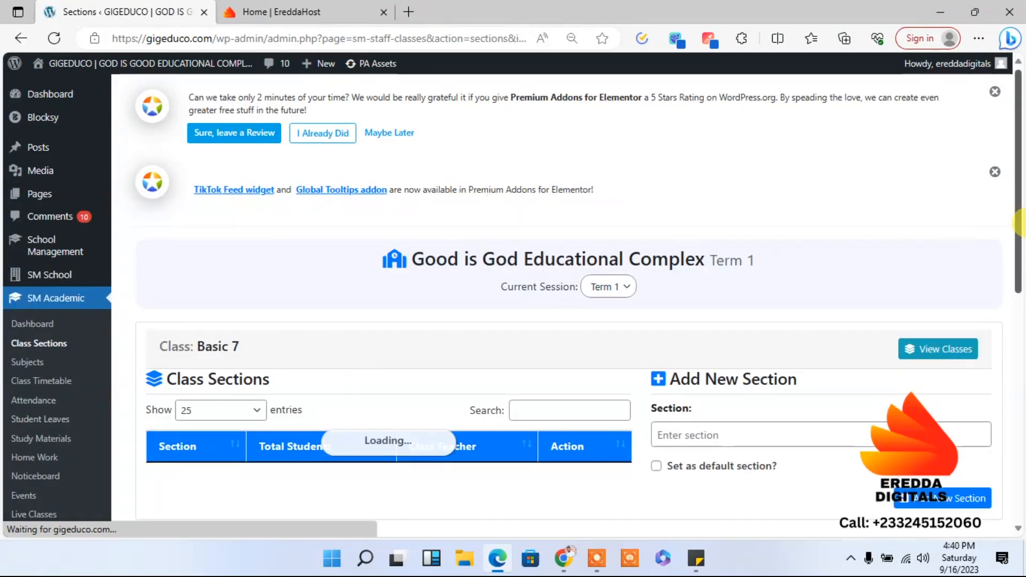
scroll(1014, 219, "down", 2)
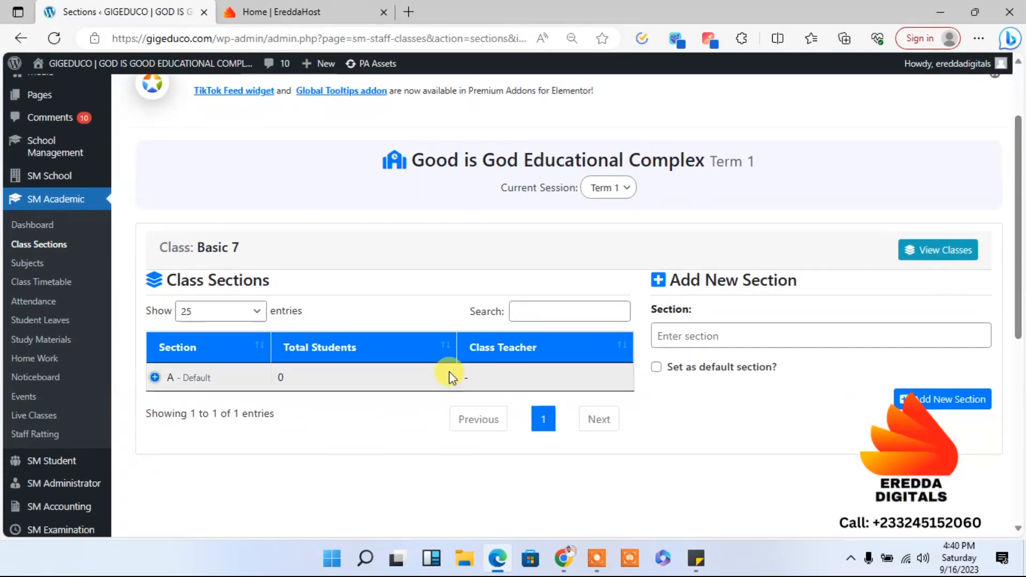
left_click(223, 379)
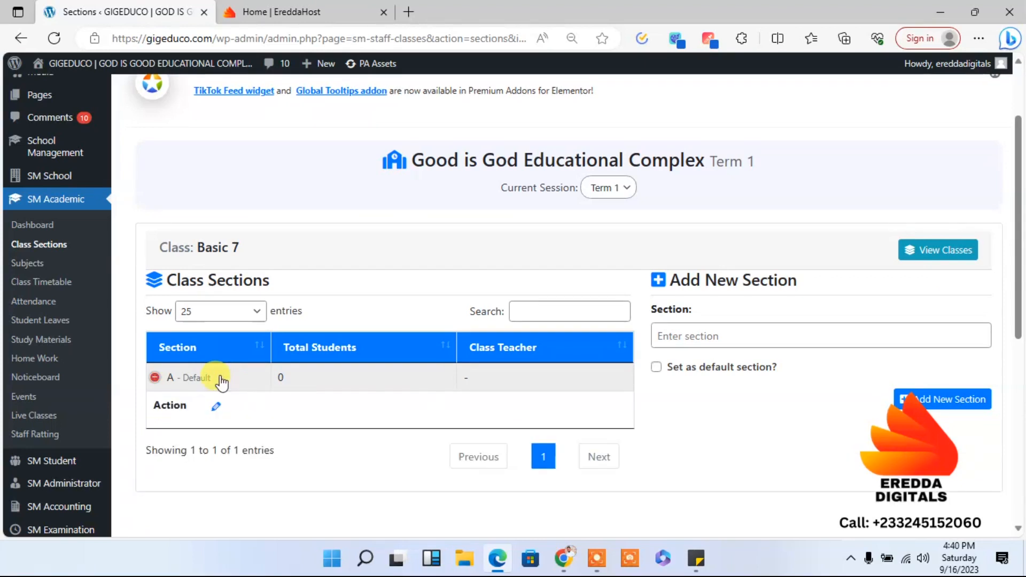
left_click(223, 378)
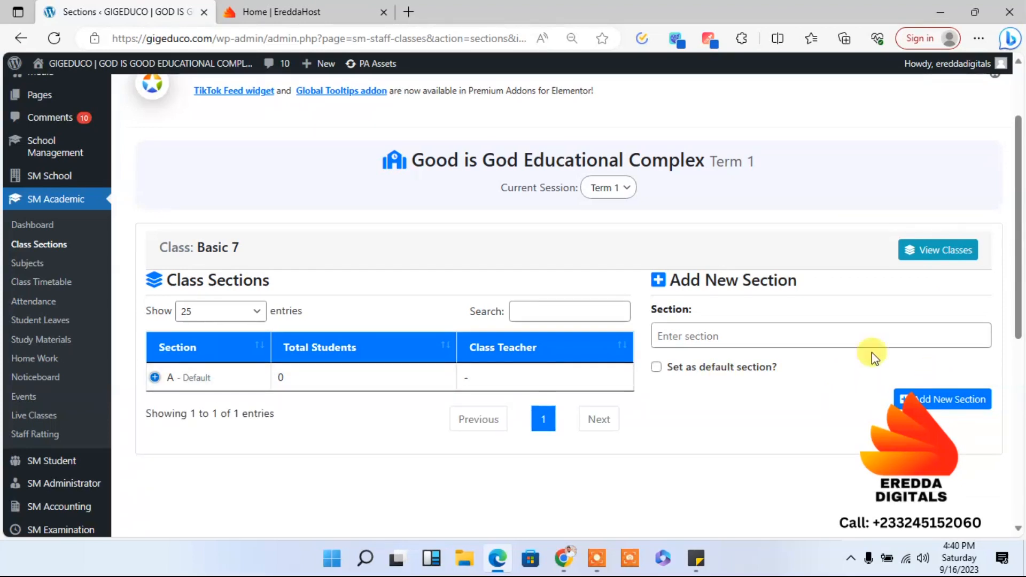
left_click(770, 327)
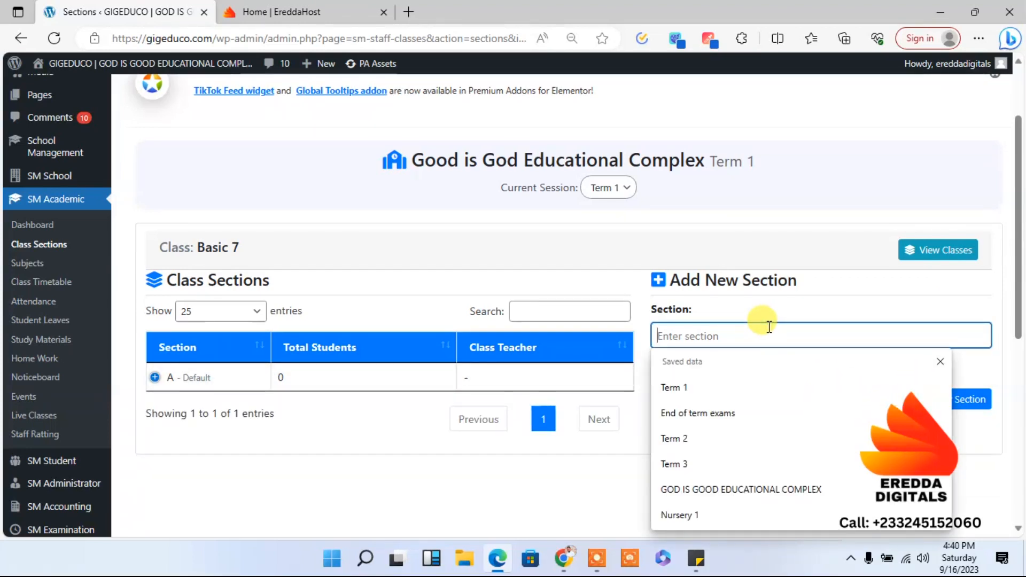
type("B")
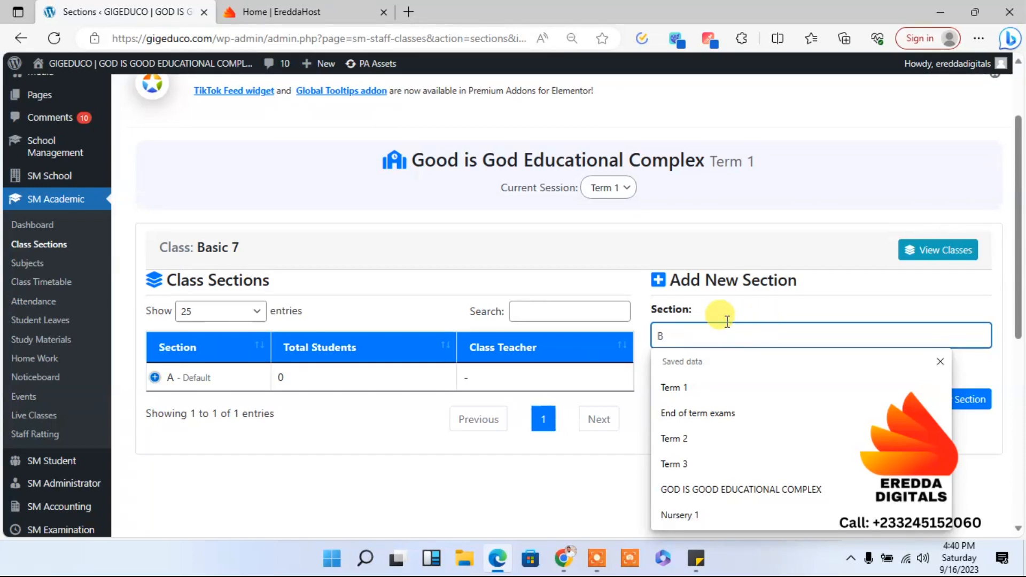
left_click(772, 313)
left_click(927, 409)
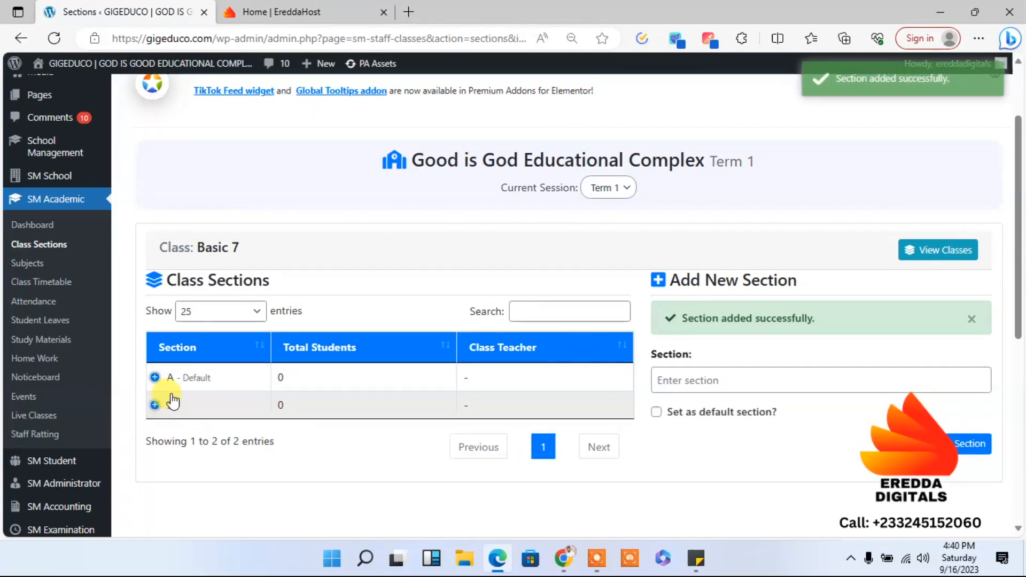
- Add another section, C, to class Basic 7
left_click(716, 386)
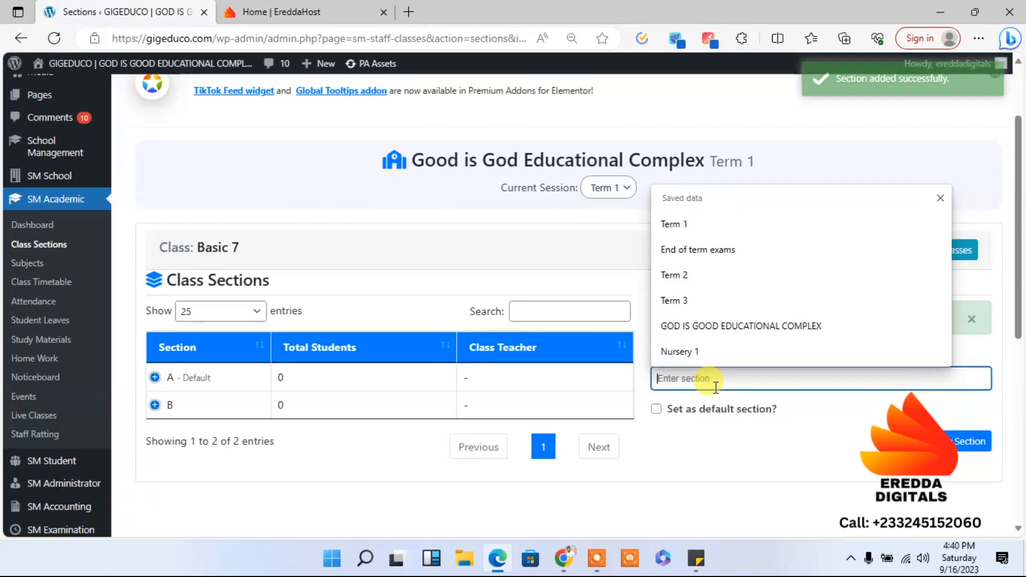
type("C")
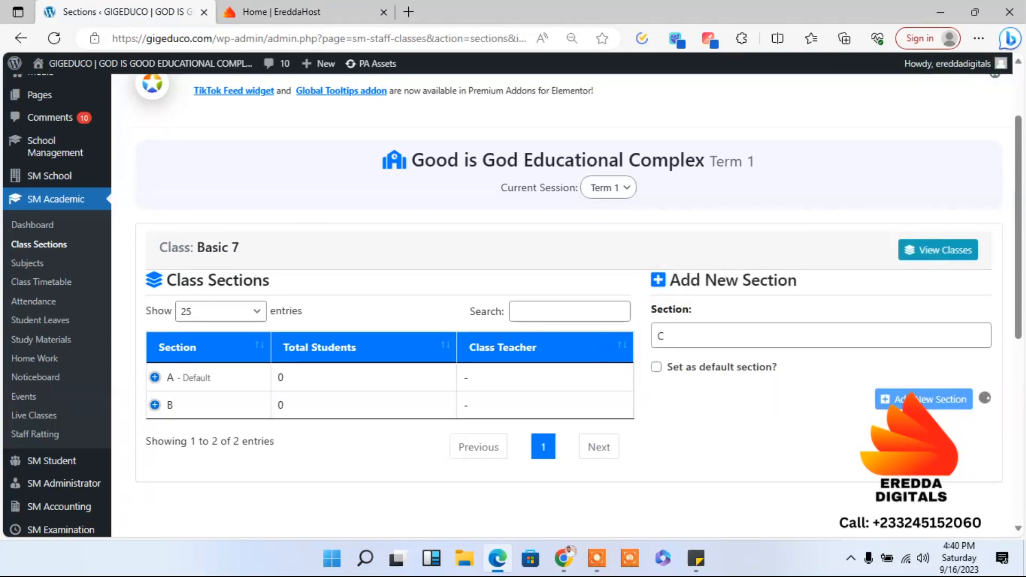
left_click(909, 399)
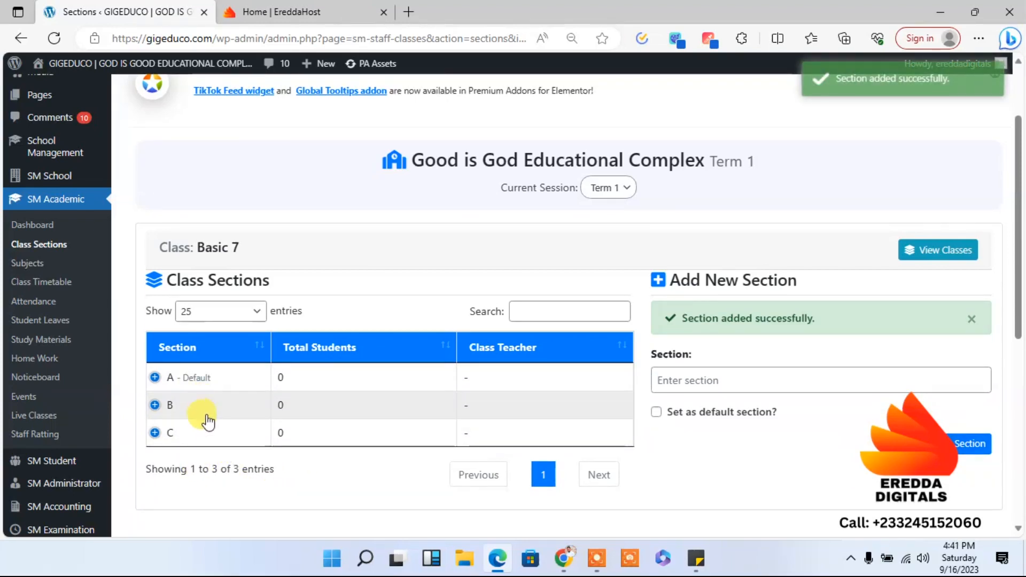
- Return to the list of classes and sections, manage Basic 8 and add a new section B to it
left_click(33, 252)
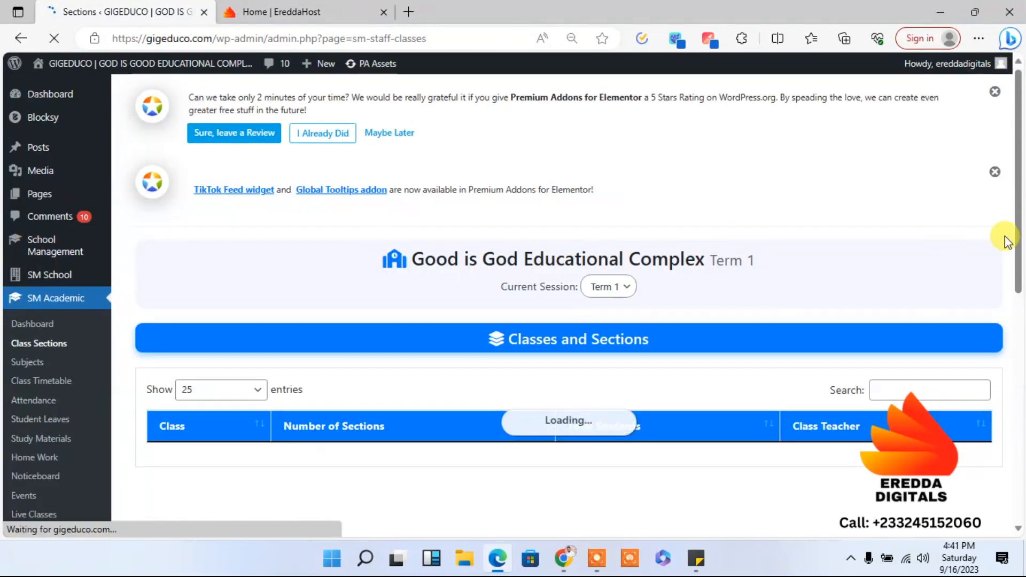
left_click_drag(1017, 220, 1022, 291)
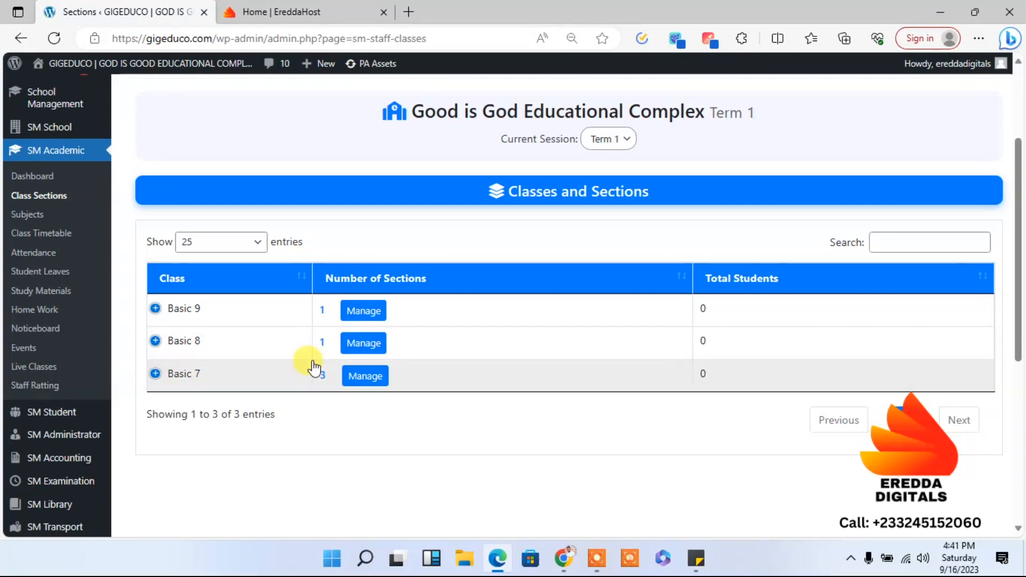
left_click(364, 349)
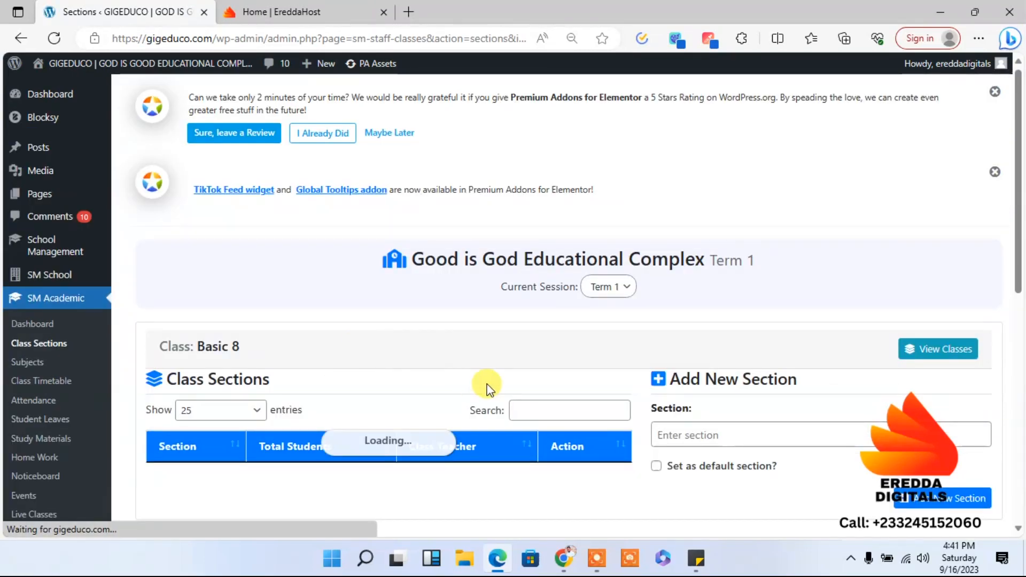
scroll(1021, 247, "down", 2)
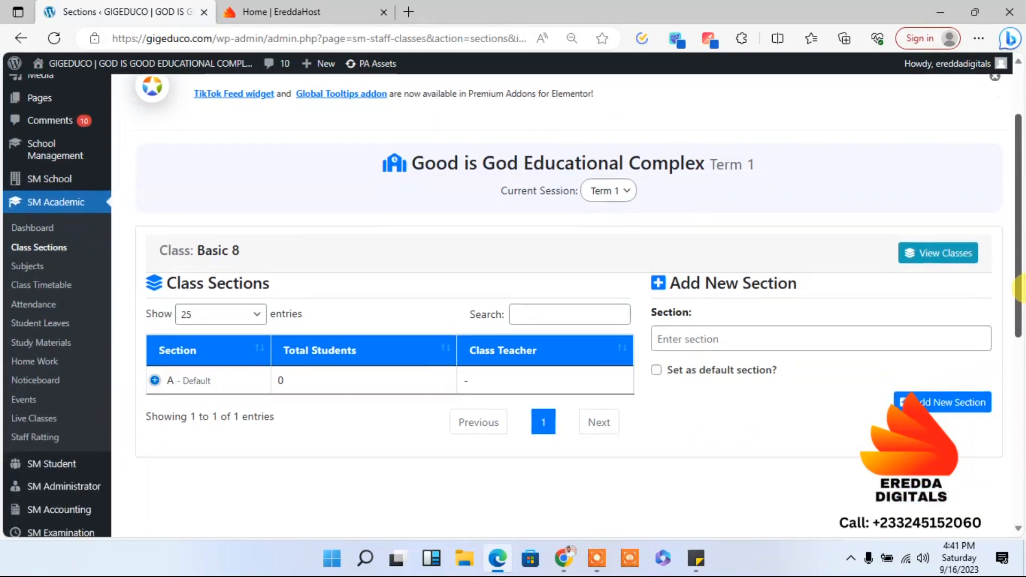
left_click(951, 402)
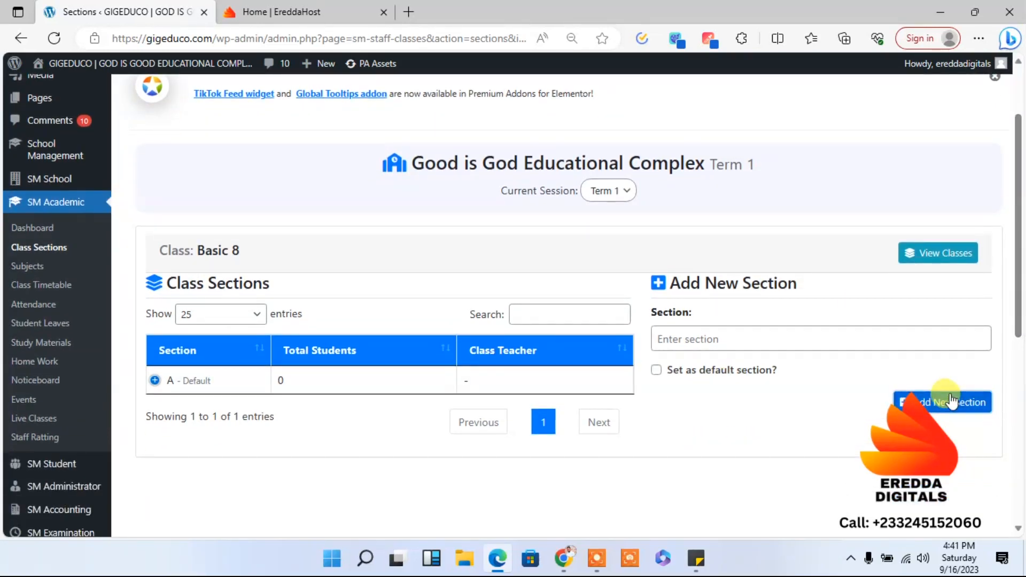
left_click(714, 334)
type("B")
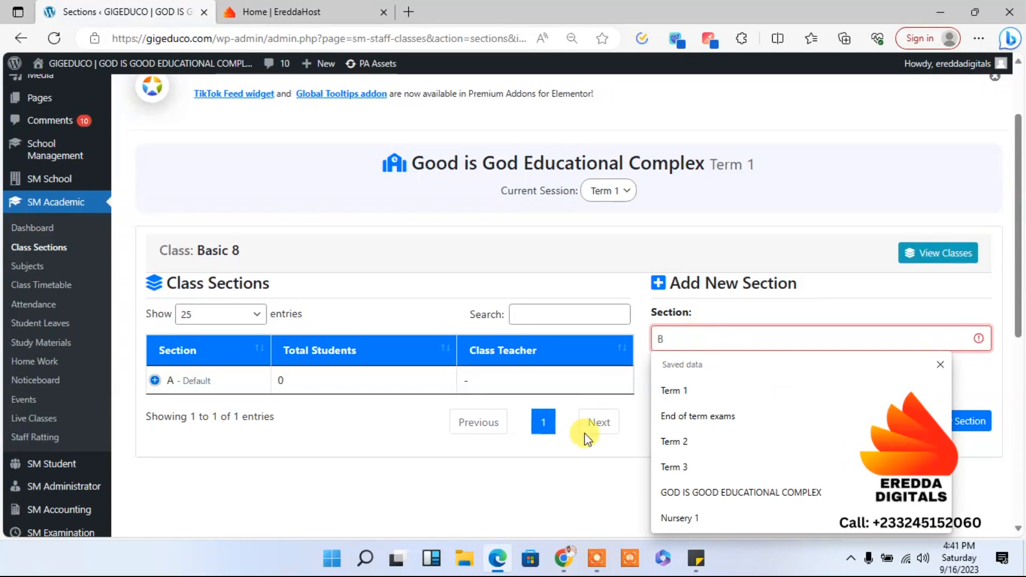
left_click(945, 423)
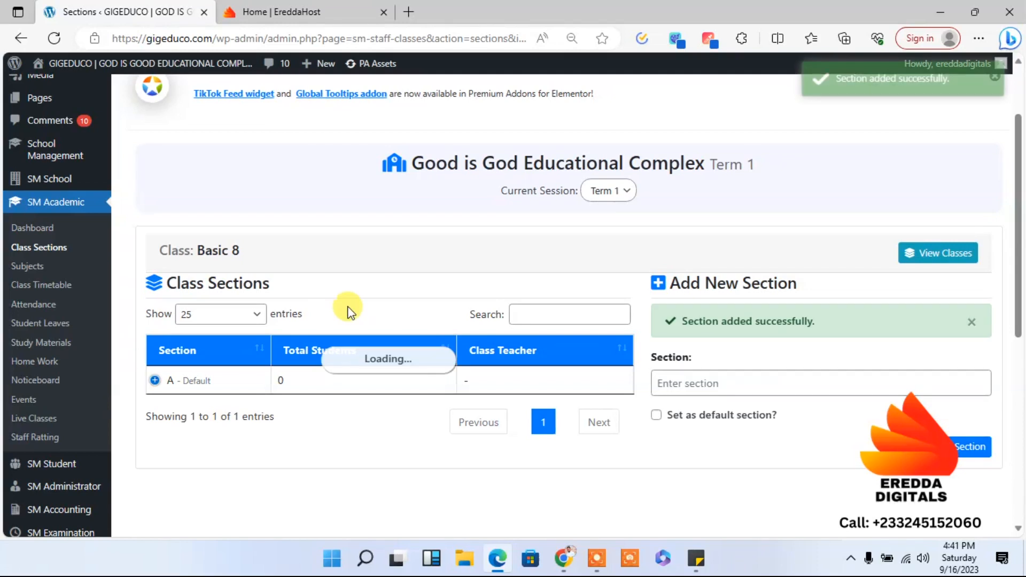
- Review the section counts in the class list and open the sections of Basic 9
left_click(47, 249)
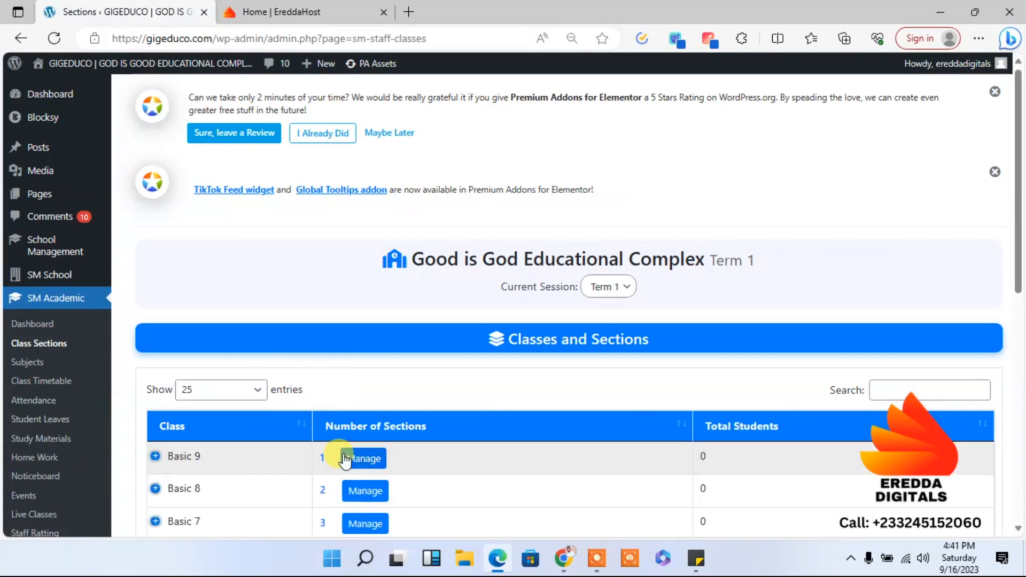
left_click(353, 461)
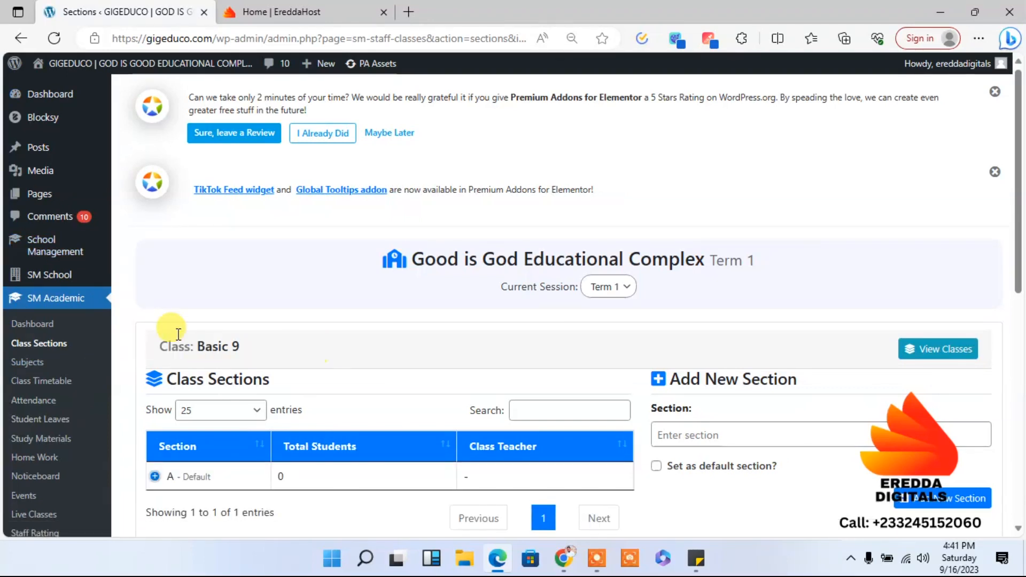
- Start a new subject from the SM Academic Subjects page and enter Mathematics as its name
left_click(34, 366)
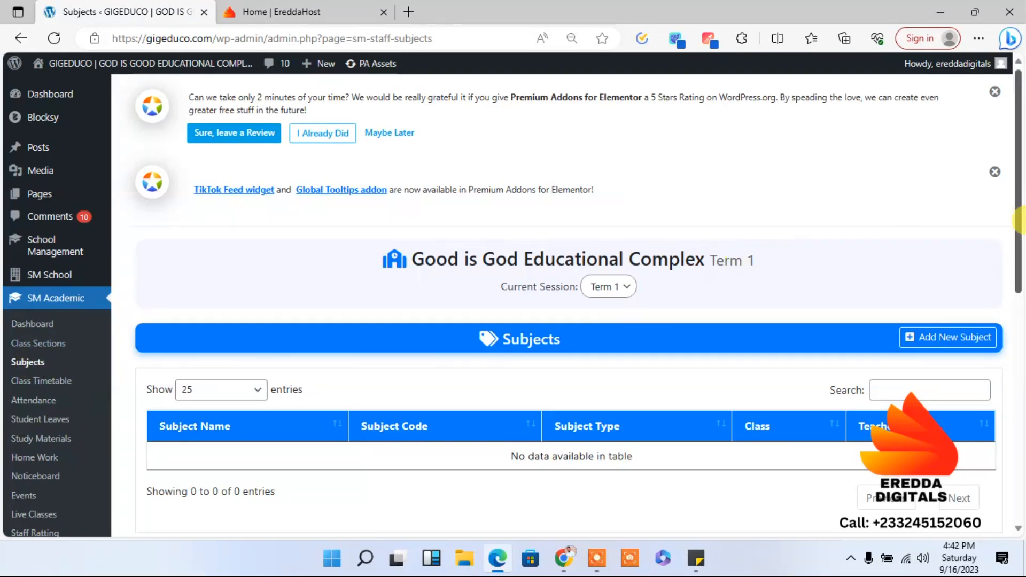
scroll(1019, 219, "down", 3)
scroll(1019, 217, "up", 2)
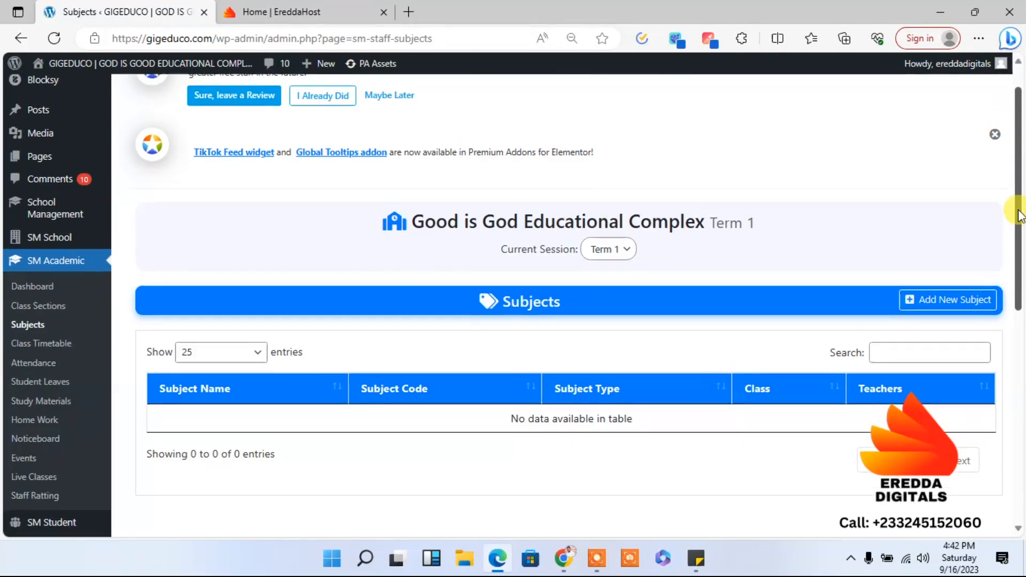
scroll(1019, 216, "down", 1)
left_click(946, 251)
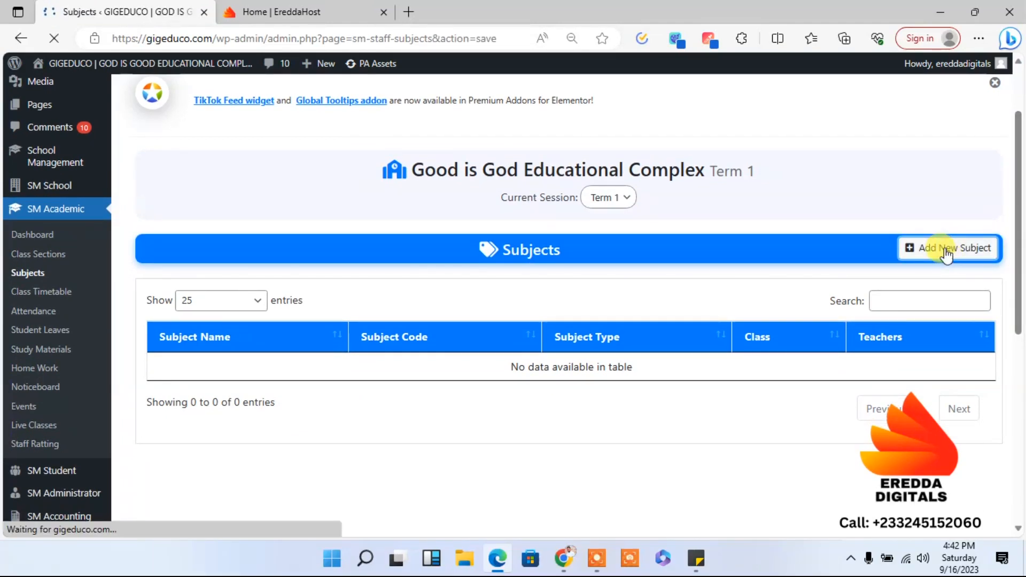
left_click_drag(1021, 219, 1017, 270)
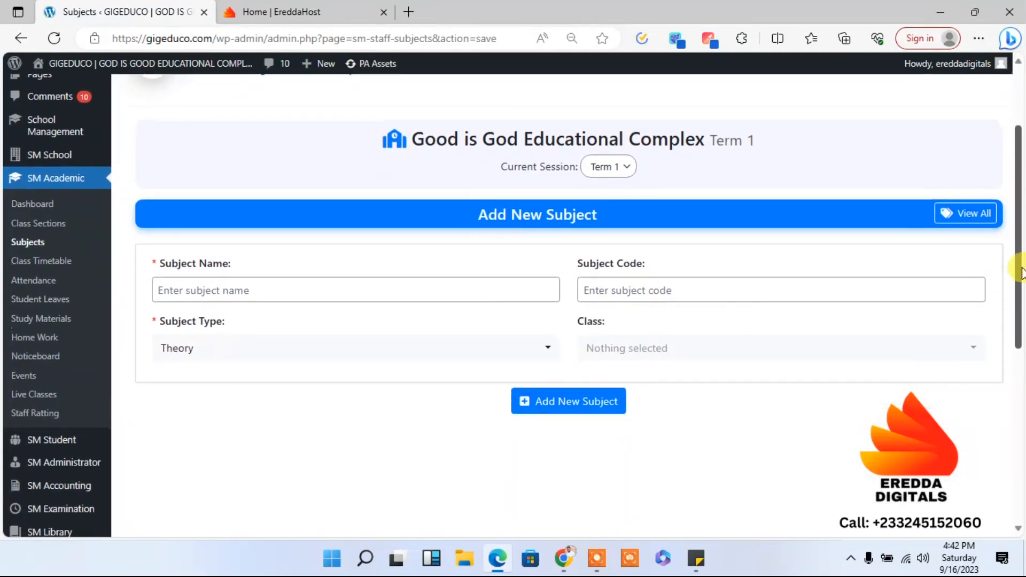
left_click(225, 295)
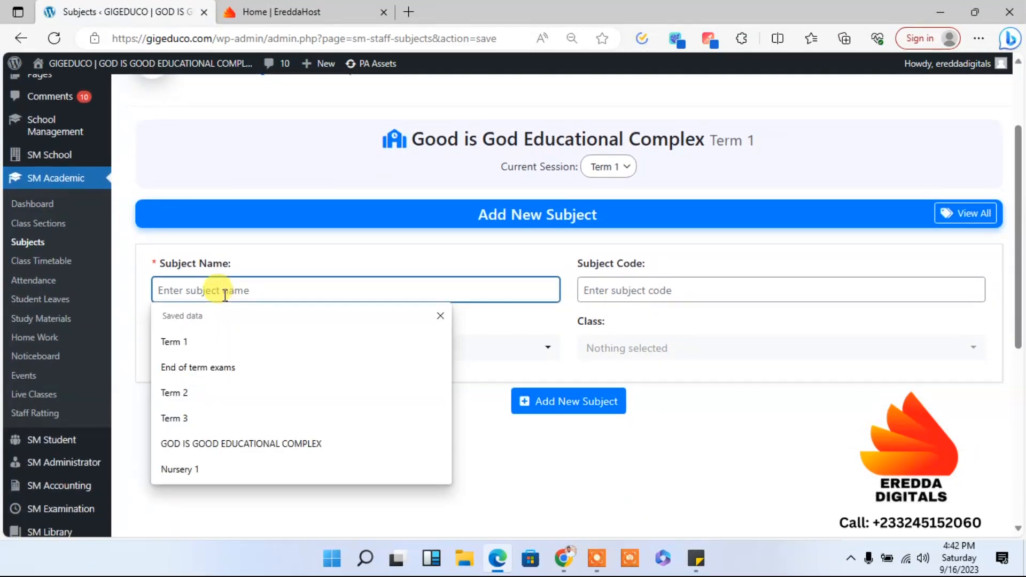
type("Mathematics")
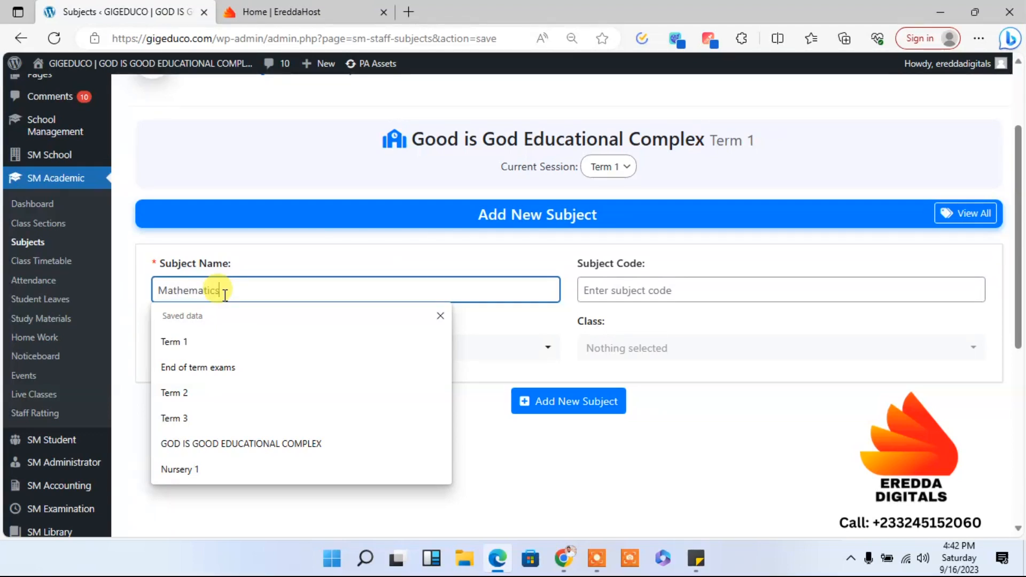
left_click(360, 246)
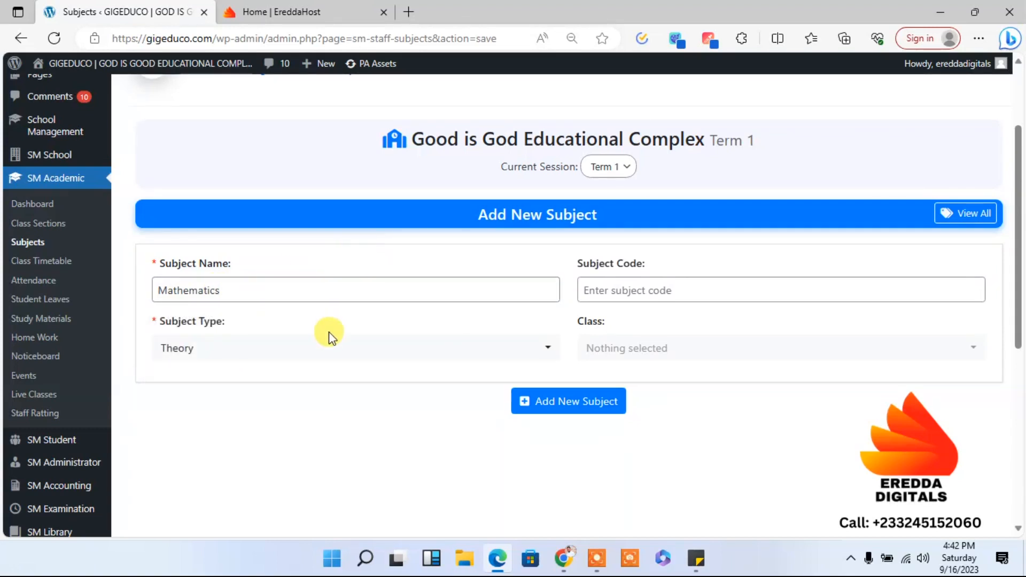
- Set the subject's type to Practical, its code to Math, assign Basic 7, Basic 8 and Basic 9, and add it
left_click(308, 351)
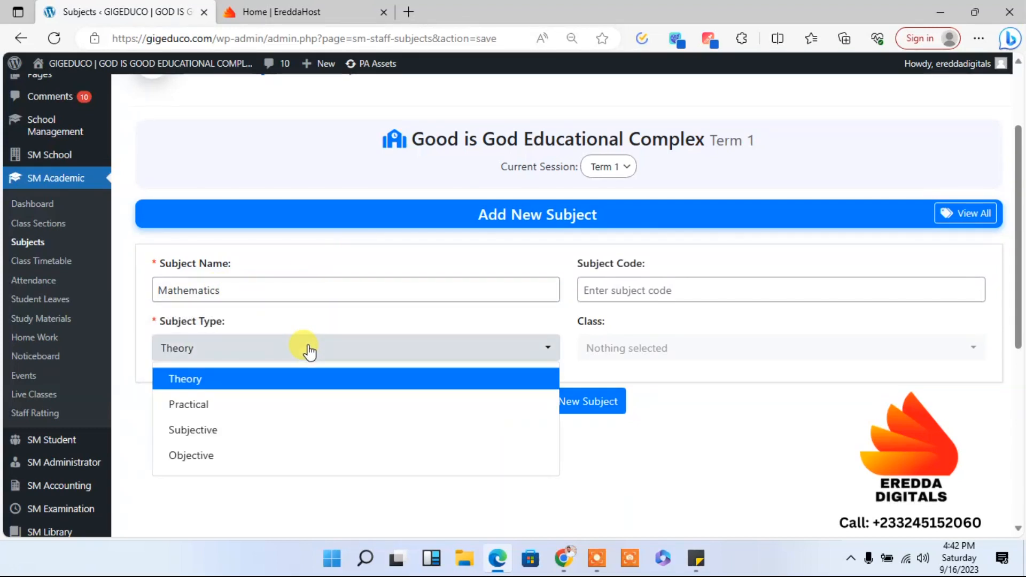
left_click(238, 405)
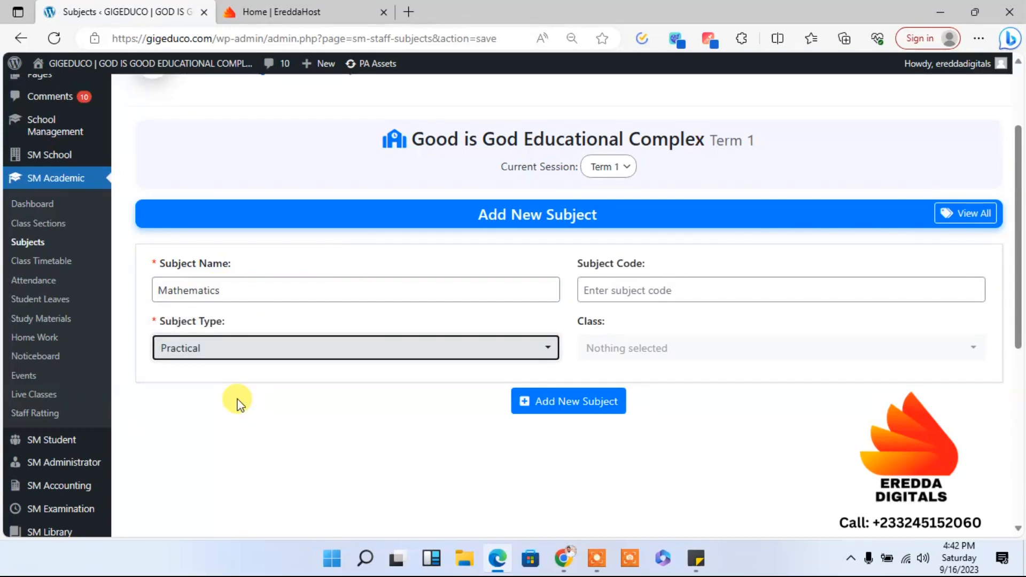
left_click(611, 289)
type("Math")
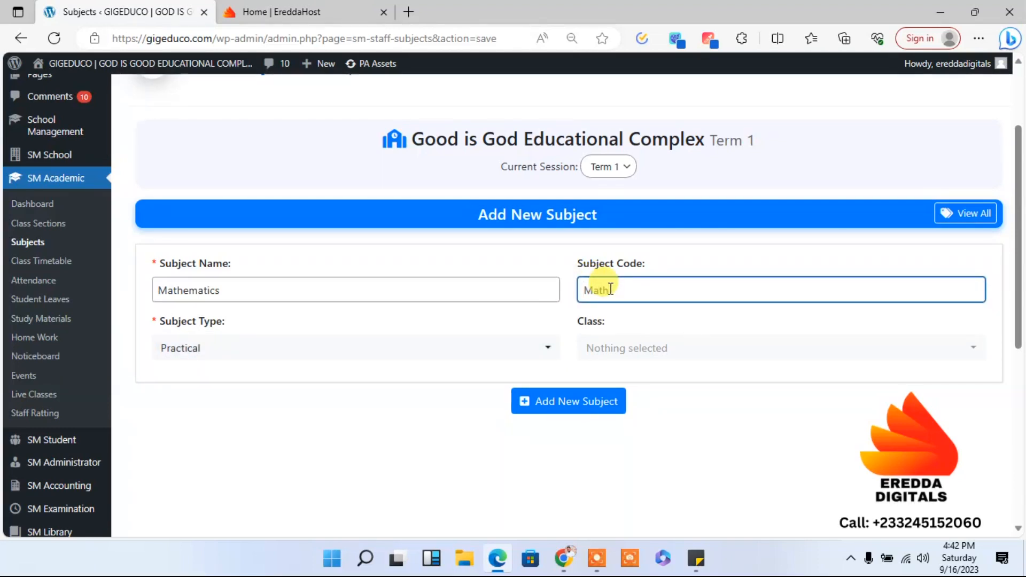
left_click(639, 348)
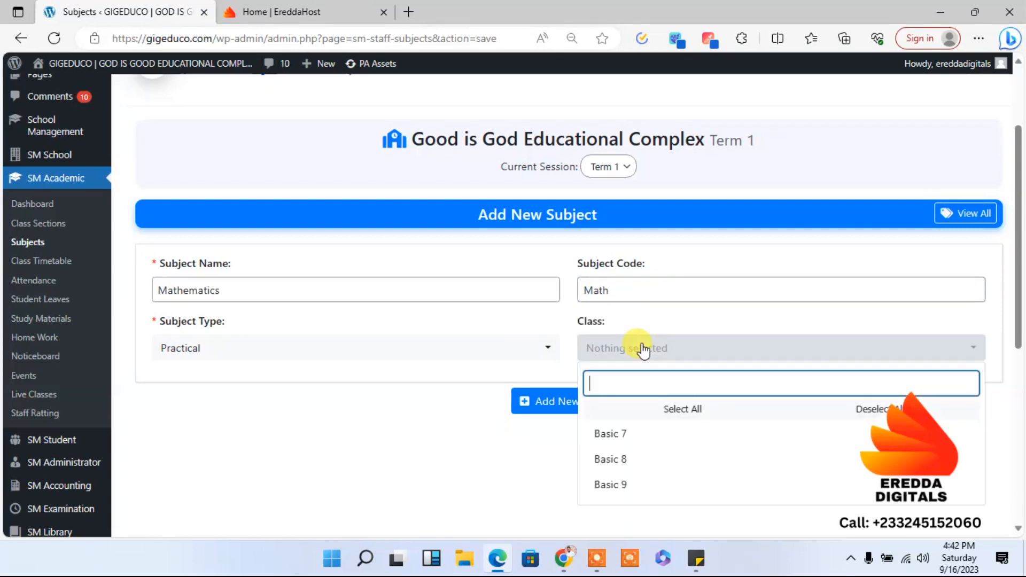
left_click(649, 411)
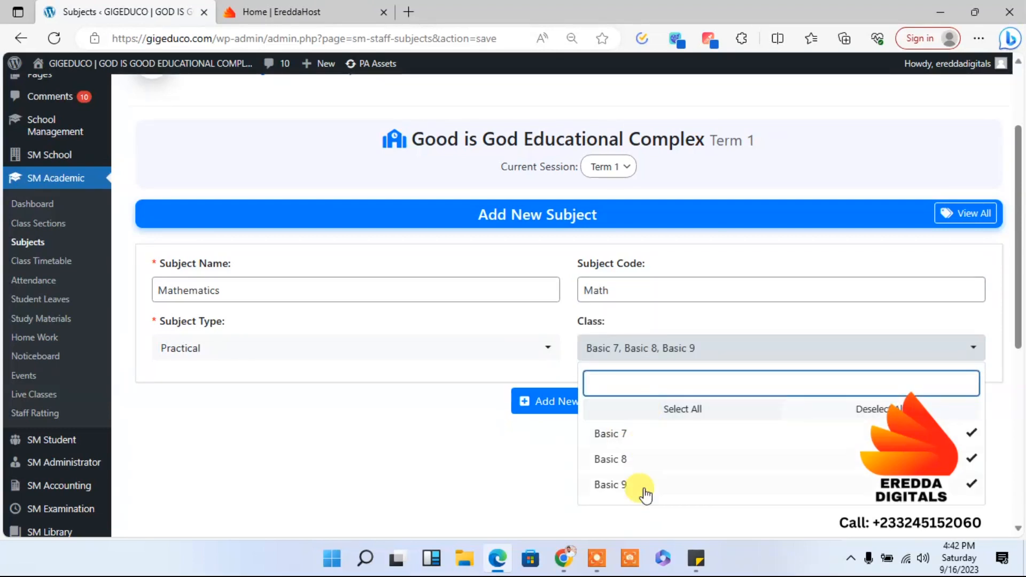
left_click(442, 472)
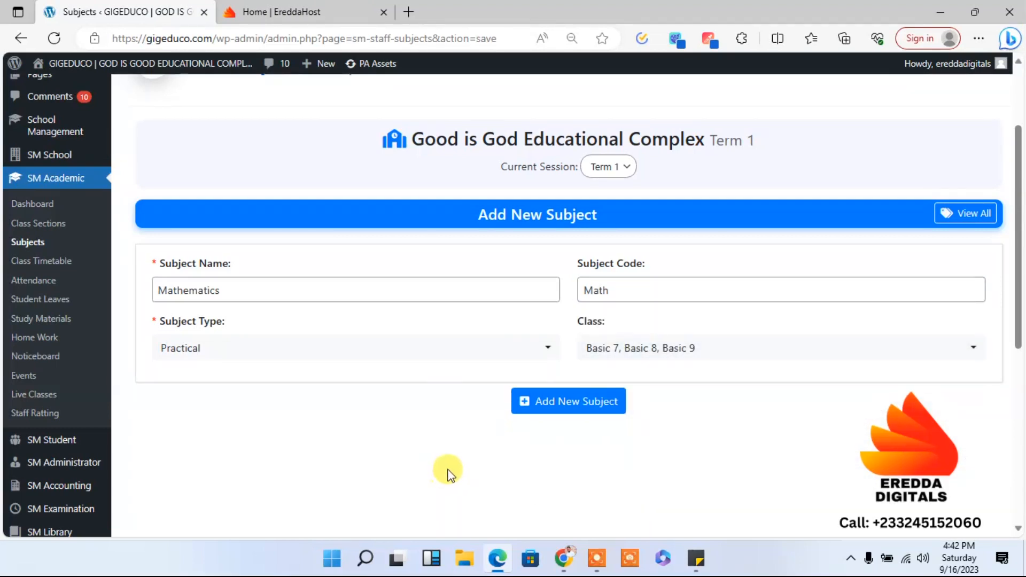
left_click(573, 405)
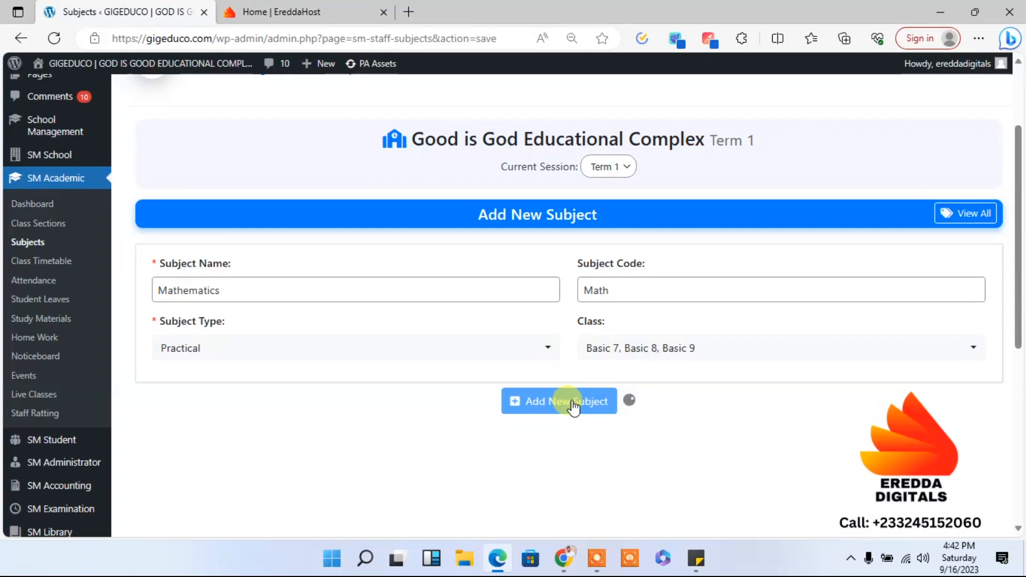
- Enter Science as the name of the next new subject and set its type to Practical
left_click(366, 327)
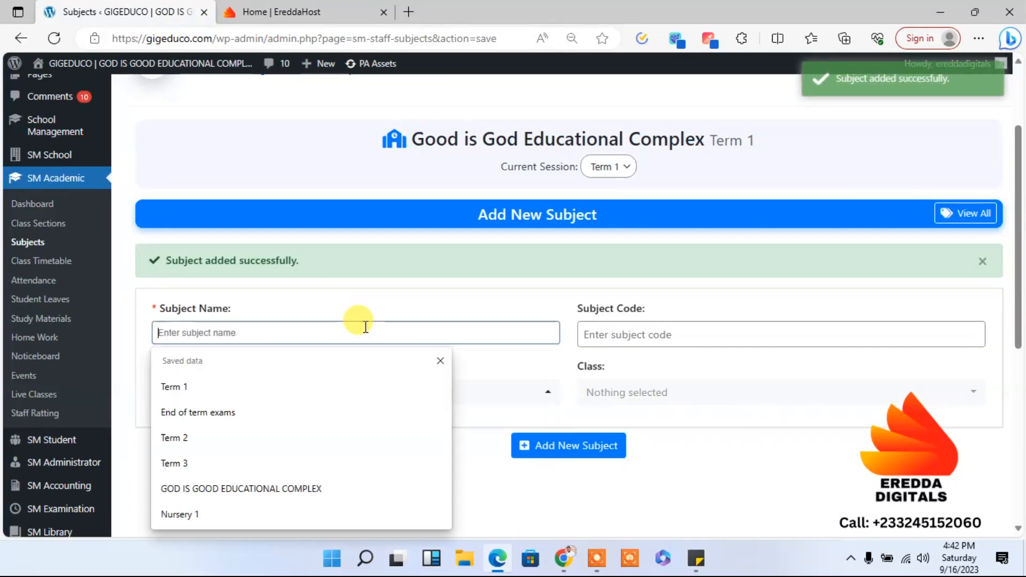
type("Sc")
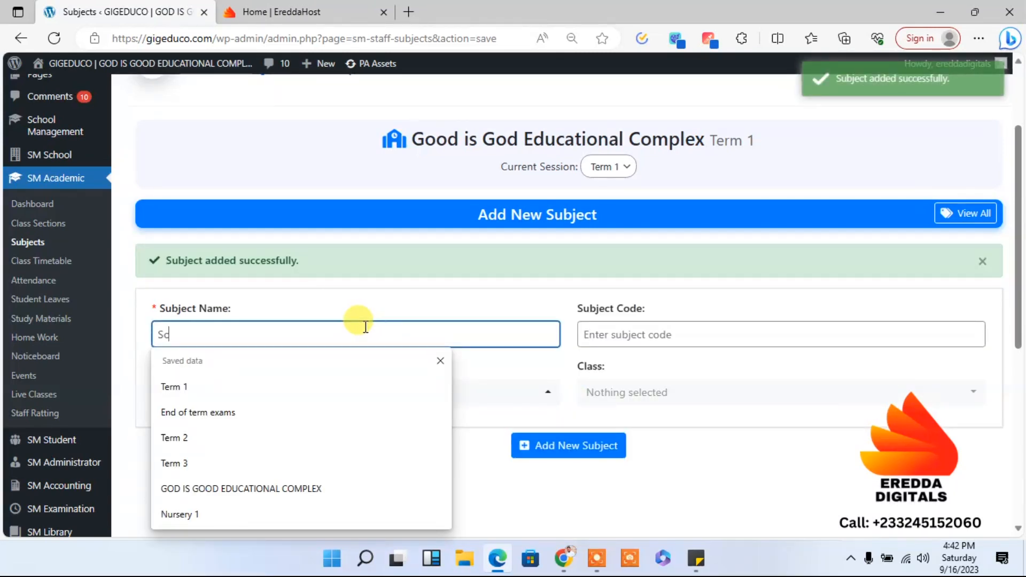
type("ience")
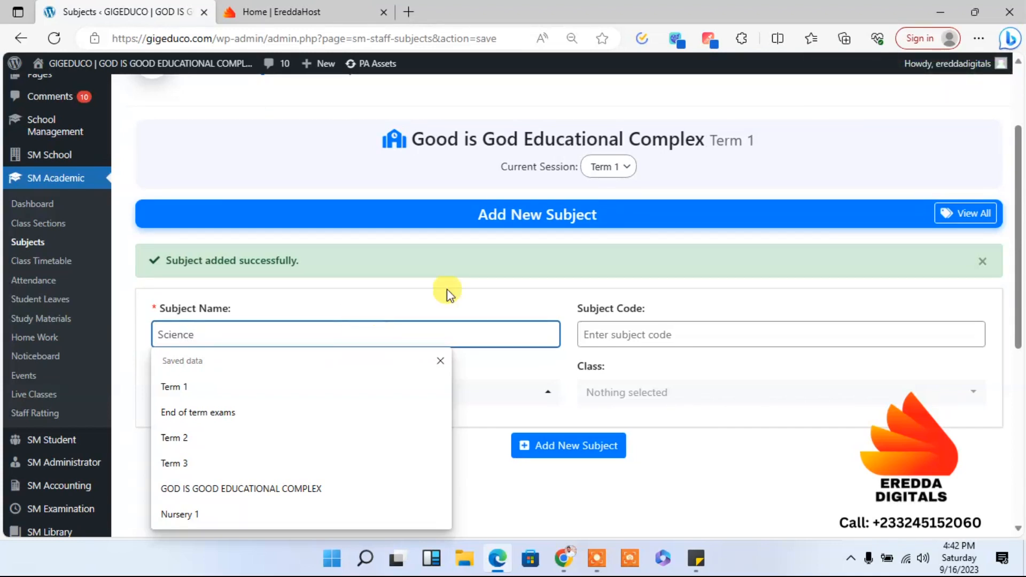
left_click(501, 297)
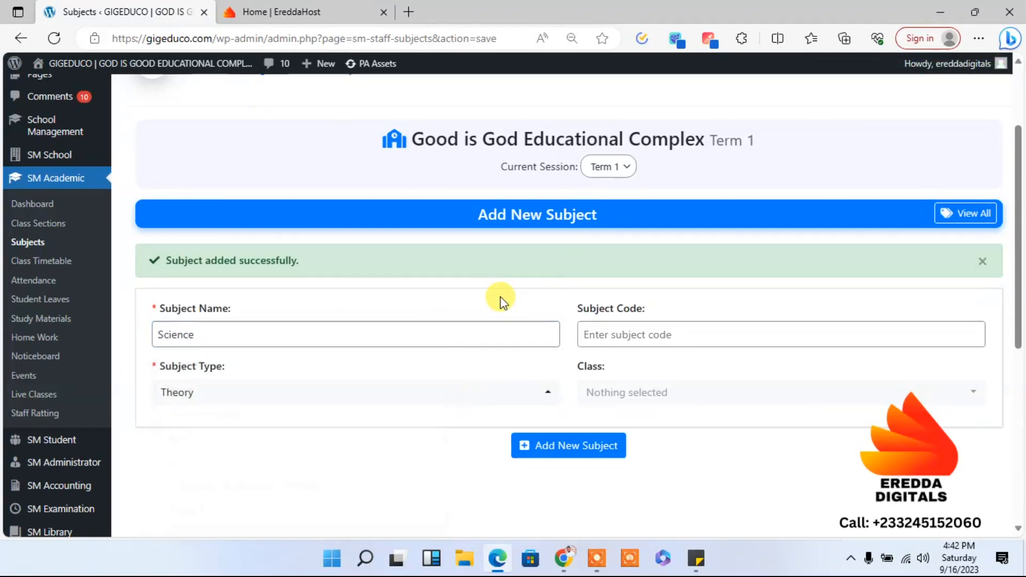
left_click(409, 387)
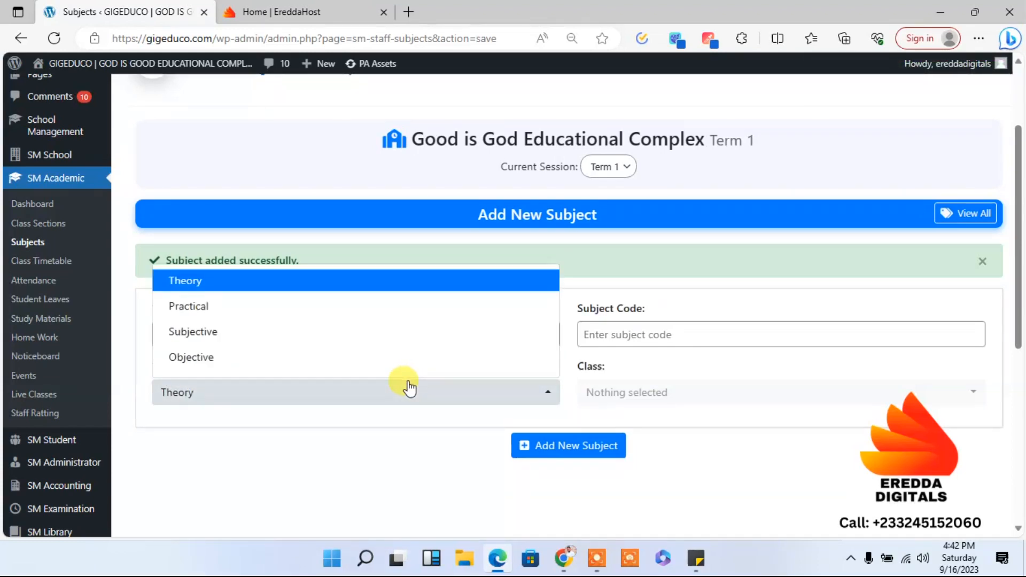
left_click(264, 307)
- Give the Science subject the code SCi, assign it to Basic 7, Basic 8 and Basic 9, and add it
left_click(660, 334)
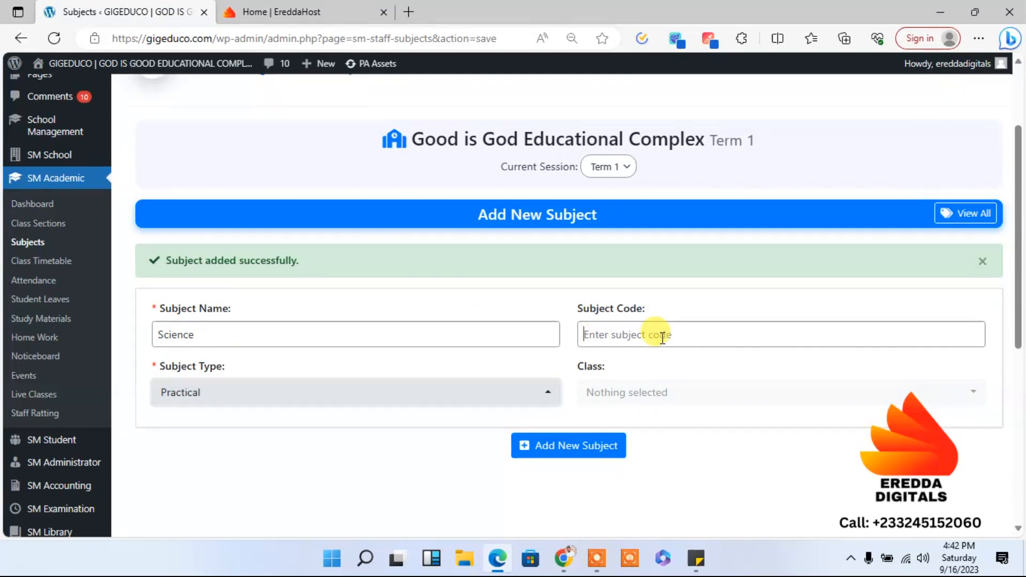
type("SCi")
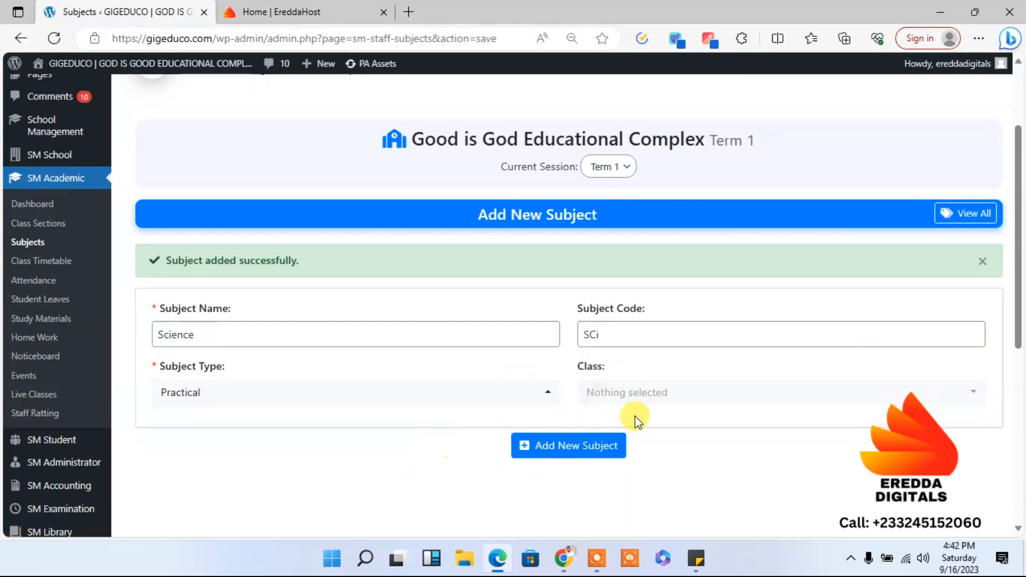
left_click(643, 392)
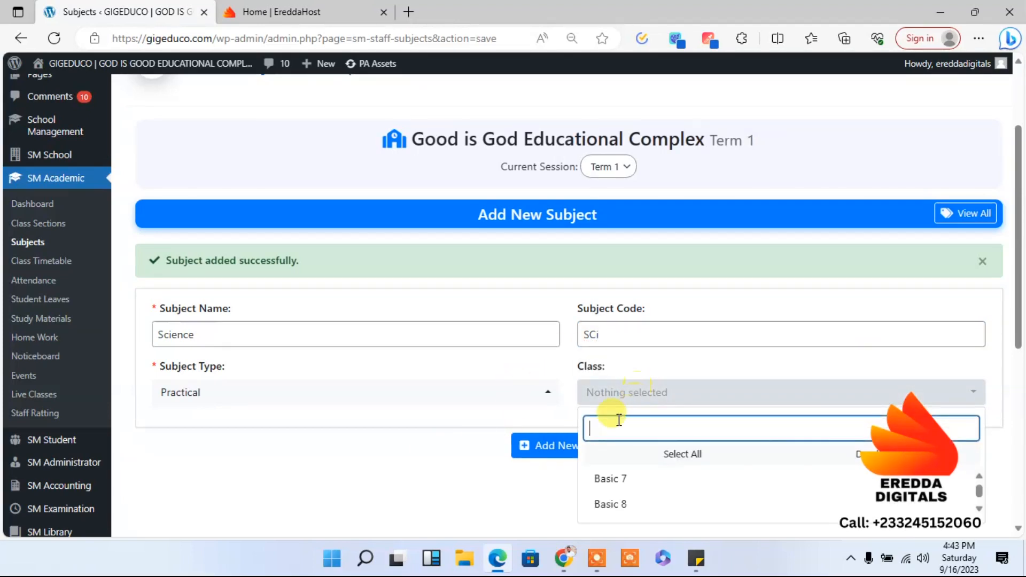
left_click(636, 459)
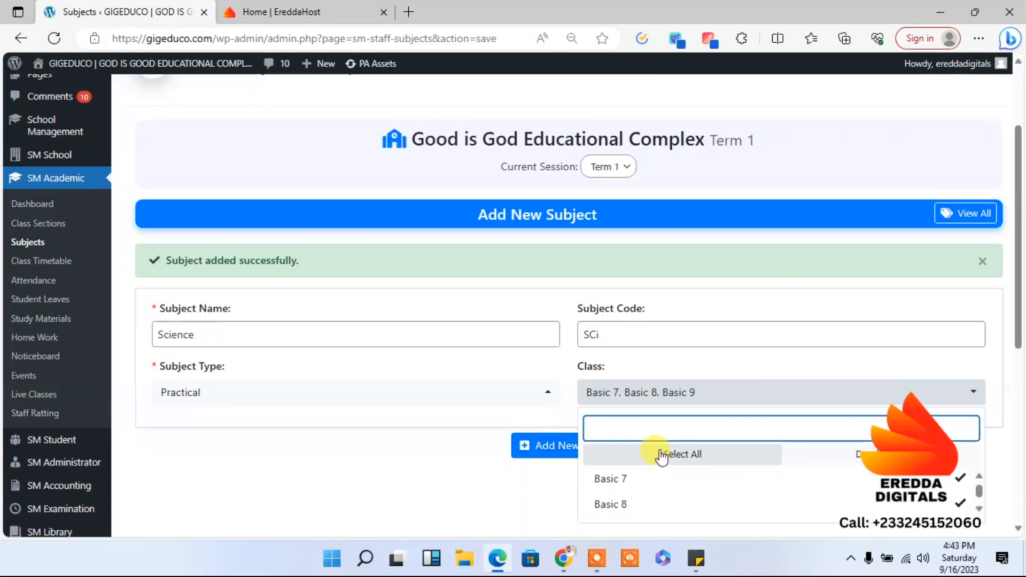
left_click(547, 446)
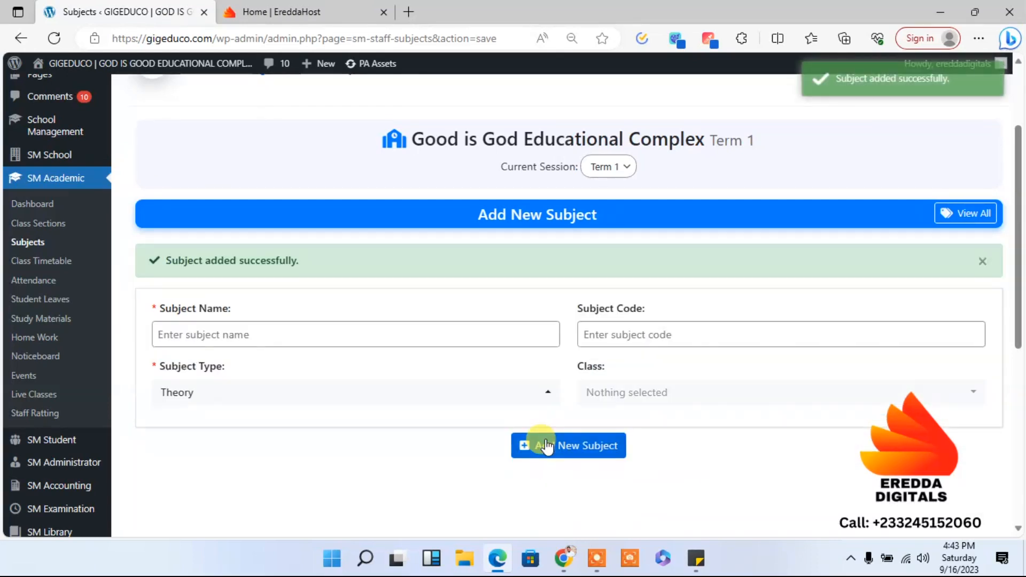
- Enter English as the name of another new subject and set its type to Subjective
left_click(252, 335)
type("English")
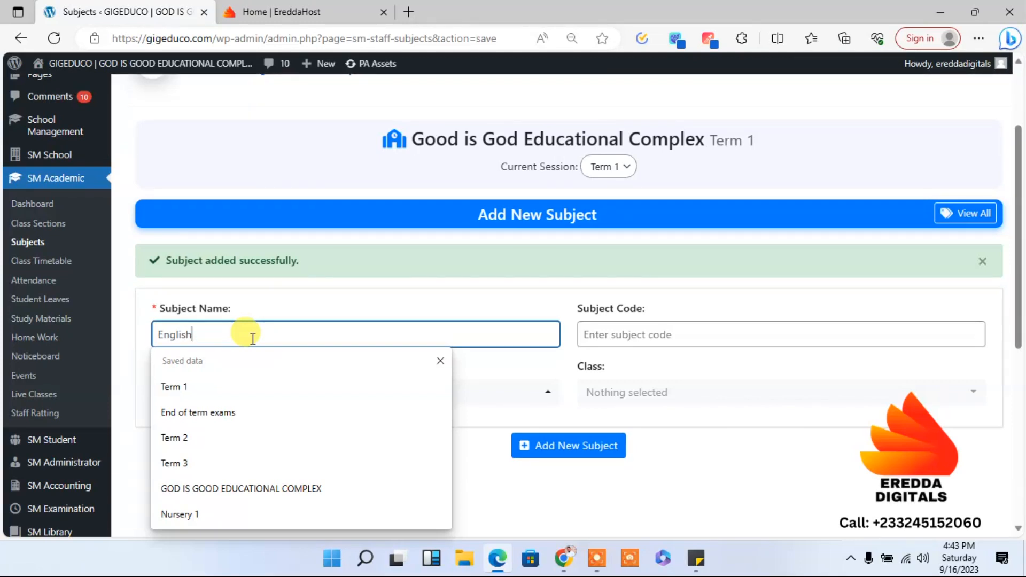
left_click(374, 309)
left_click(340, 389)
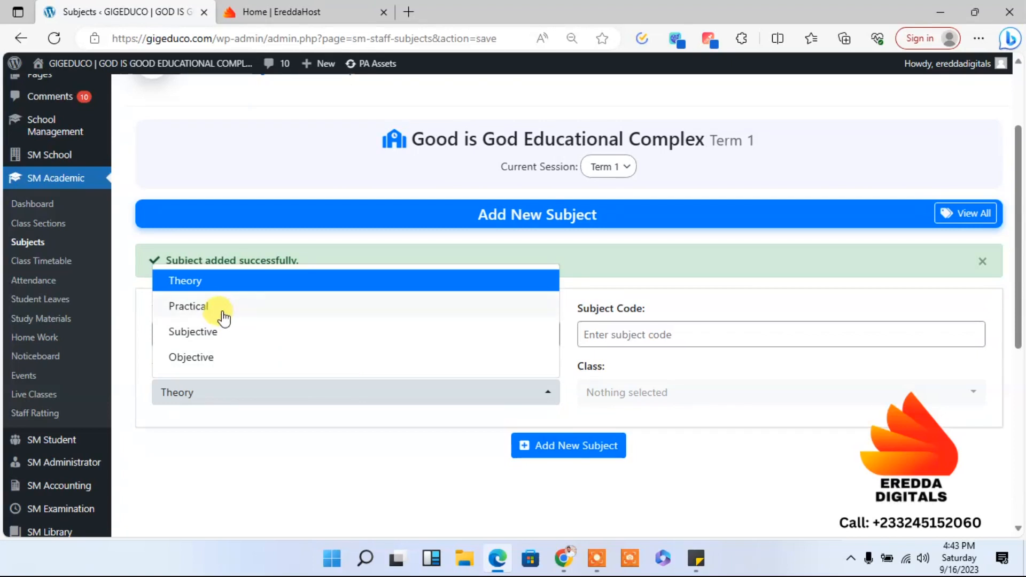
left_click(208, 338)
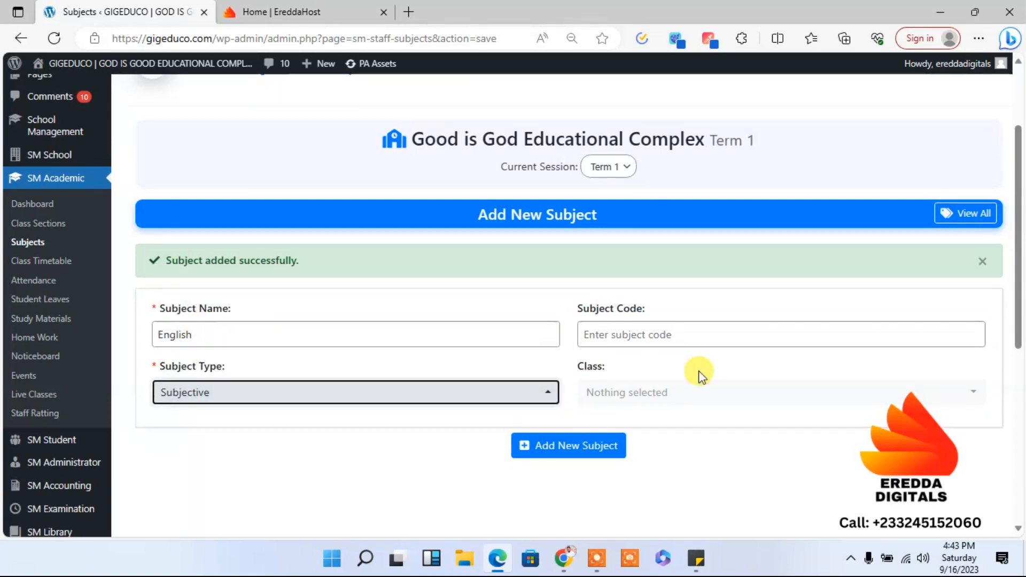
- Give the English subject the code Eng, assign it to all the classes, and add it
left_click(649, 337)
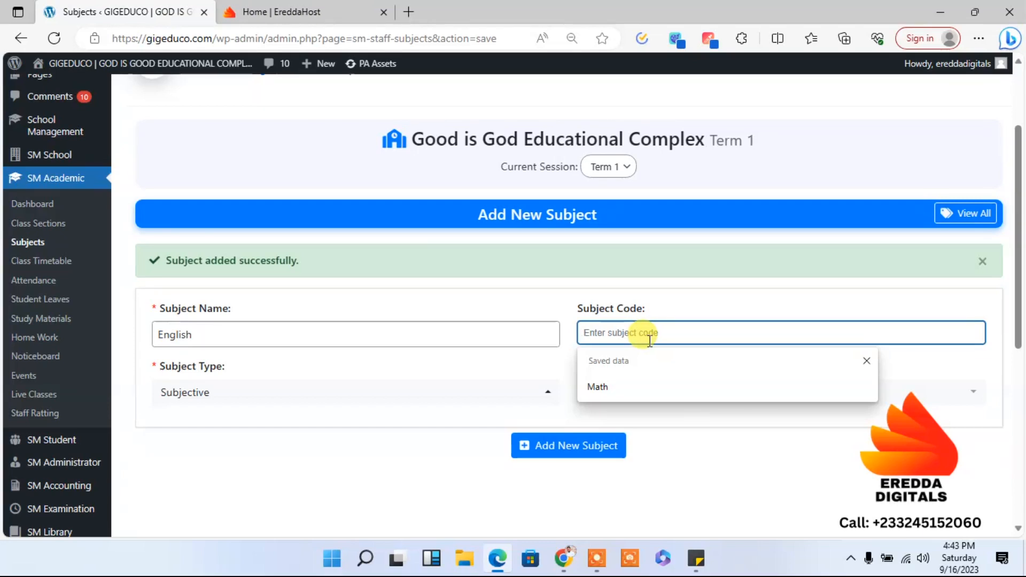
type("Eng")
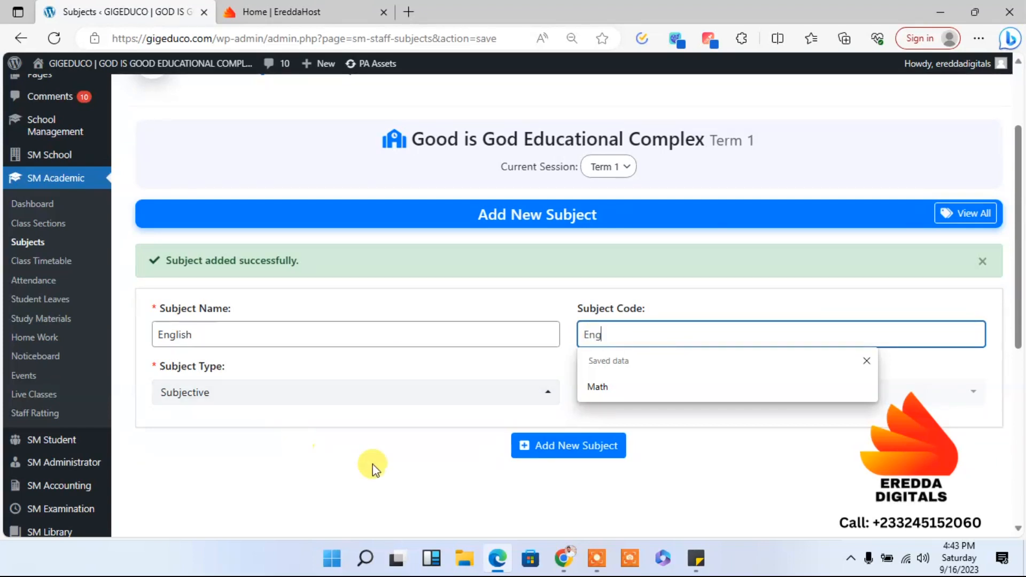
left_click(373, 467)
left_click(631, 392)
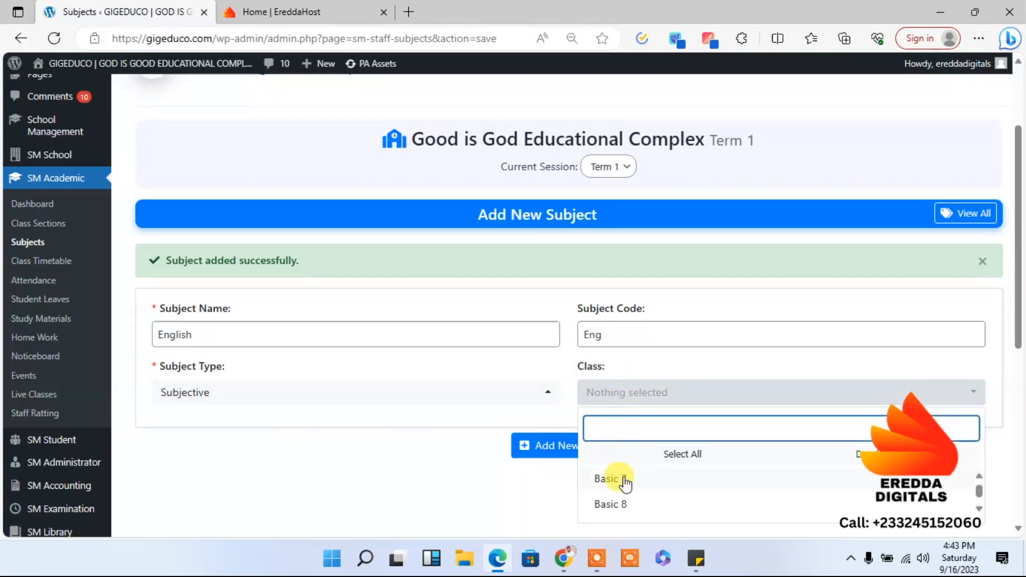
left_click(625, 458)
left_click(556, 448)
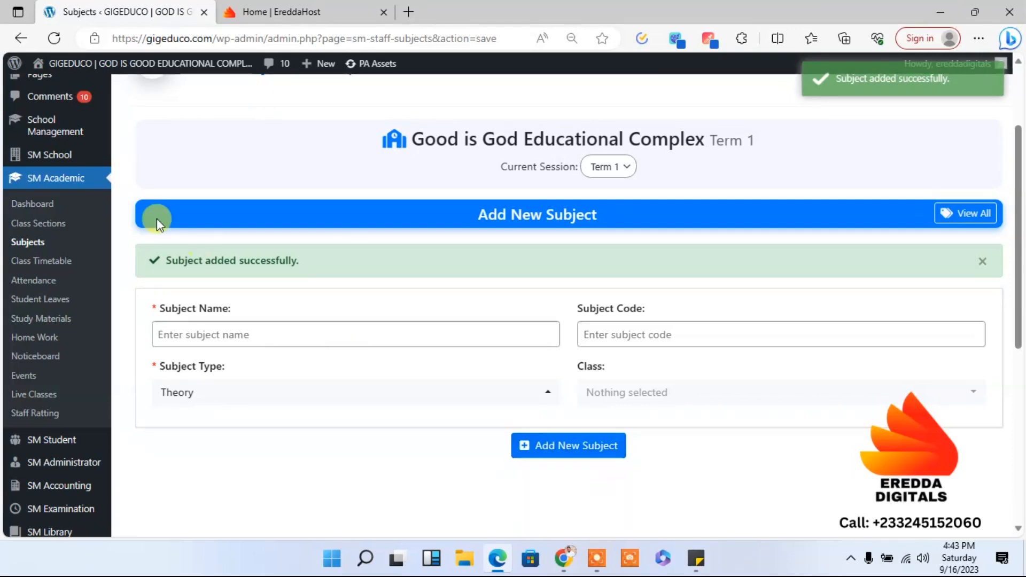
- Go to the SM Academic Class Timetable page and start a new class routine
left_click(40, 266)
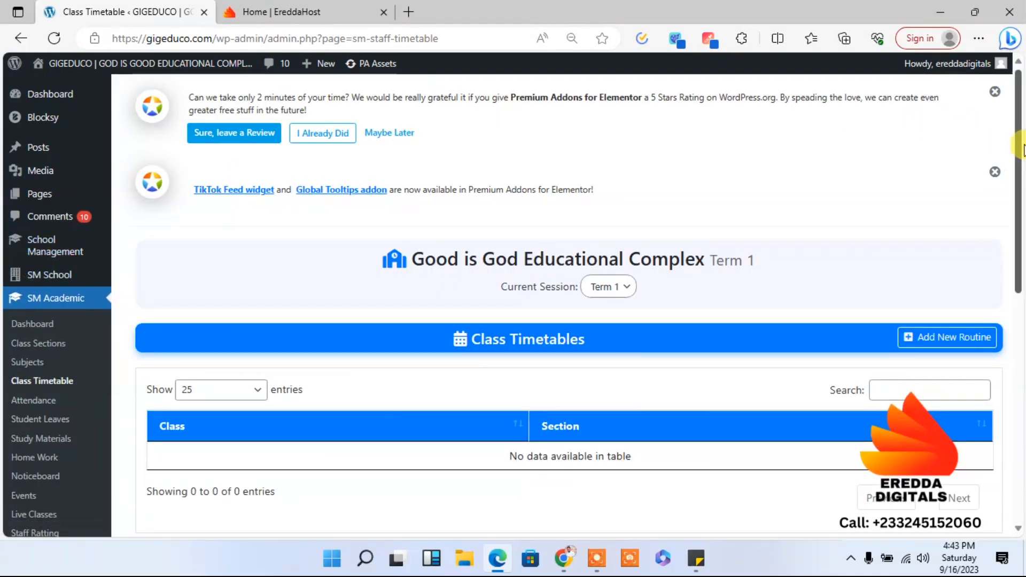
scroll(1023, 149, "down", 3)
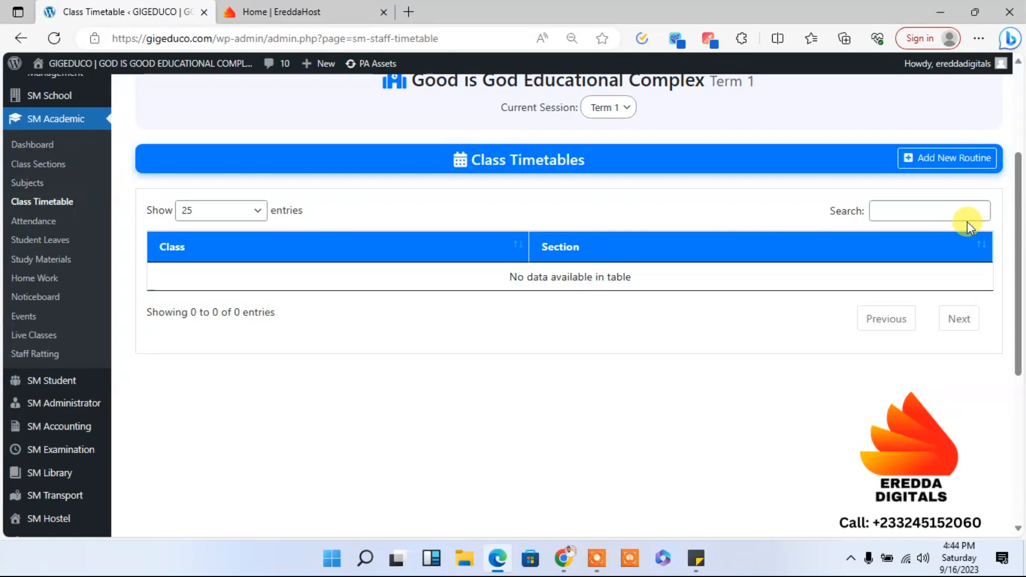
left_click(940, 167)
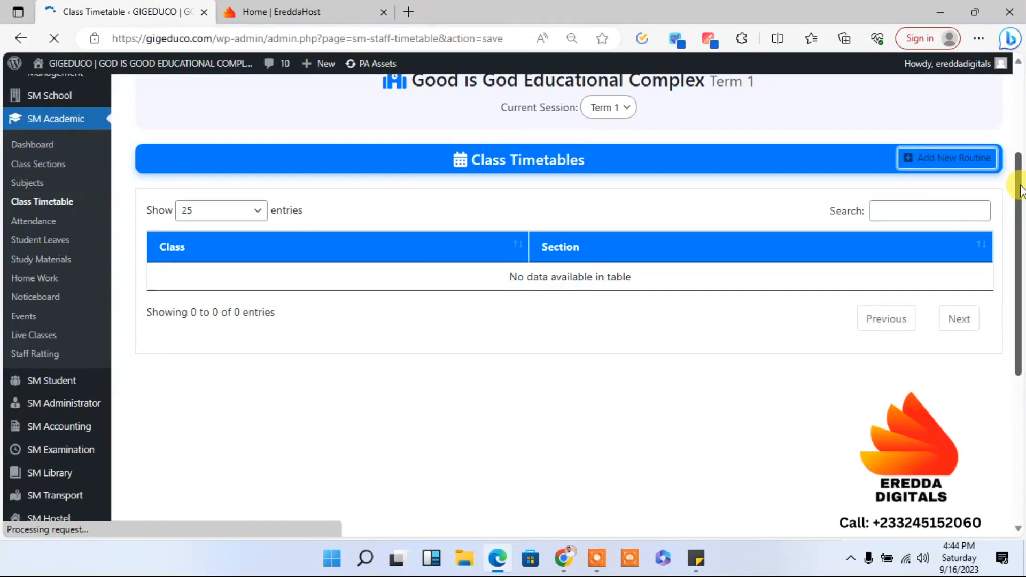
scroll(1022, 228, "down", 2)
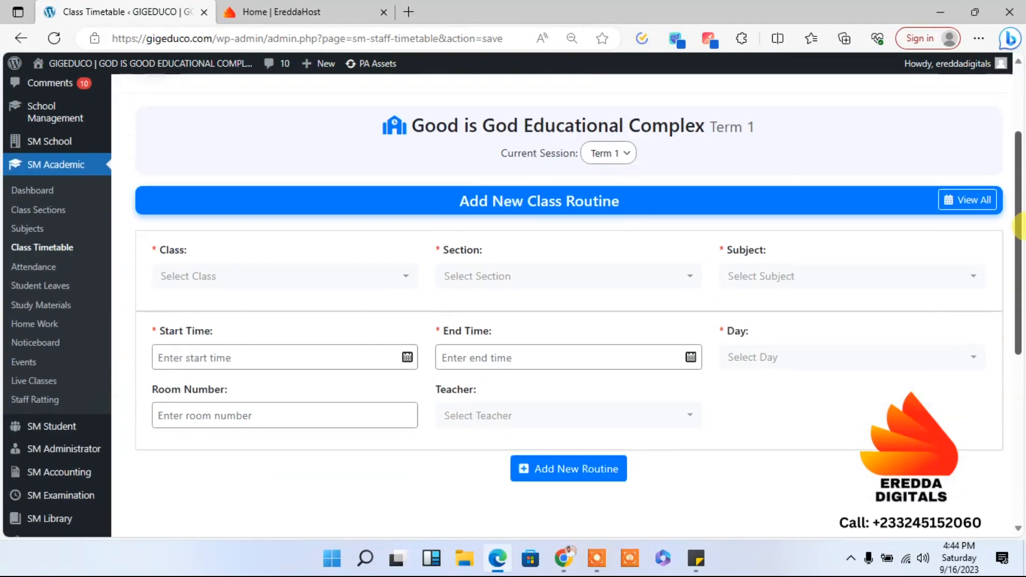
scroll(1021, 227, "down", 1)
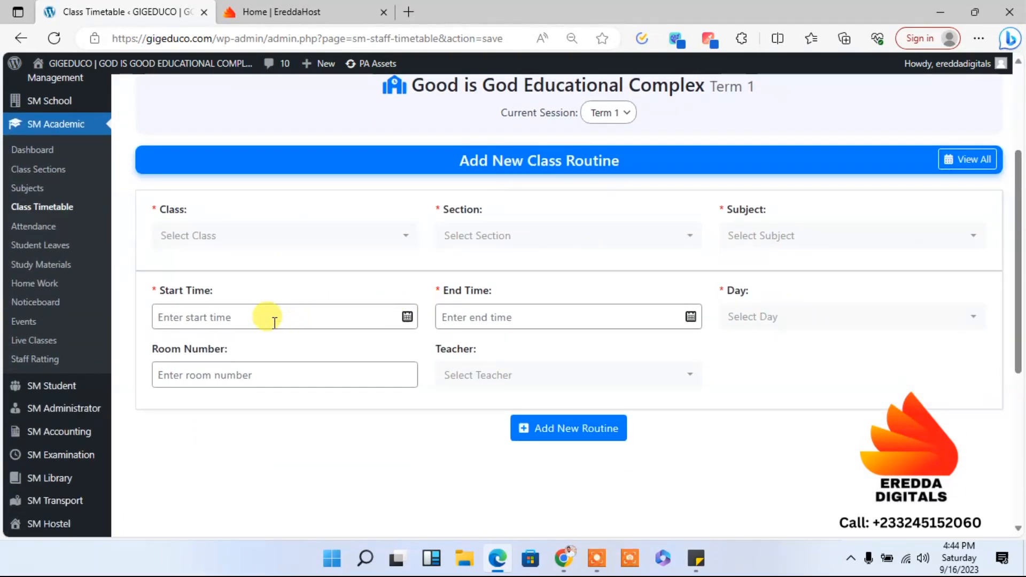
- Set the class of the new routine to Basic 7
left_click(250, 237)
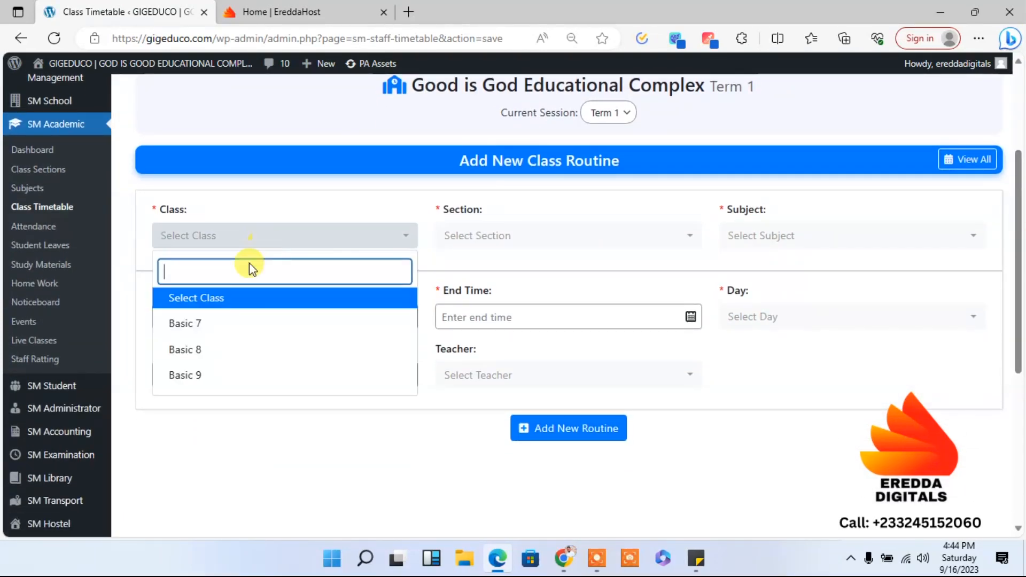
left_click(184, 323)
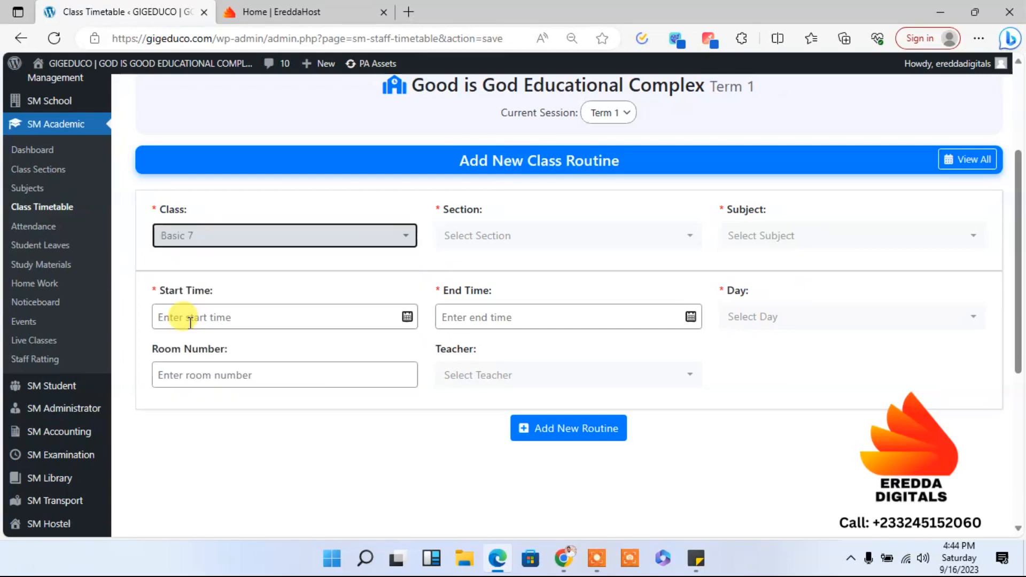
left_click(206, 249)
left_click(193, 363)
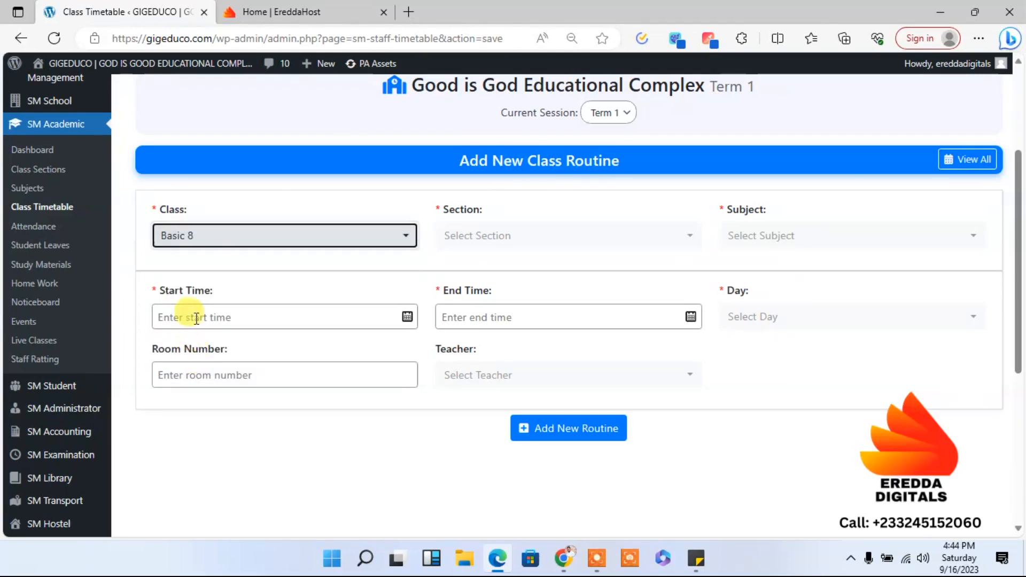
left_click(213, 238)
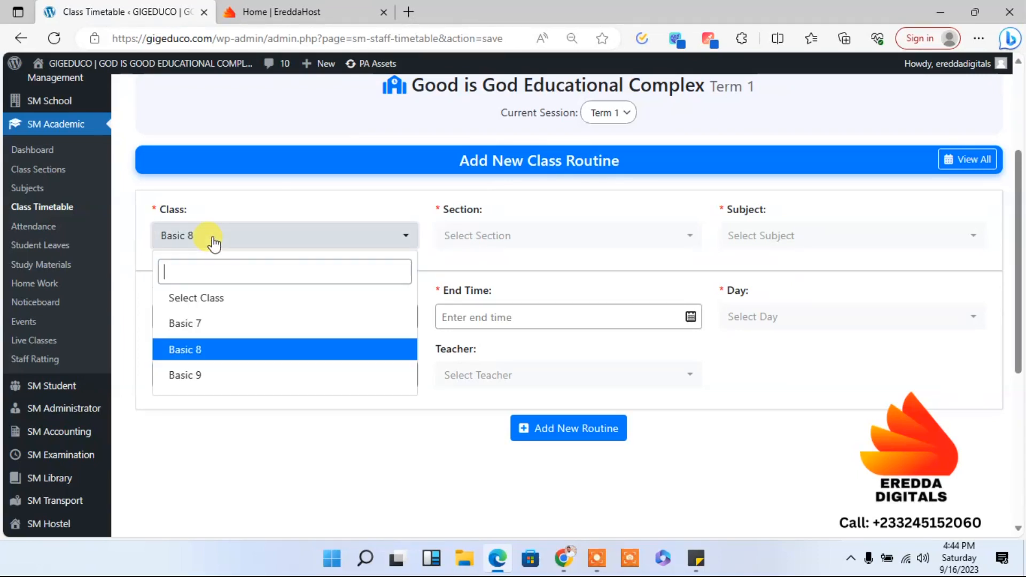
left_click(195, 323)
- Set the start time of the Basic 7 routine to 08:00 am
left_click(194, 318)
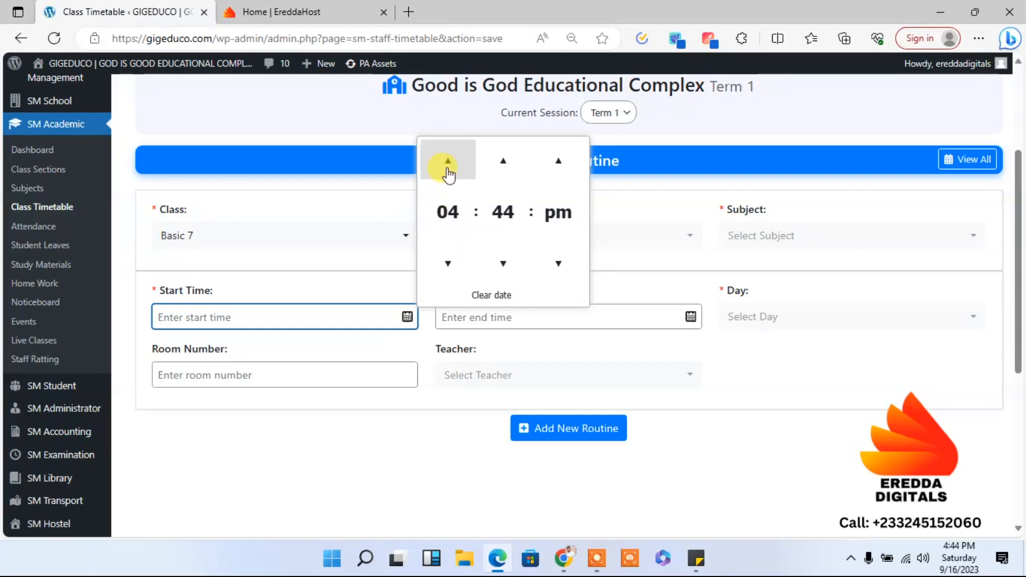
left_click(447, 170)
left_click(504, 263)
left_click(504, 263)
left_click(504, 263)
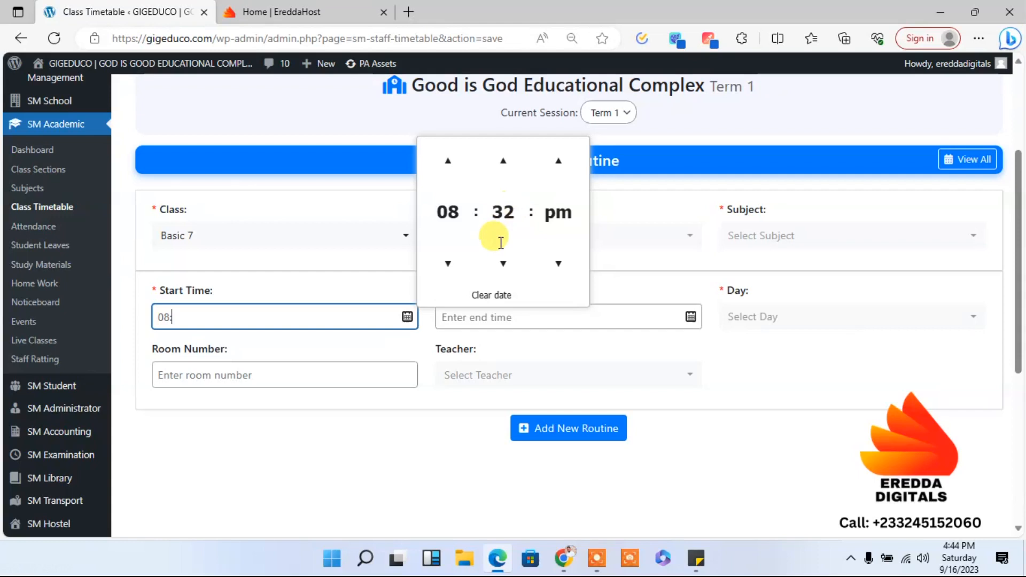
left_click(500, 277)
left_click(501, 277)
left_click(501, 278)
left_click(501, 278)
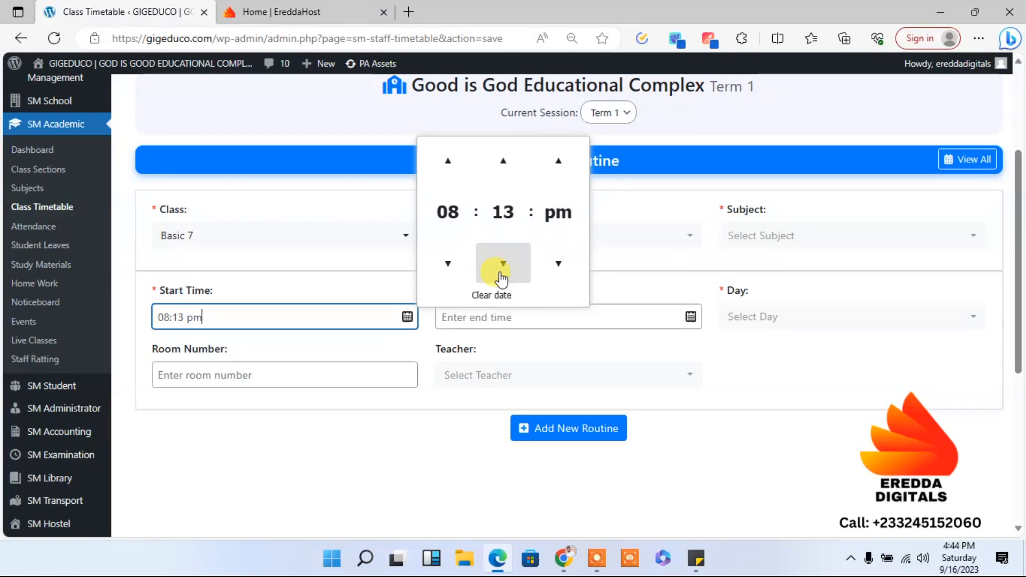
left_click(501, 278)
left_click(501, 278)
left_click(501, 278)
left_click(501, 278)
left_click(501, 278)
left_click(501, 278)
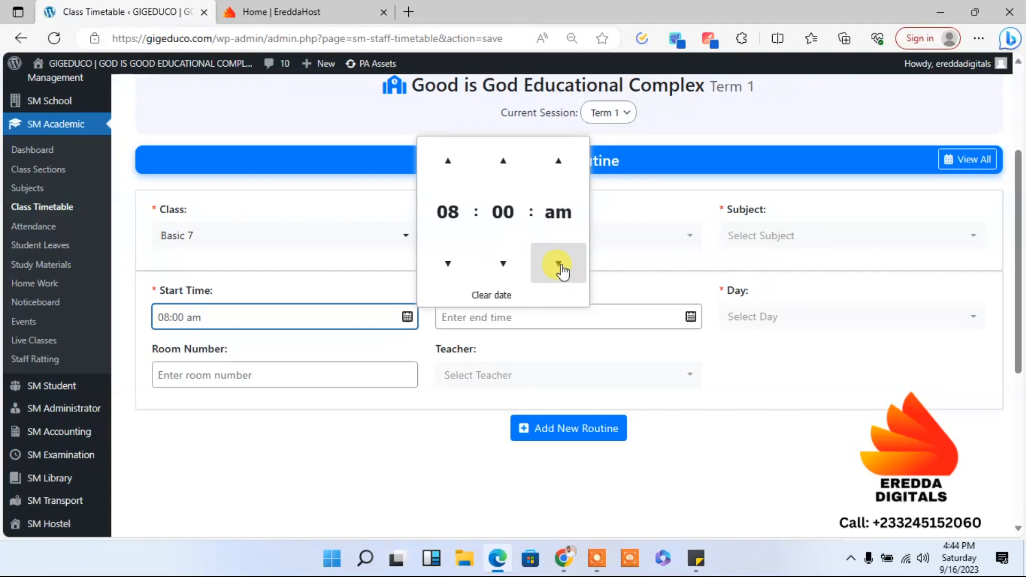
left_click(649, 338)
- Choose section A and the subject Mathematics for the Basic 7 routine
left_click(597, 315)
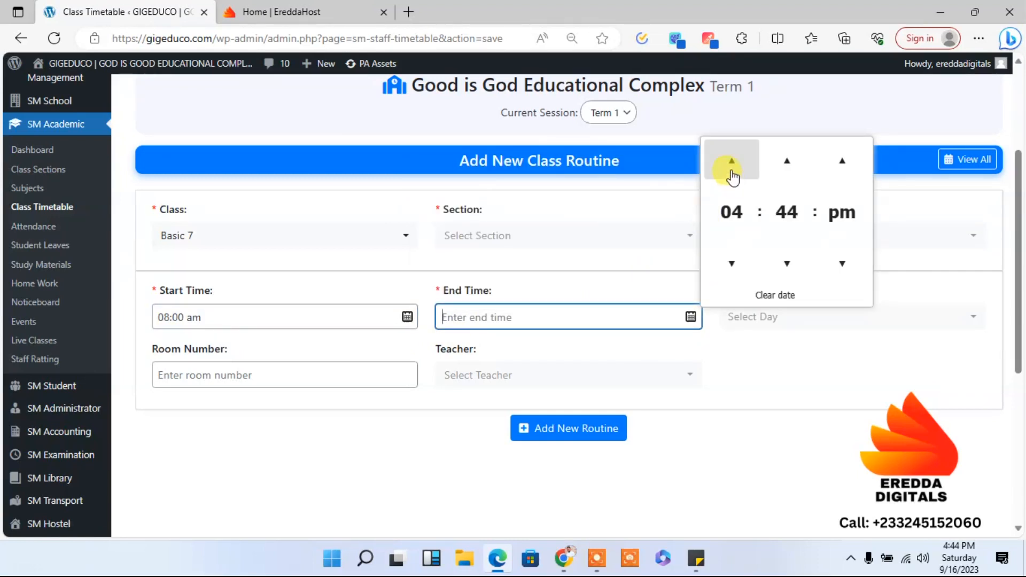
left_click(550, 235)
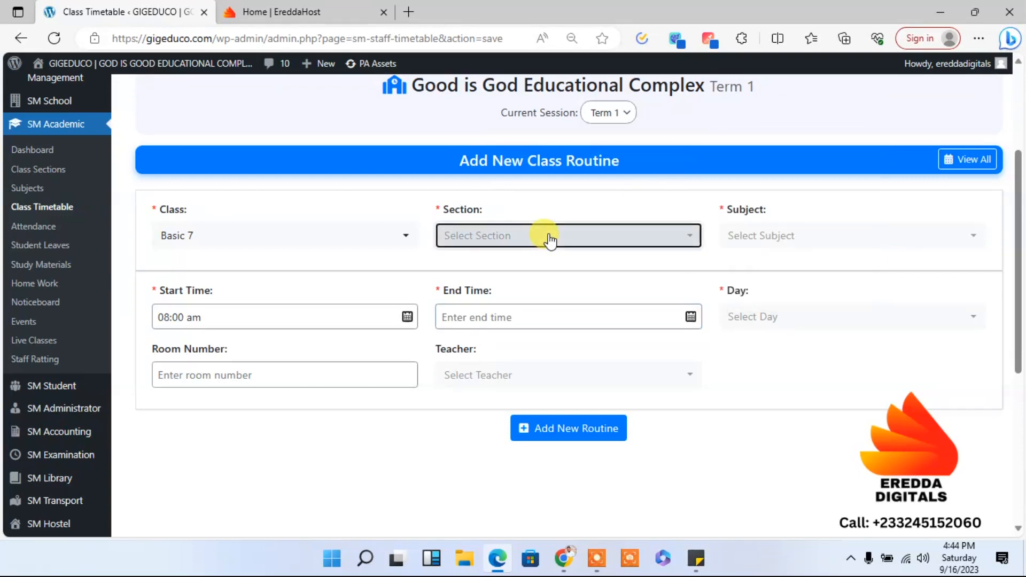
left_click(497, 300)
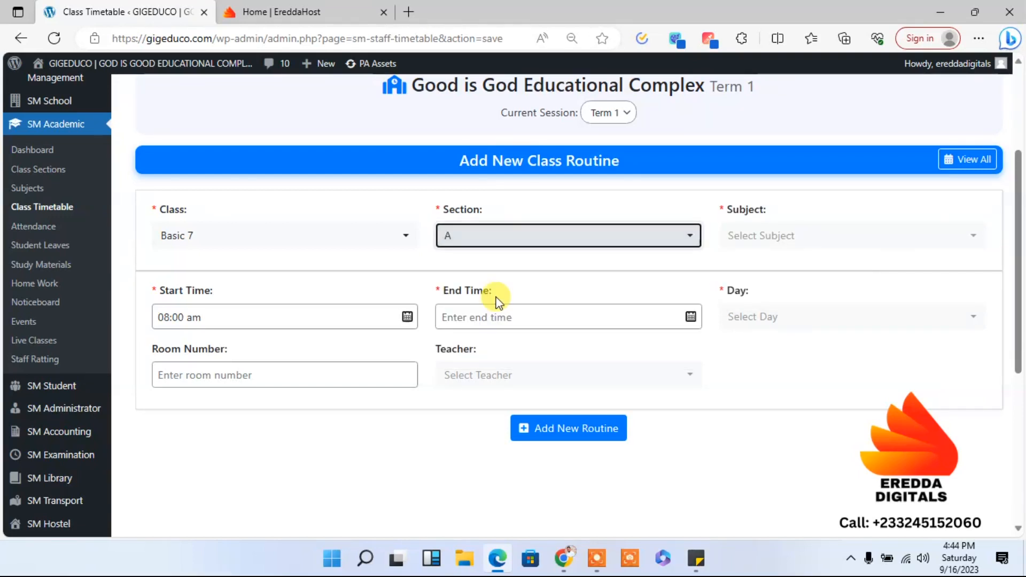
left_click(504, 239)
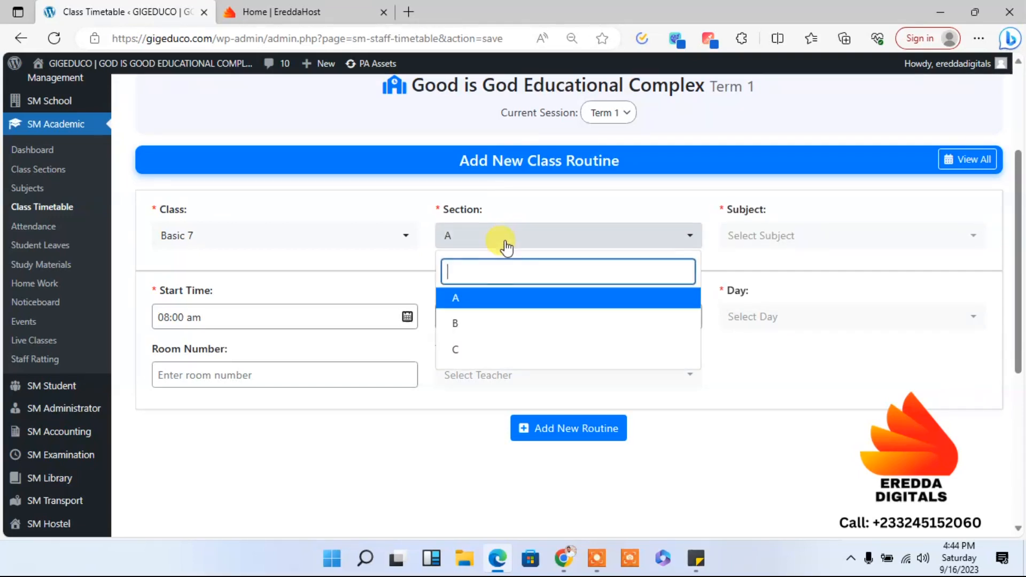
left_click(478, 321)
left_click(475, 241)
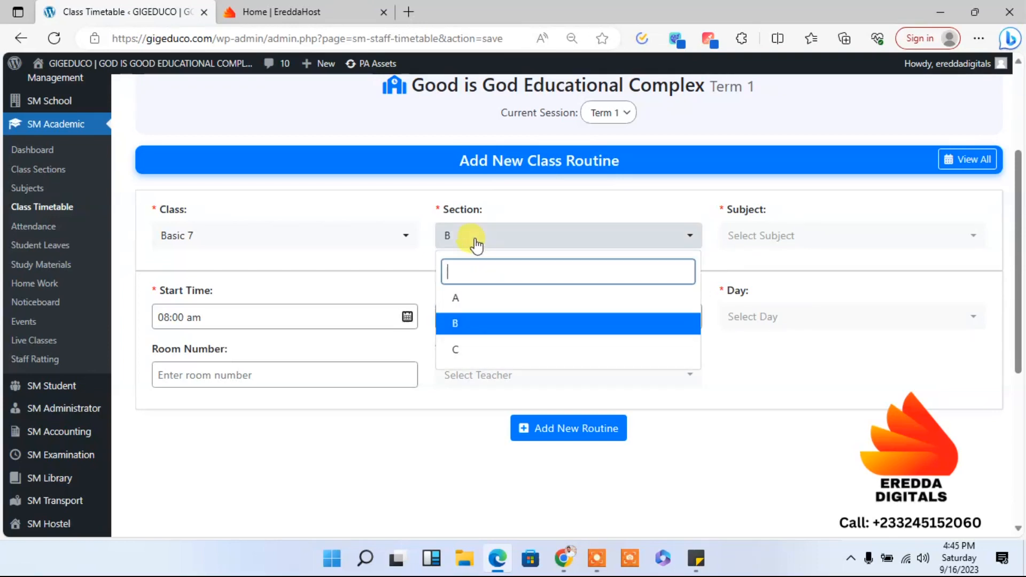
left_click(466, 296)
left_click(466, 299)
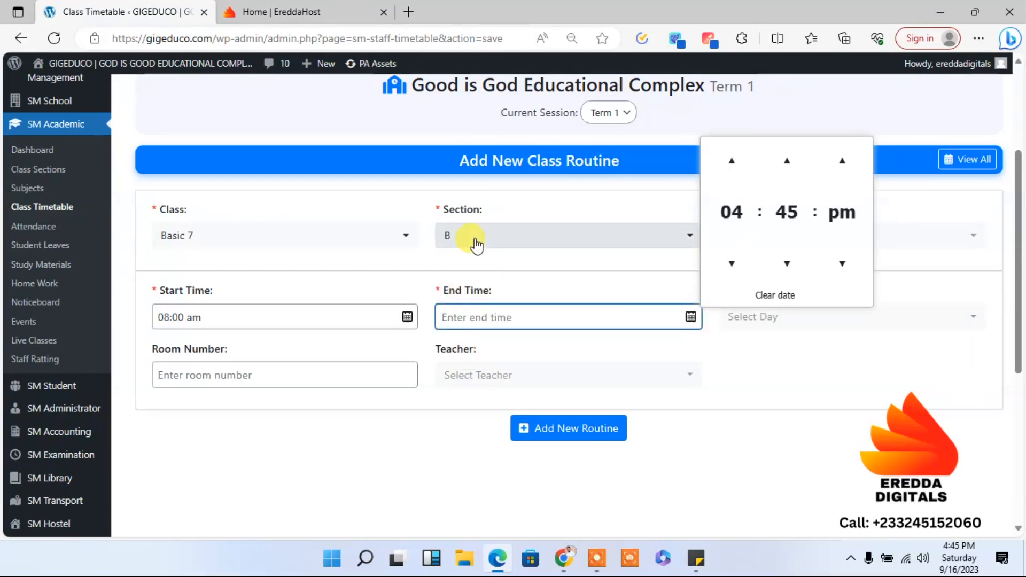
left_click(465, 236)
left_click(471, 299)
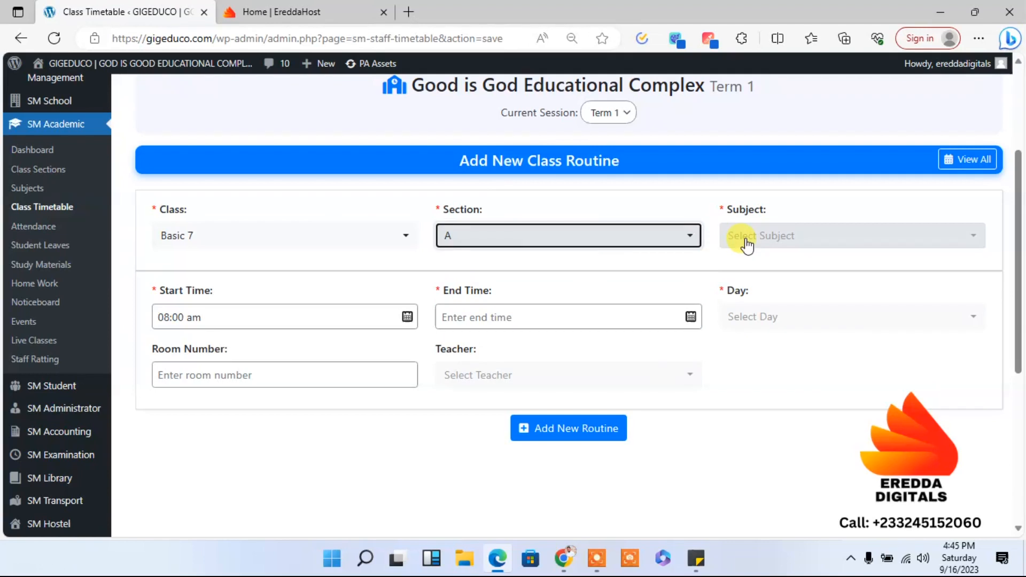
left_click(766, 249)
left_click(761, 298)
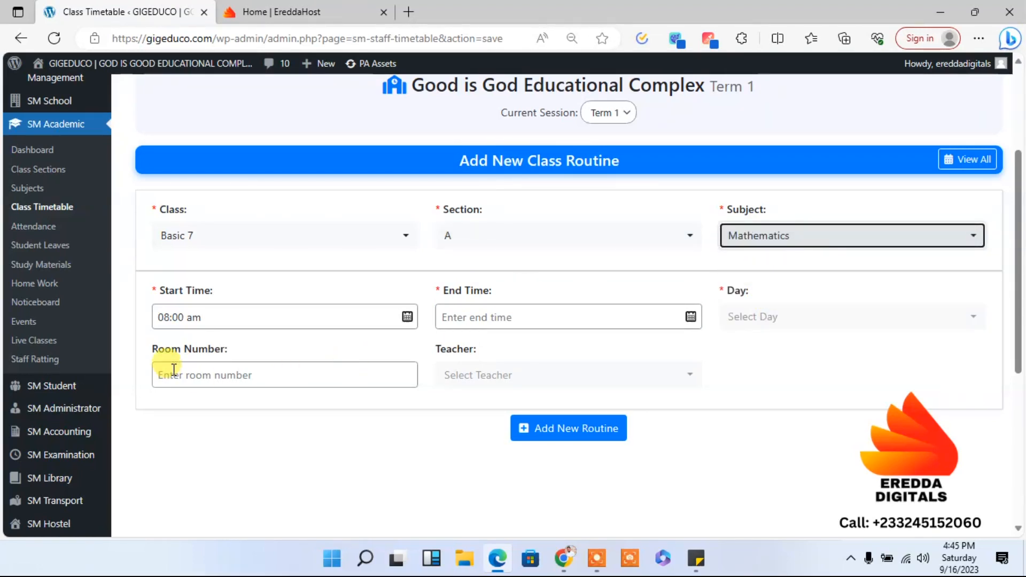
- Set the end time of the Mathematics routine to 09:00 am
left_click(456, 321)
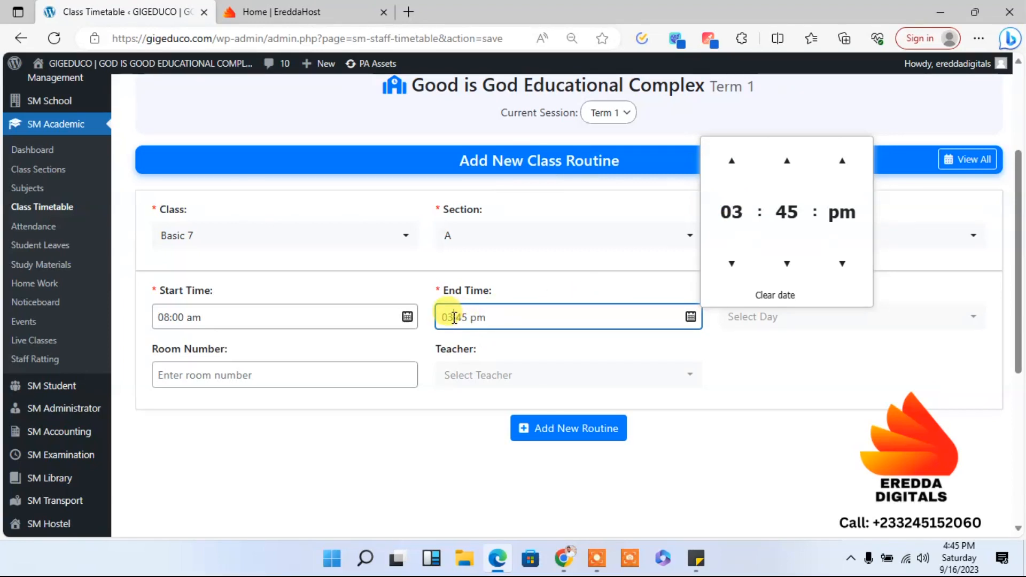
key("BackSpace")
type("9")
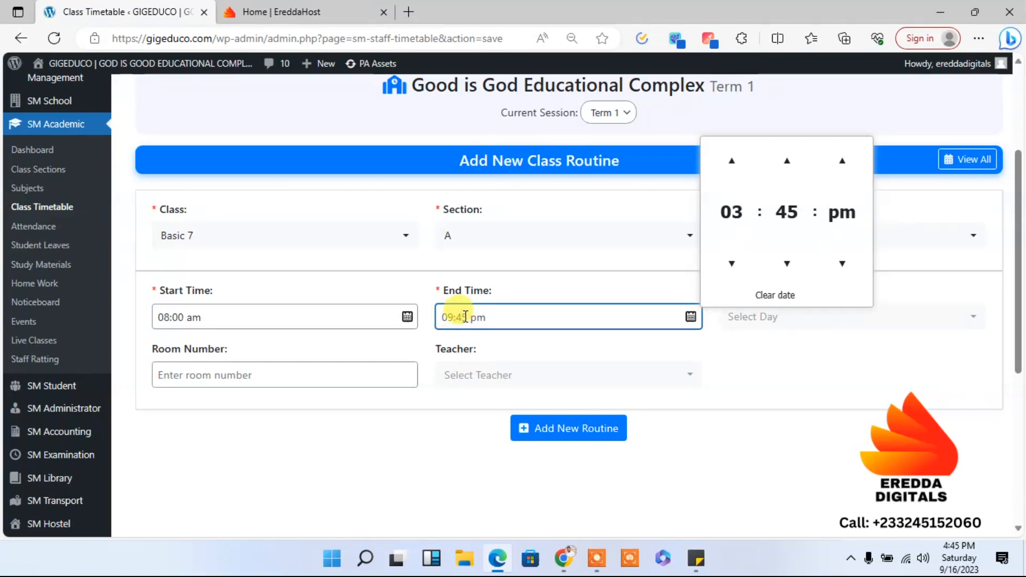
key("BackSpace")
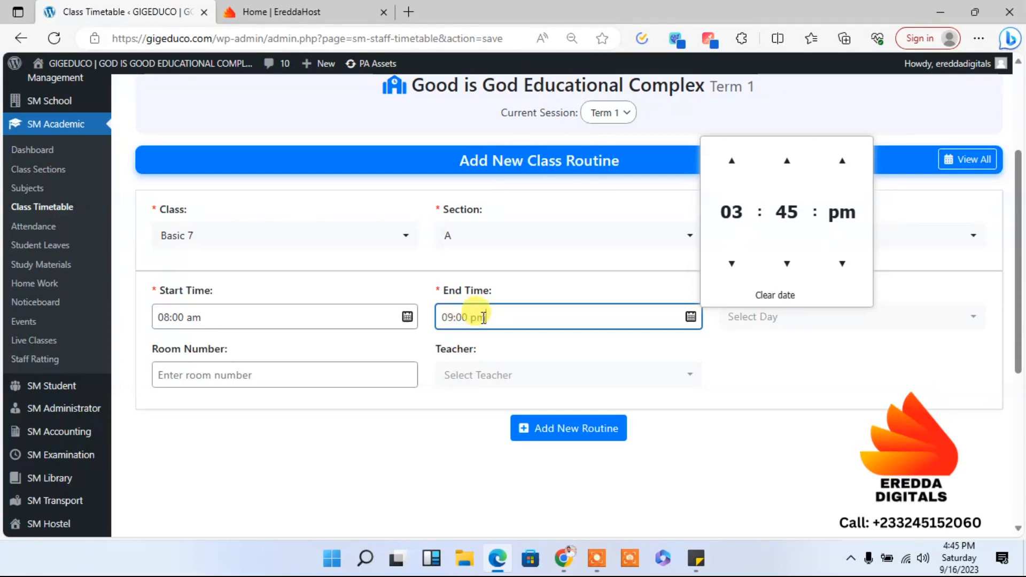
key("BackSpace")
key("BackSpace")
type("am")
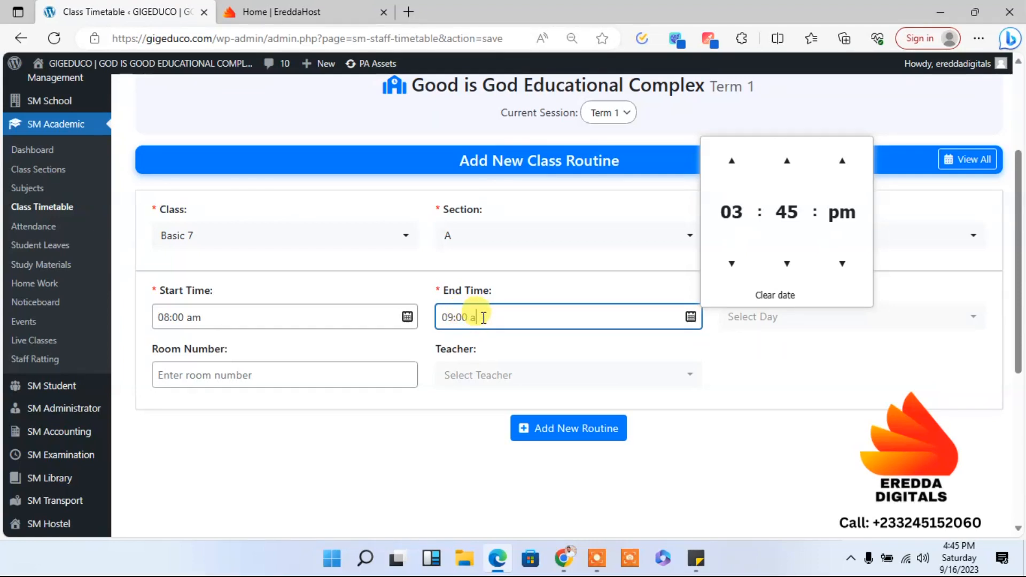
left_click(763, 385)
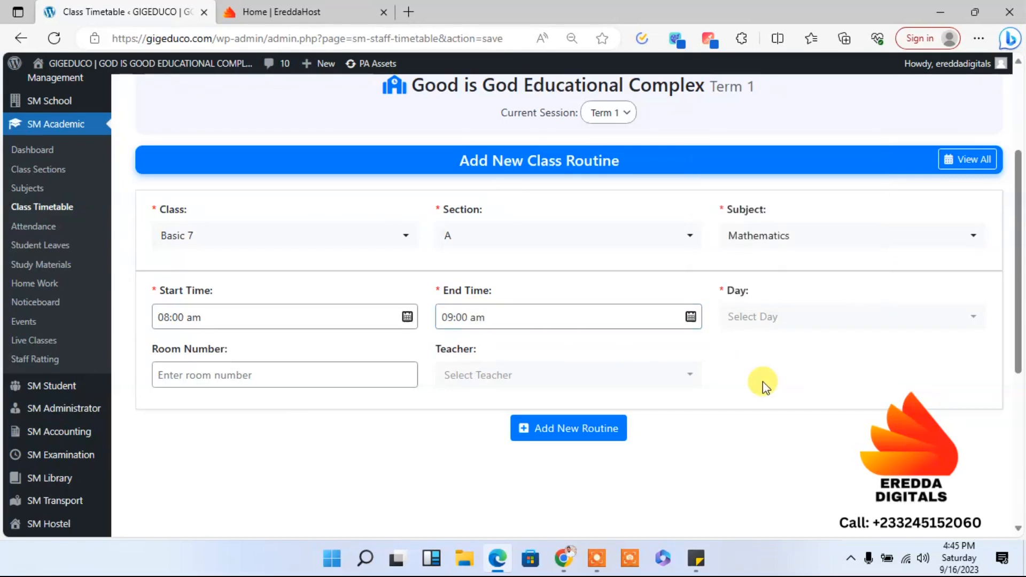
- Enter Room 1 as the Mathematics routine's room number and check the list of available teachers
left_click(239, 375)
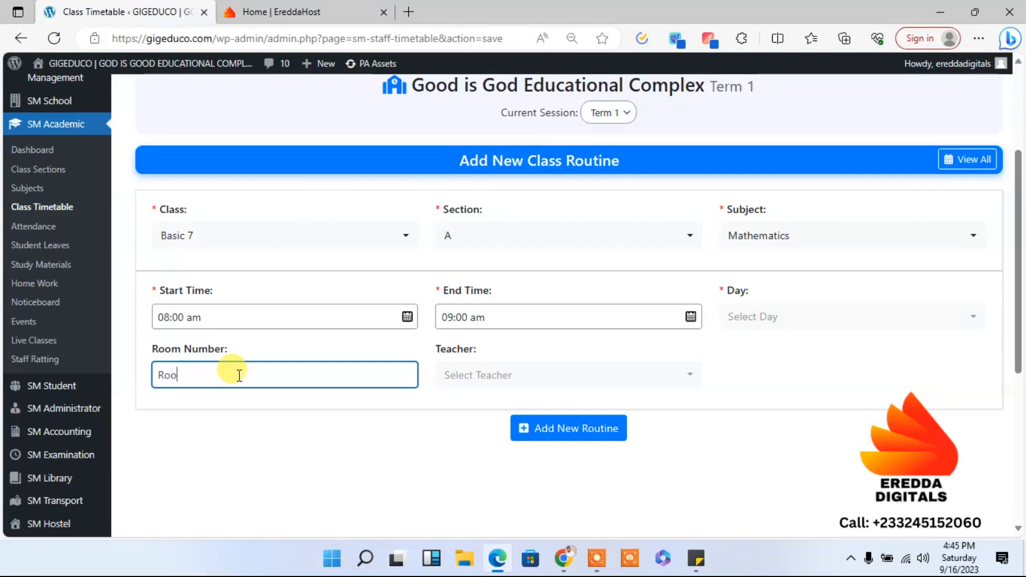
type("Room 1")
left_click(376, 448)
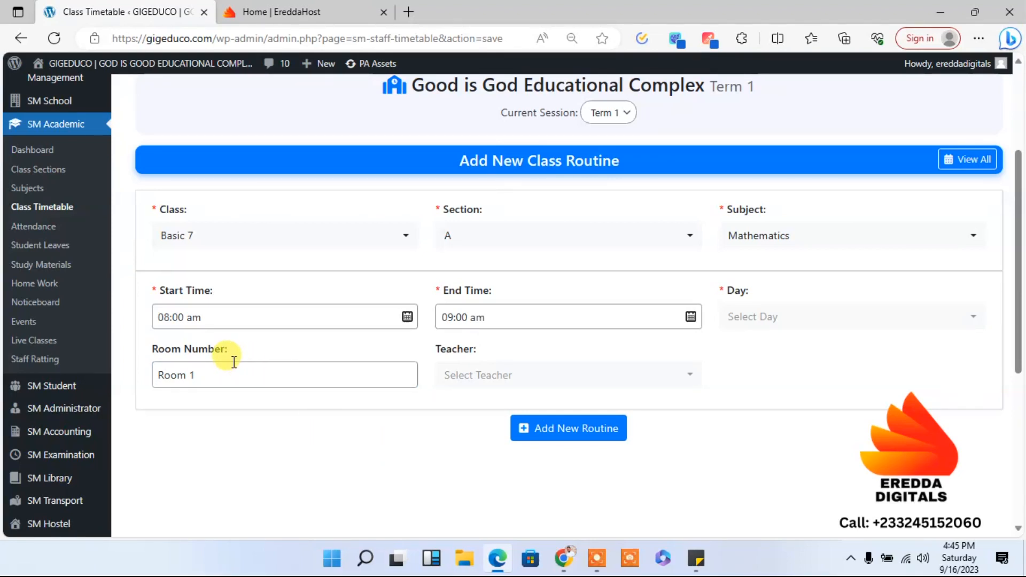
left_click(497, 372)
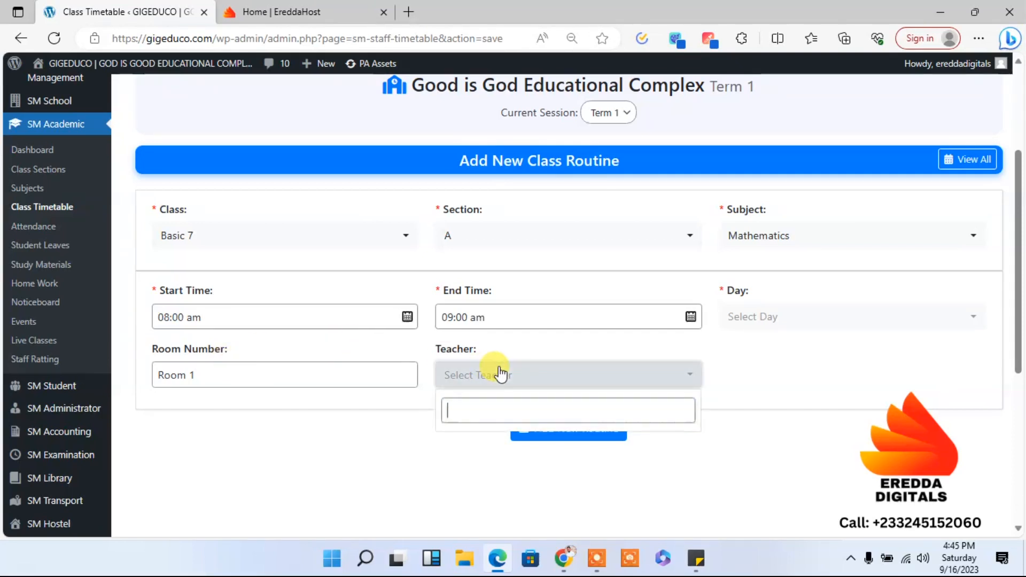
left_click(500, 372)
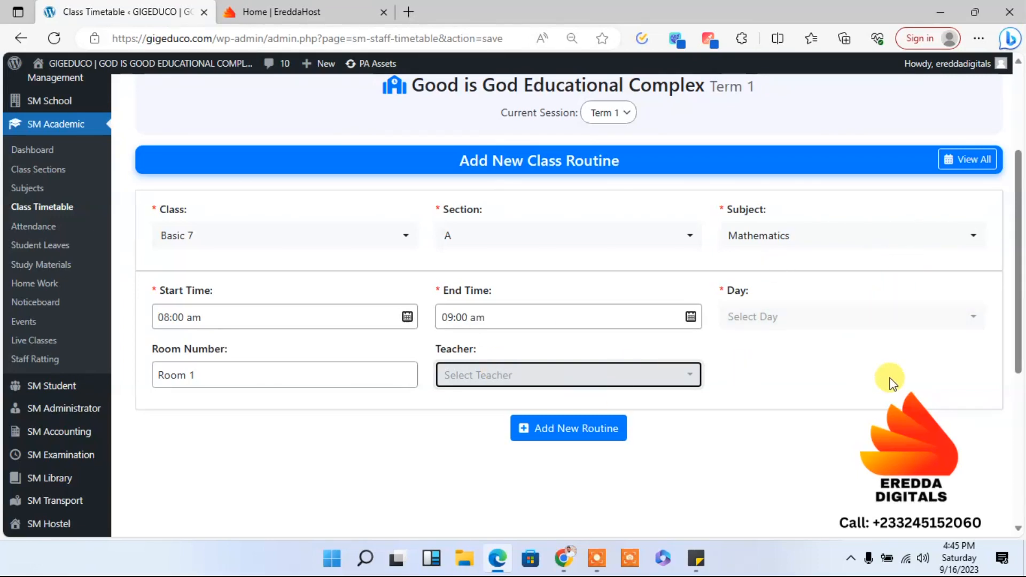
- Schedule the Mathematics routine for Monday through Friday, leaving out Saturday and Sunday
left_click(823, 329)
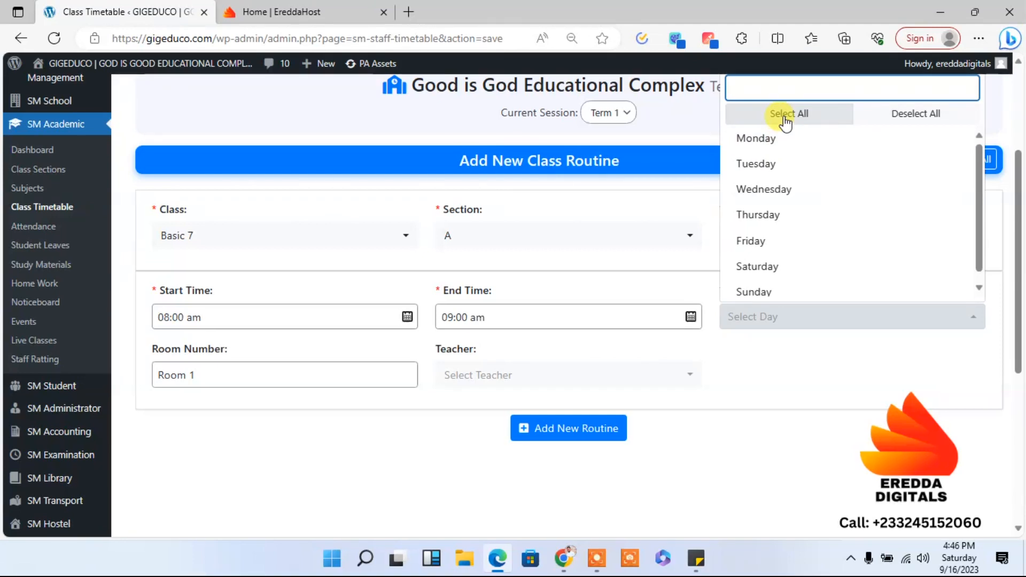
left_click(785, 121)
left_click(798, 294)
left_click(770, 269)
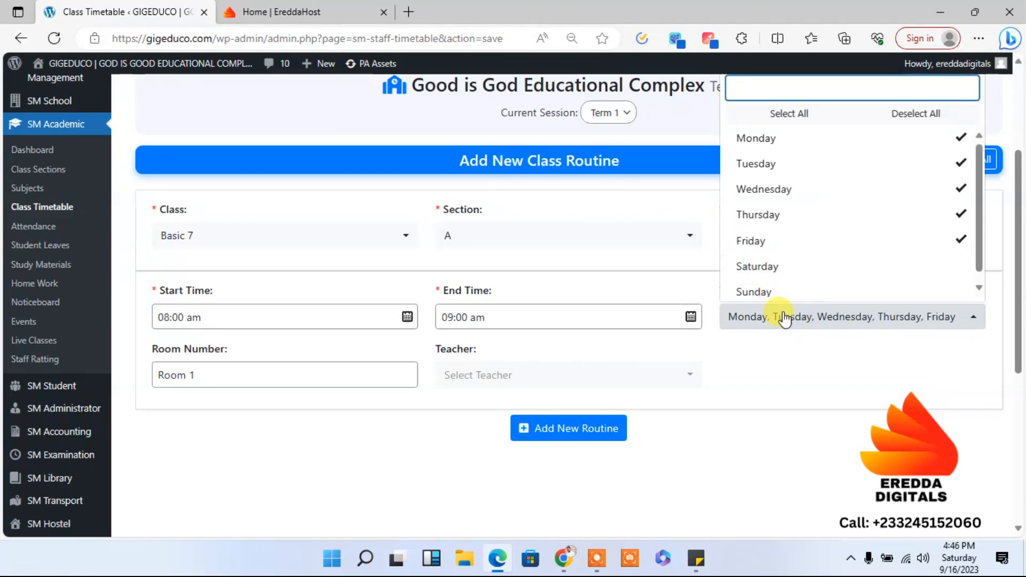
left_click(807, 378)
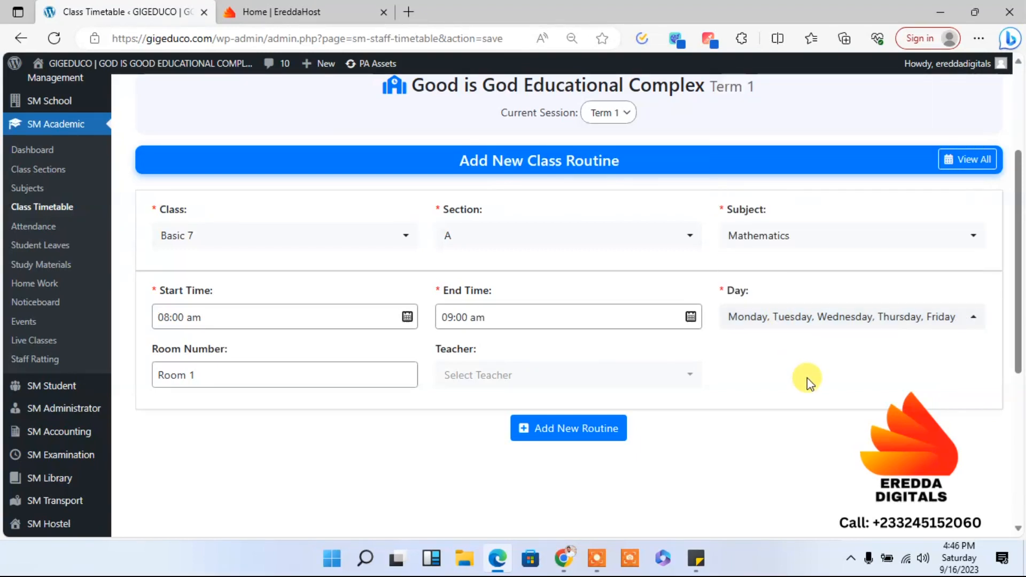
- Leave the teacher unassigned and add the Basic 7 Mathematics routine to the timetable
left_click(583, 384)
left_click(584, 380)
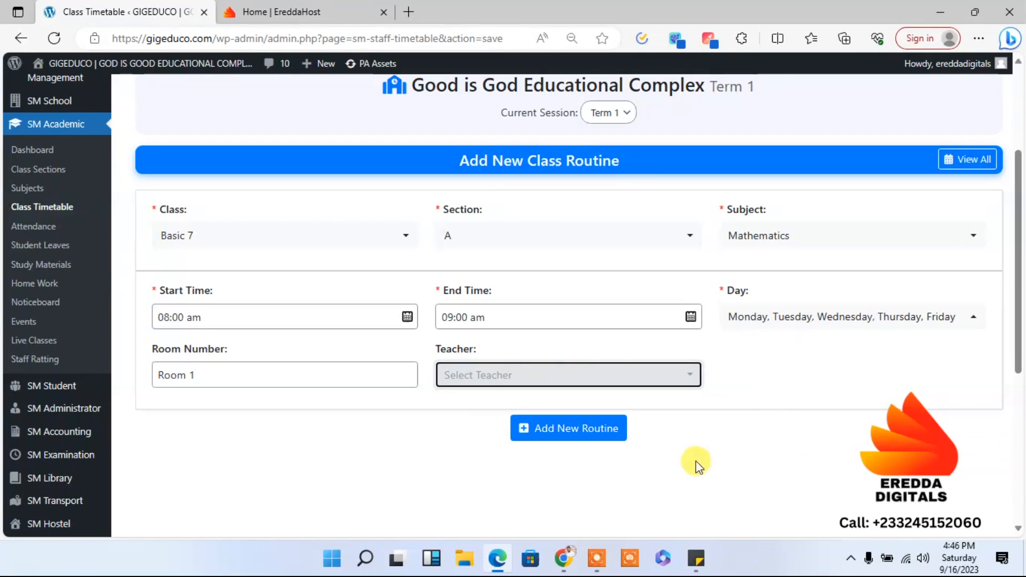
left_click(569, 431)
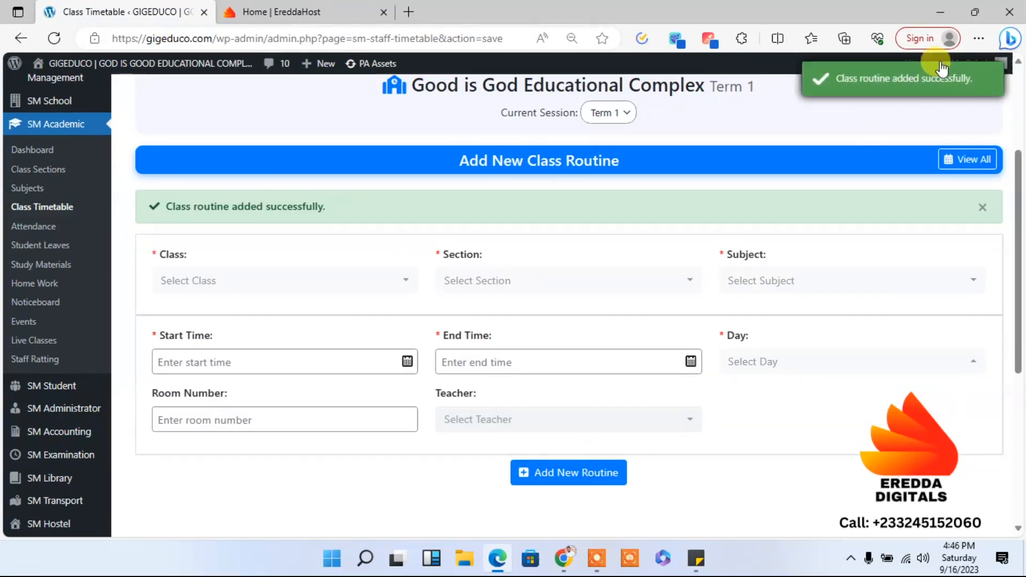
- Set up another routine for class Basic 7, section A, with the subject Science
left_click(236, 283)
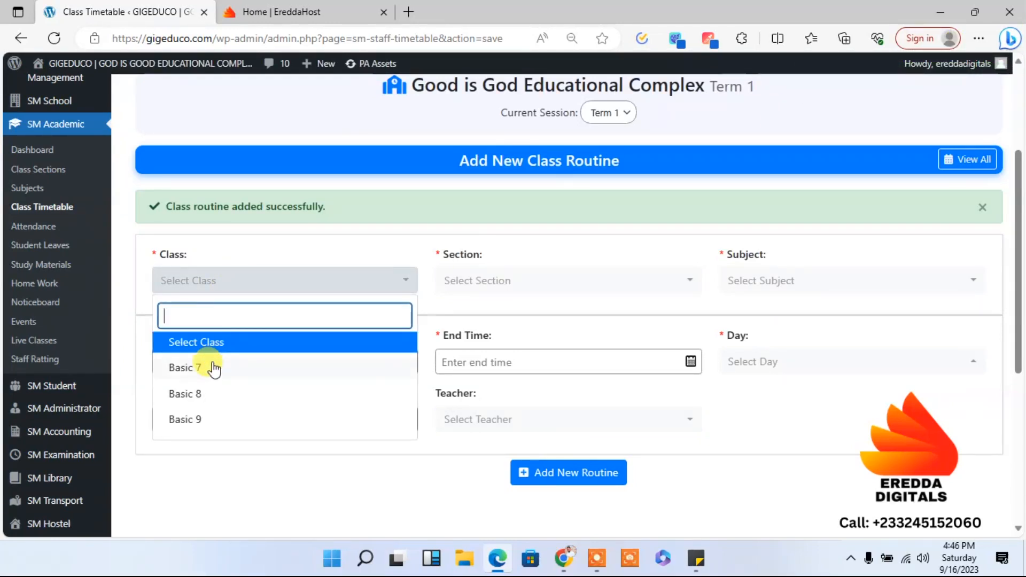
left_click(210, 365)
left_click(499, 282)
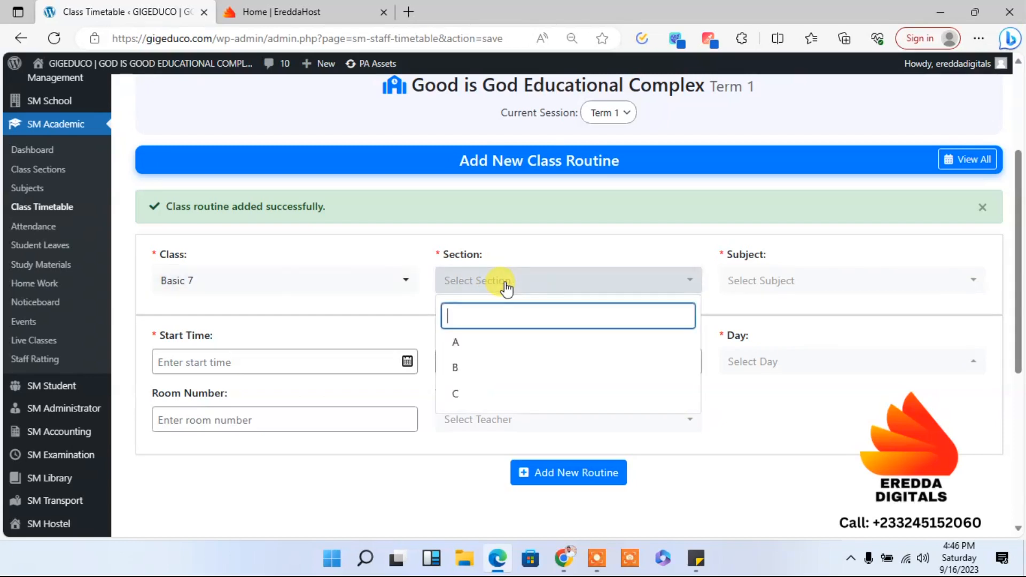
left_click(480, 344)
left_click(775, 279)
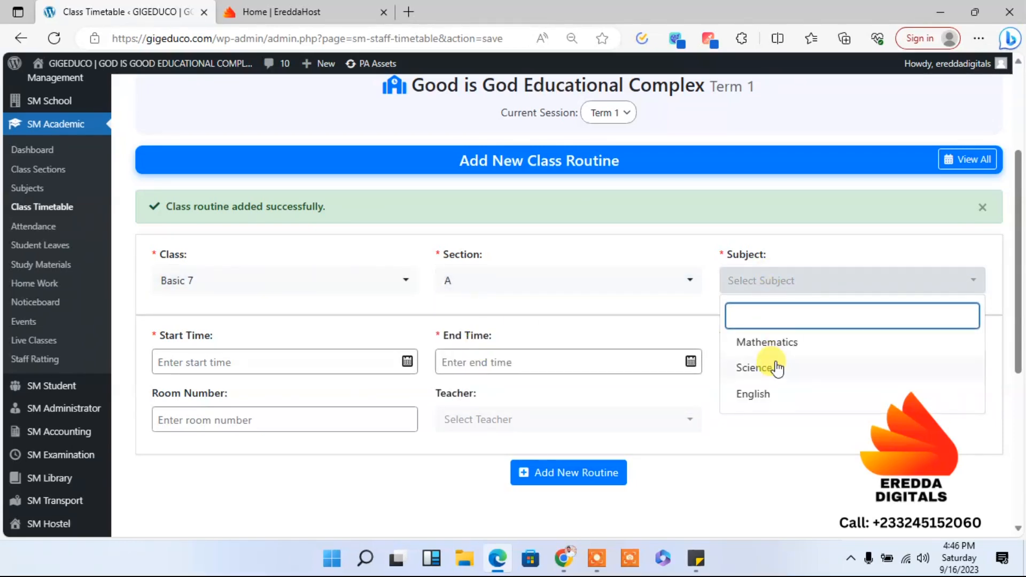
left_click(772, 365)
- Set the Science routine's start time to 09:00 am and its end time to 10:00 am
left_click(268, 371)
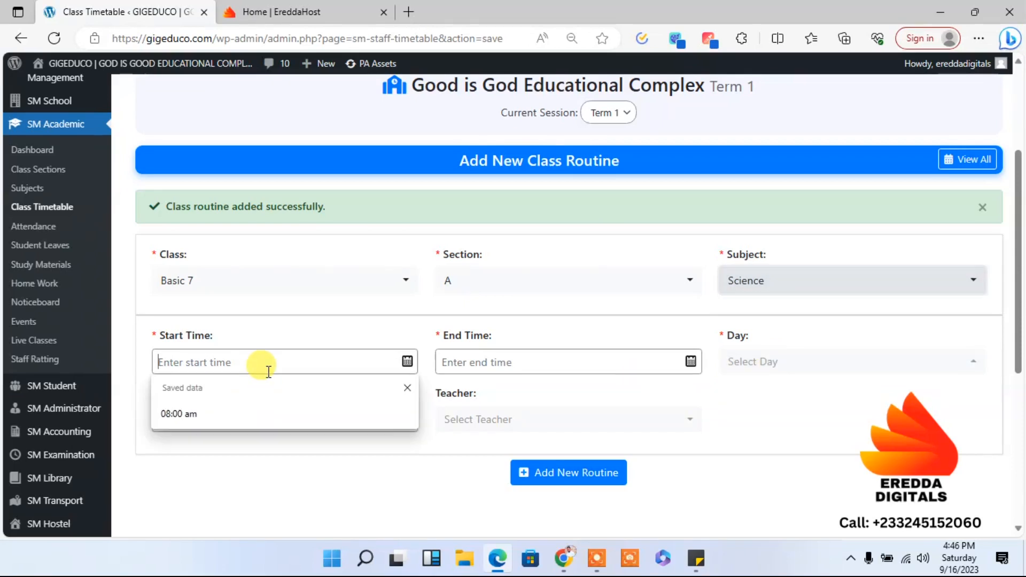
left_click(228, 414)
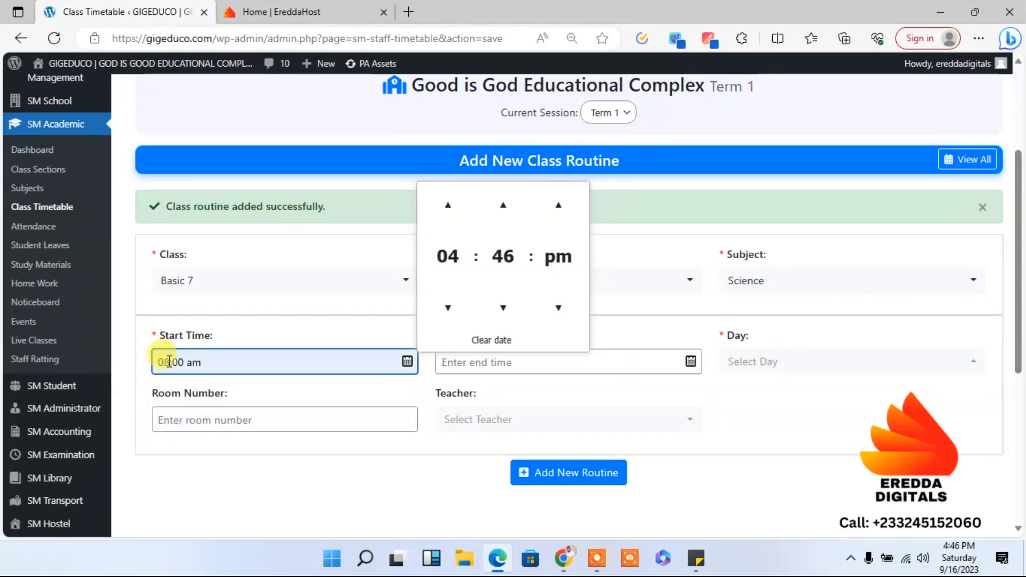
key("BackSpace")
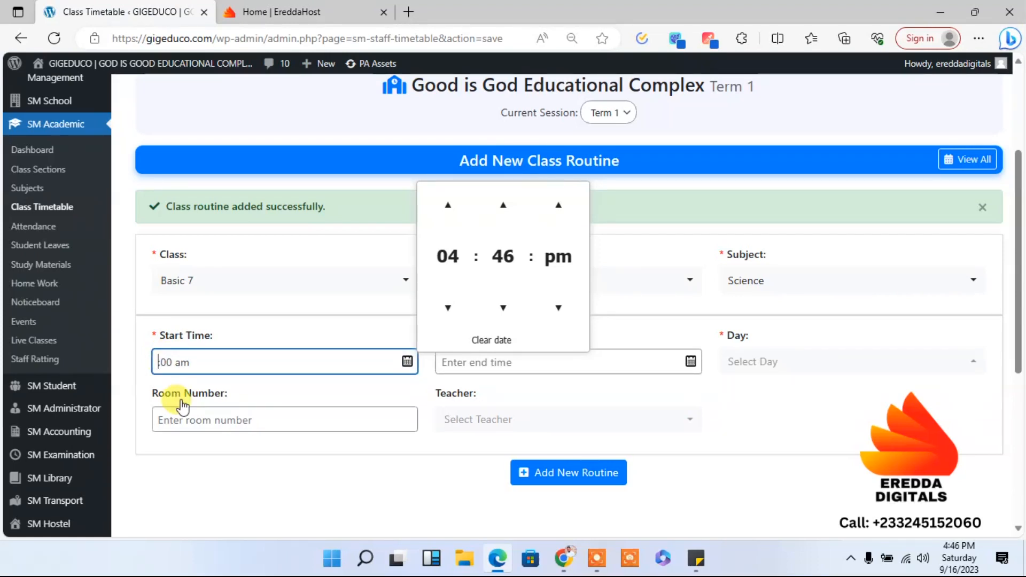
type("09")
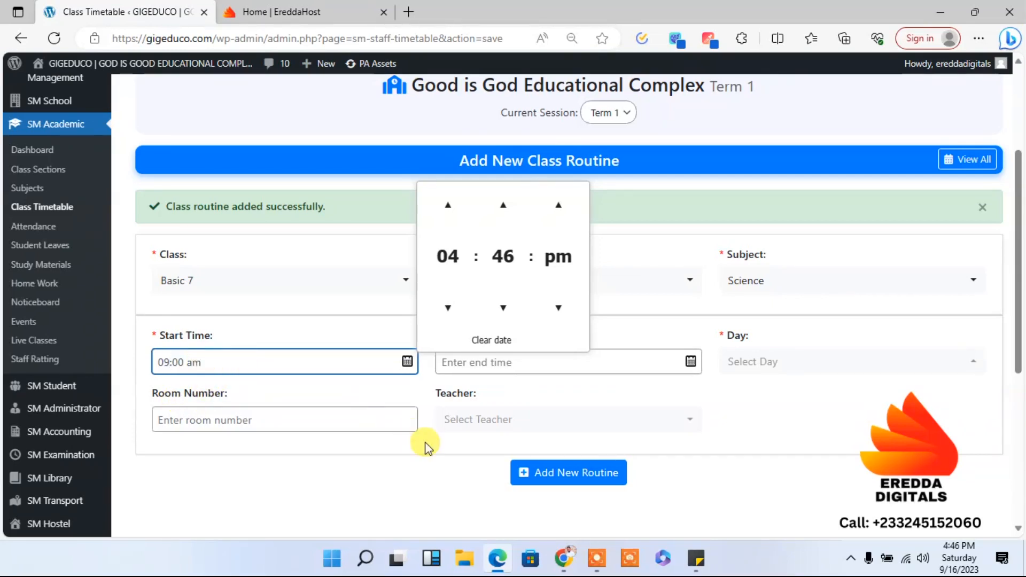
left_click(478, 364)
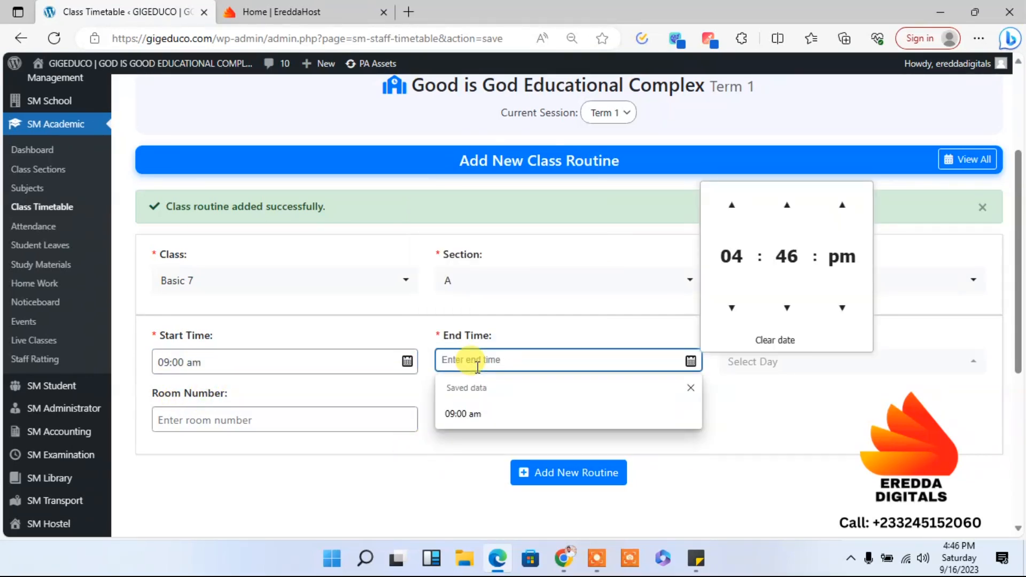
left_click(463, 413)
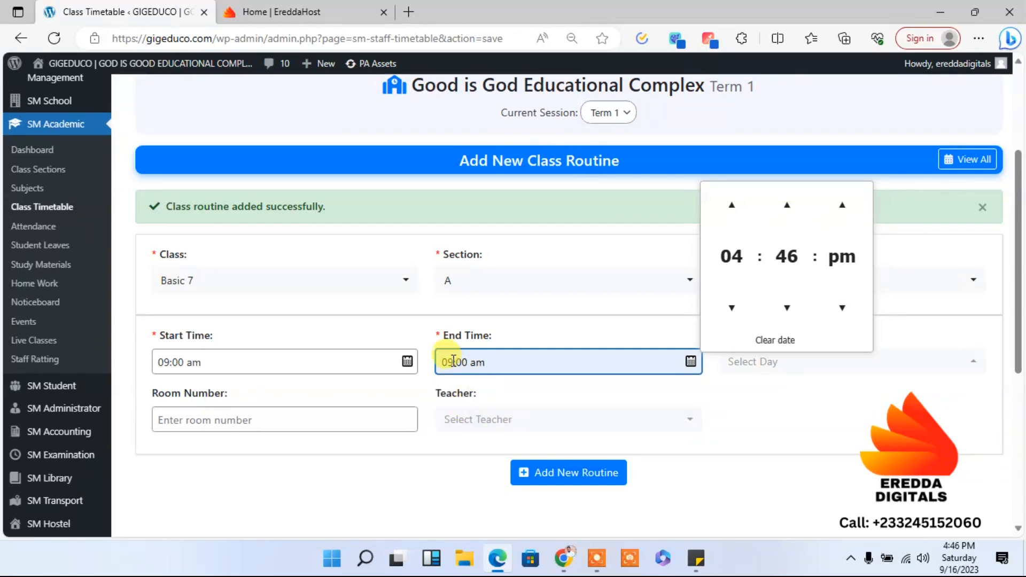
left_click(453, 362)
key("BackSpace")
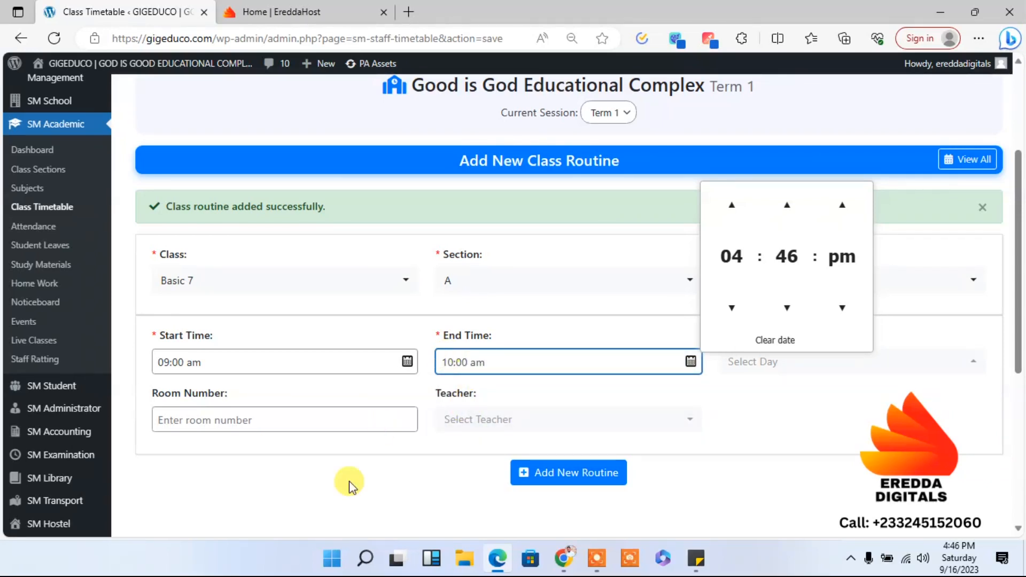
- Enter Room 2 as the room number of the Science routine
left_click(272, 422)
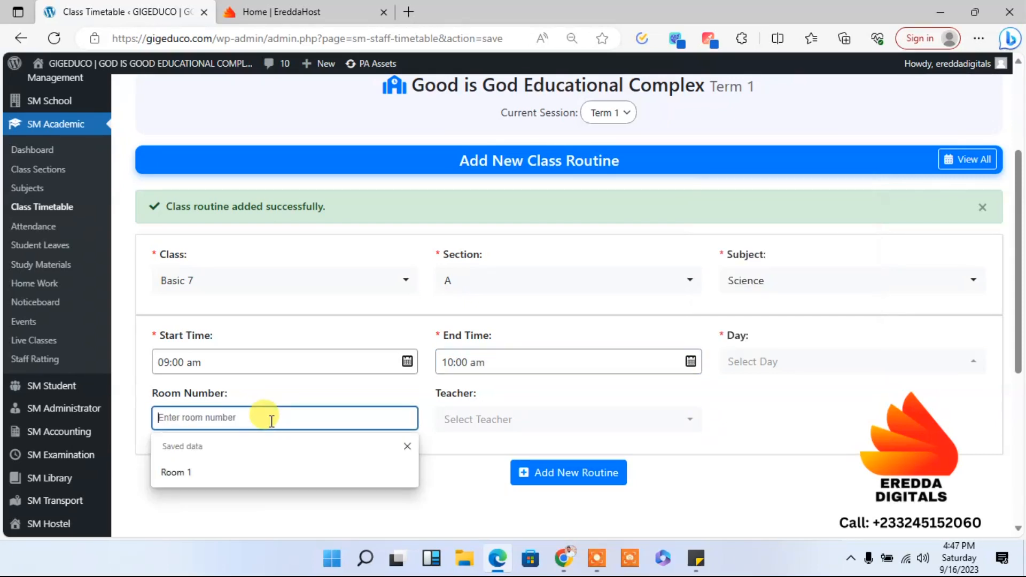
left_click(264, 460)
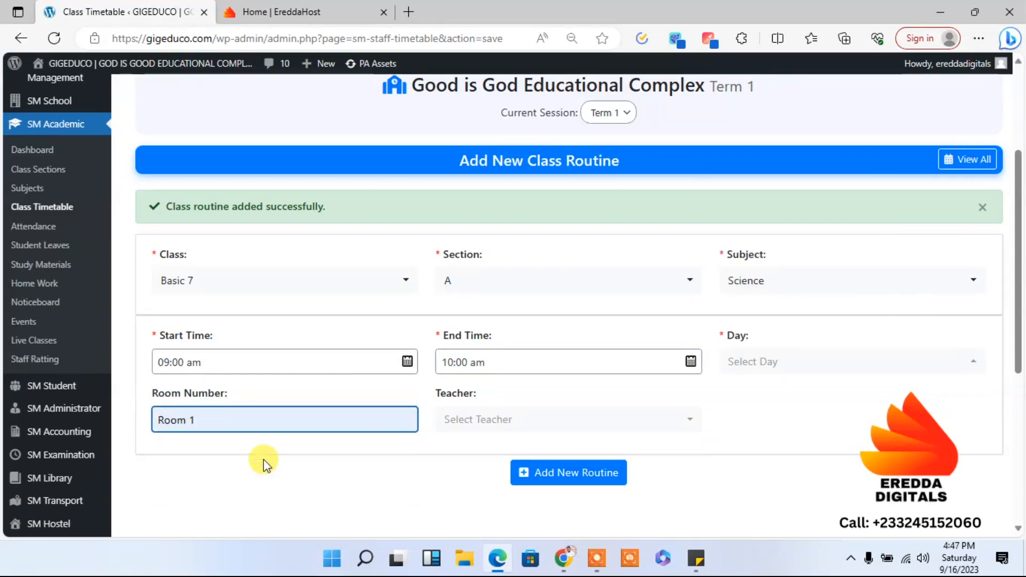
key("BackSpace")
type("2")
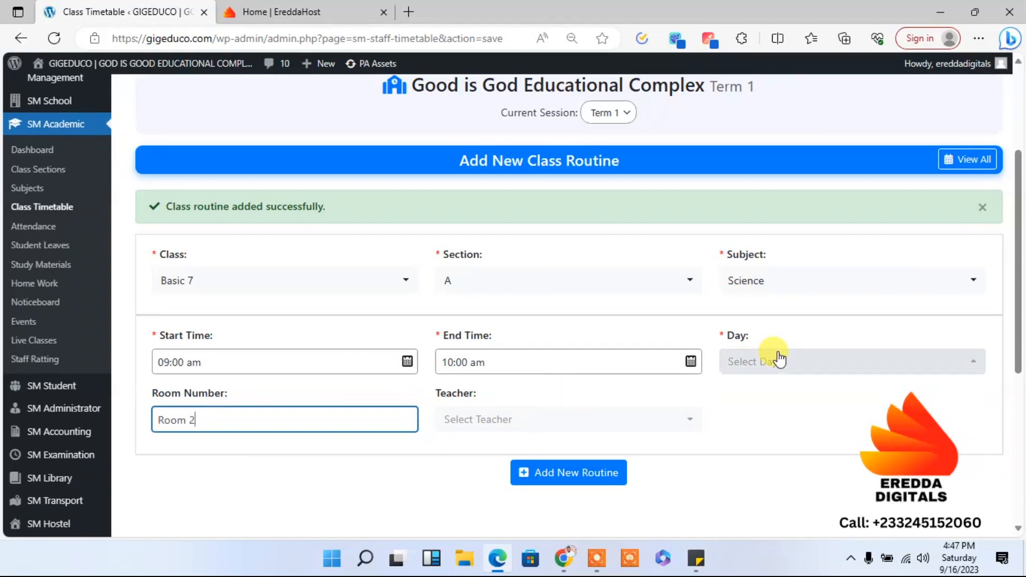
- Keep Science as the subject, schedule the routine for Monday through Friday, and add it to the timetable
left_click(753, 289)
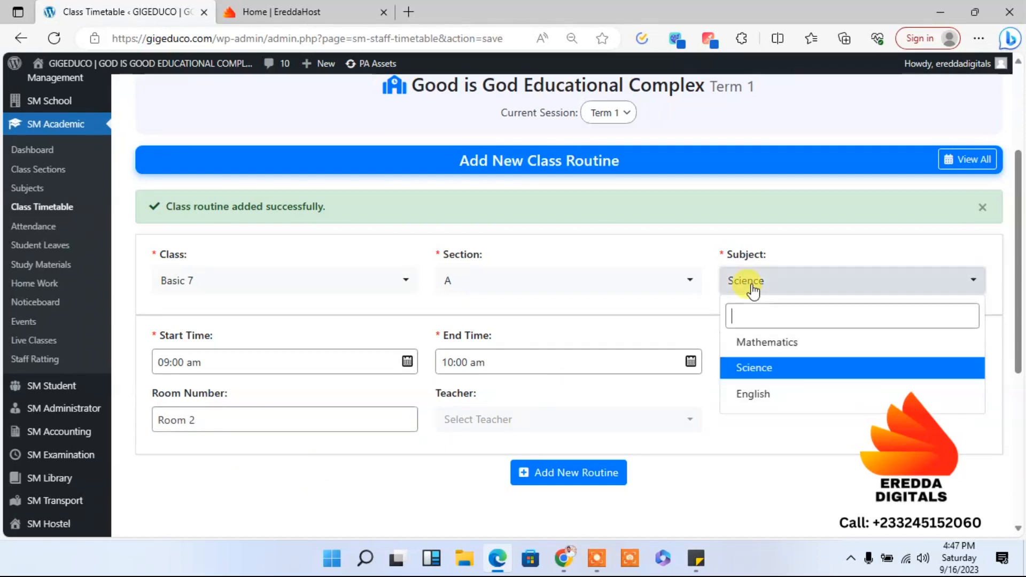
left_click(768, 366)
left_click(788, 376)
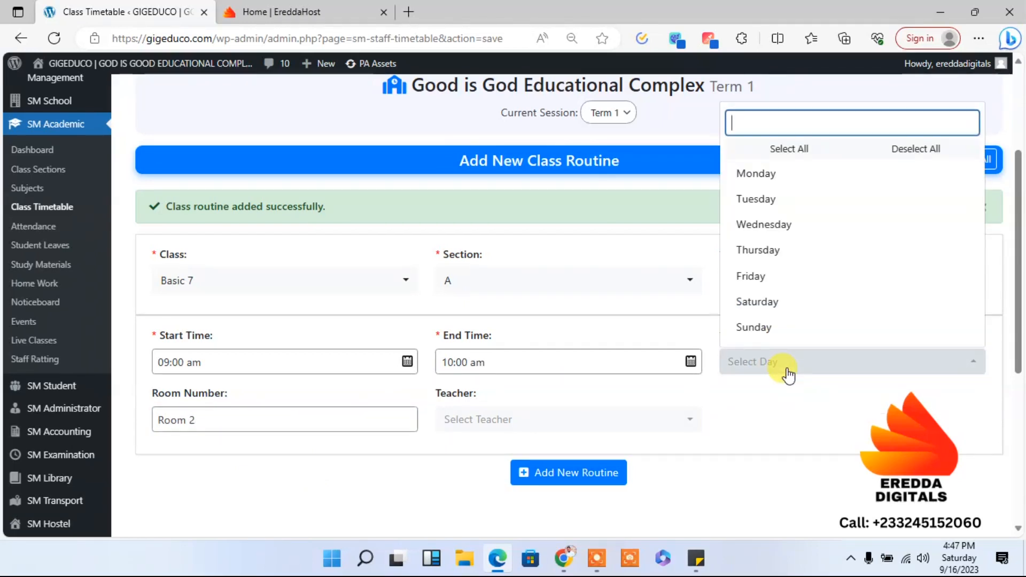
left_click(763, 153)
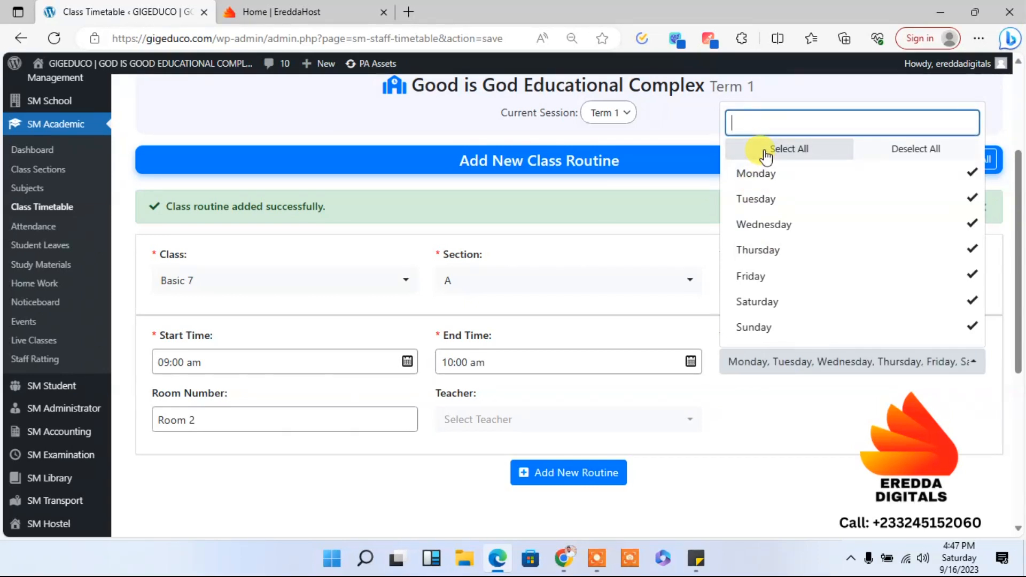
left_click(772, 329)
left_click(758, 301)
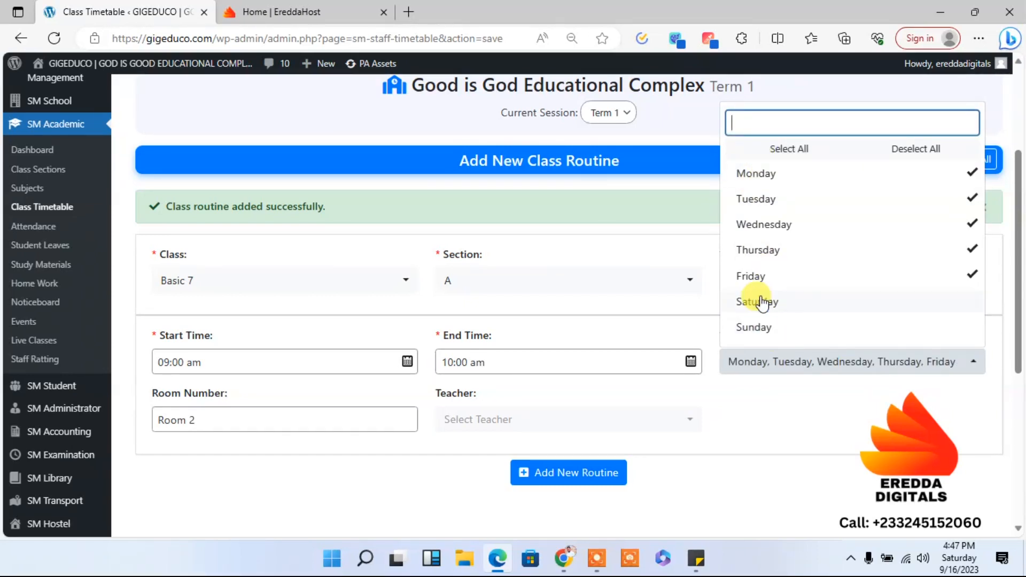
left_click(786, 447)
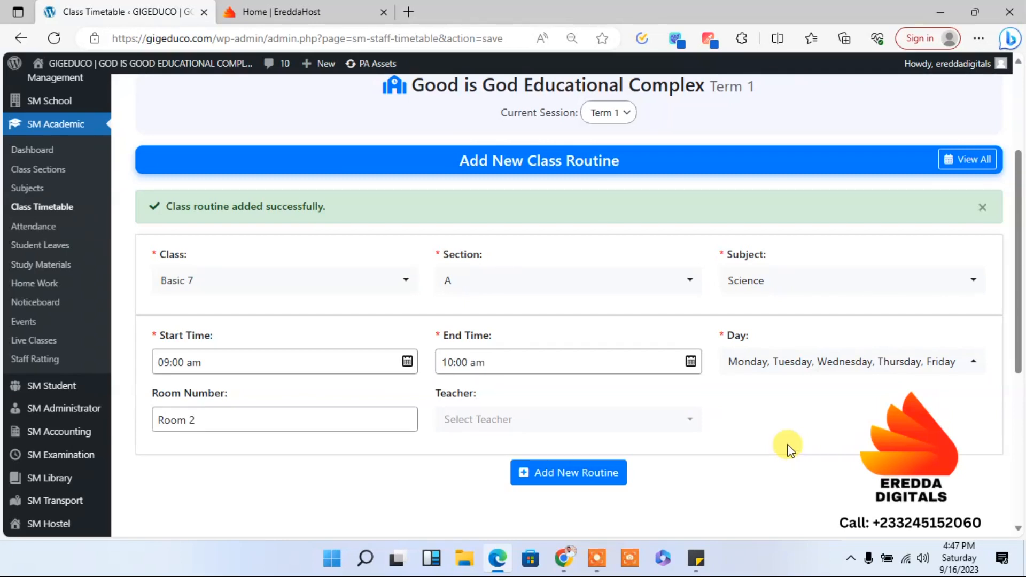
left_click(797, 367)
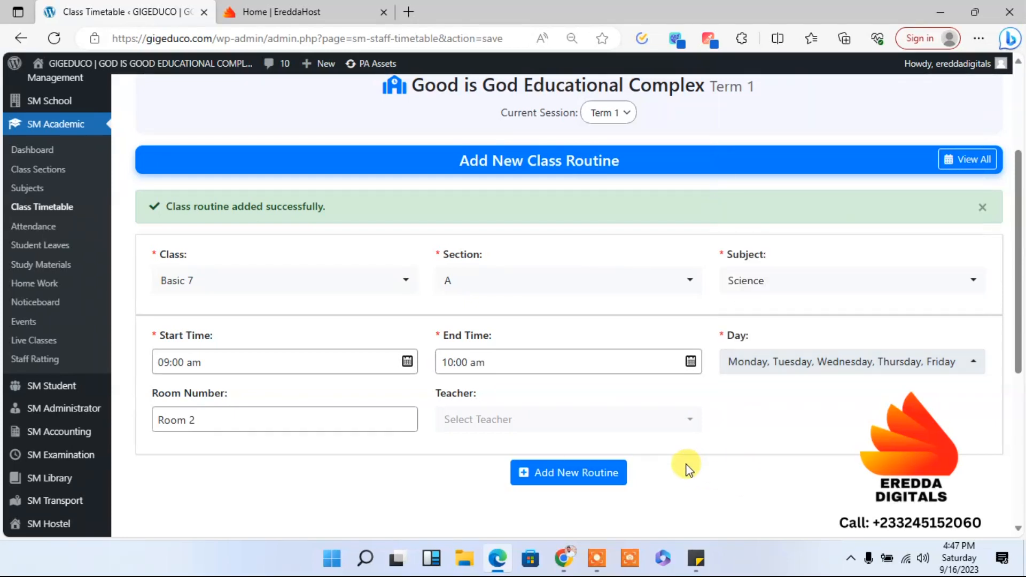
left_click(687, 464)
left_click(574, 473)
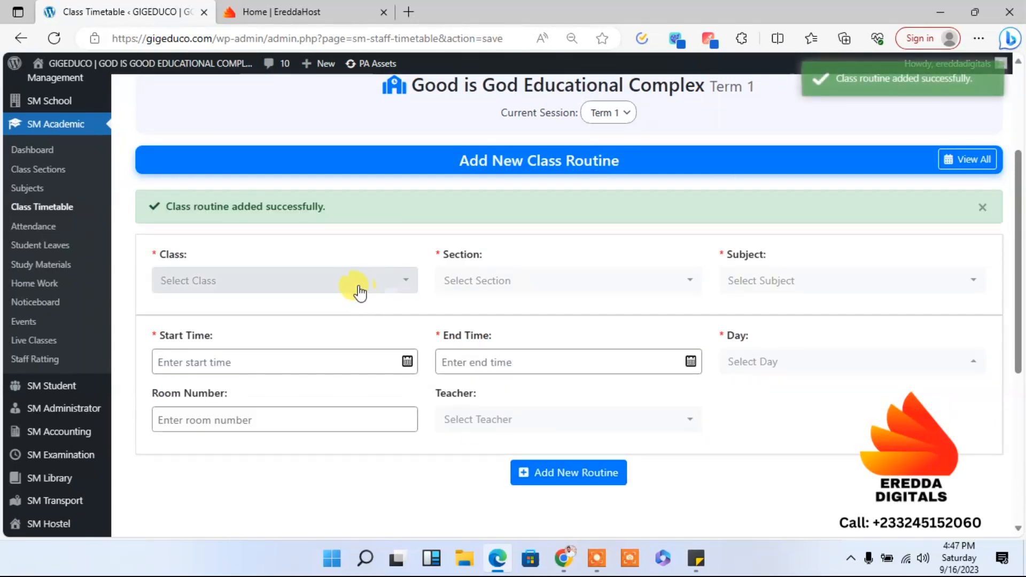
- Set up another routine for class Basic 7, section A, with the subject English
left_click(342, 295)
left_click(314, 366)
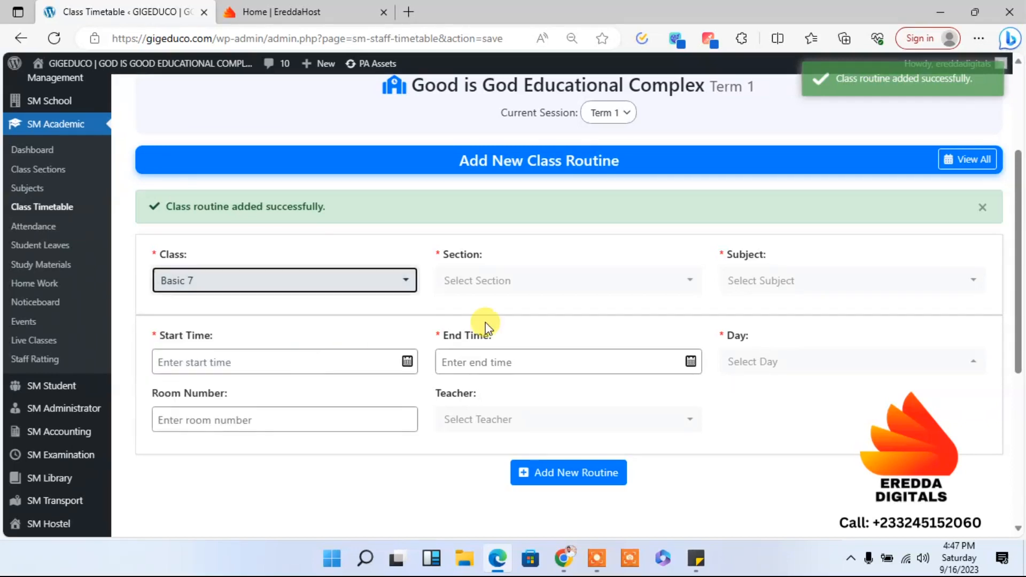
left_click(541, 294)
left_click(497, 346)
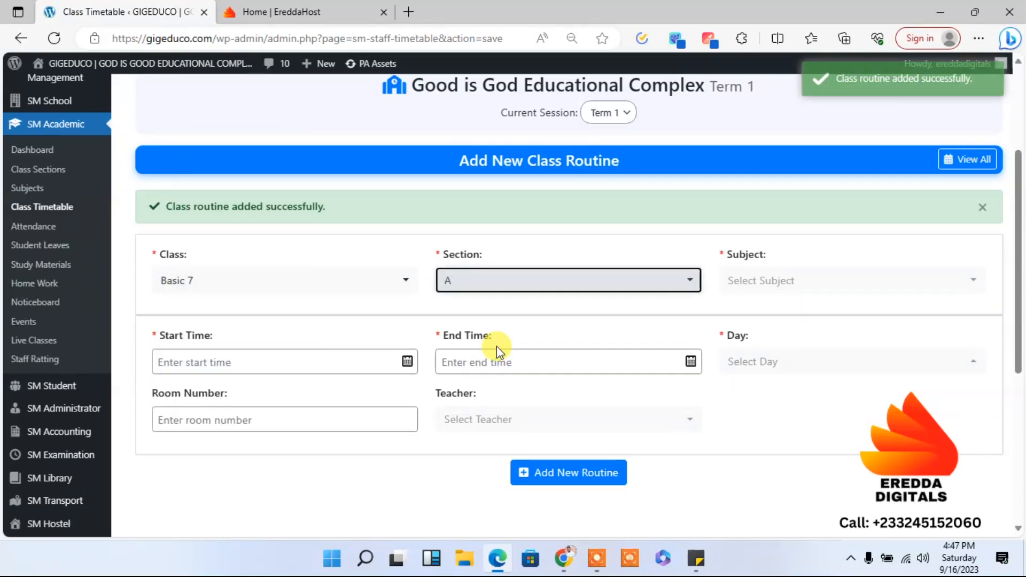
left_click(731, 292)
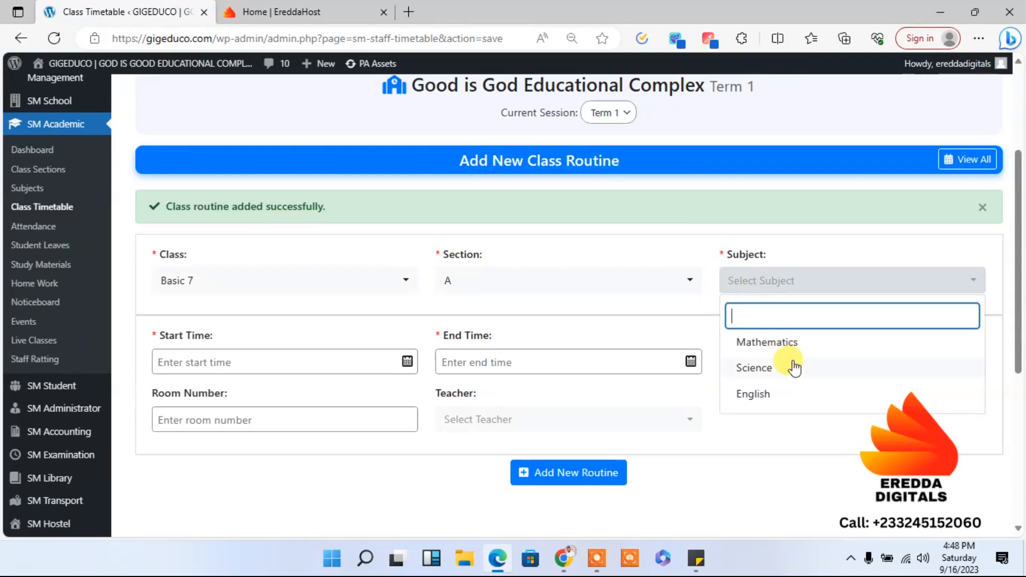
left_click(753, 394)
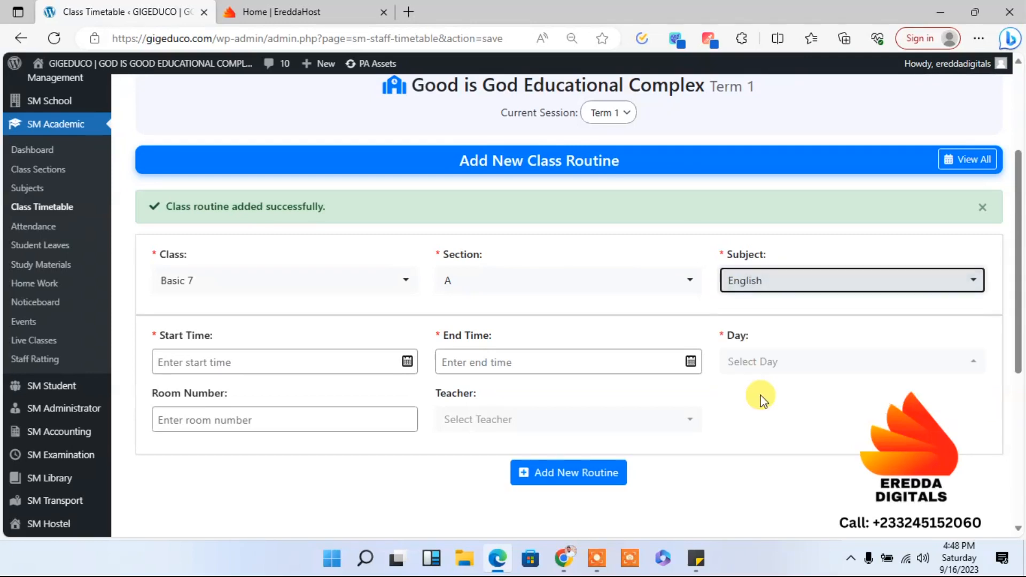
- Set the English routine's start time to 11:00am and its end time to 12:00 pm
left_click(258, 364)
type("11:00")
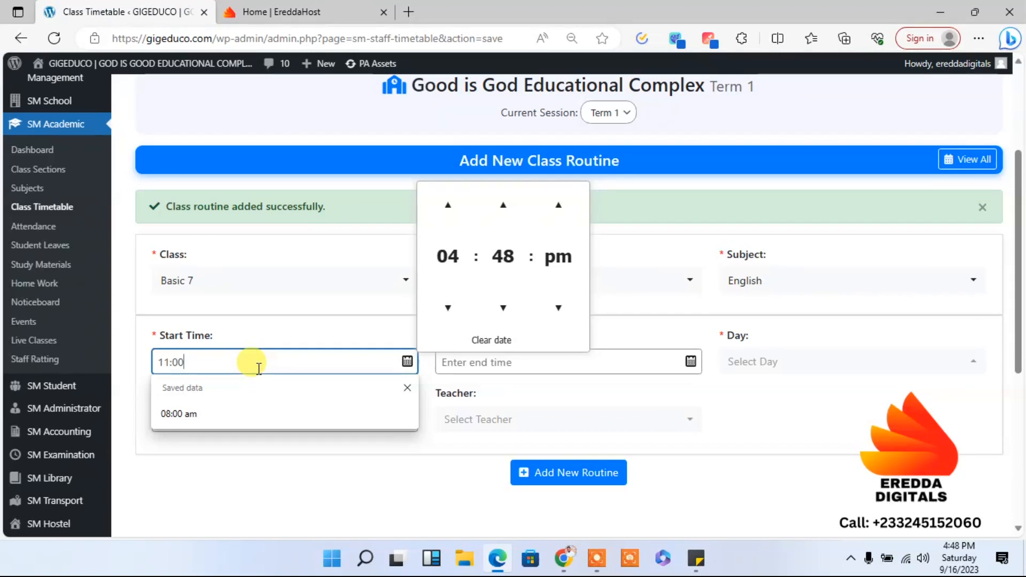
left_click(423, 490)
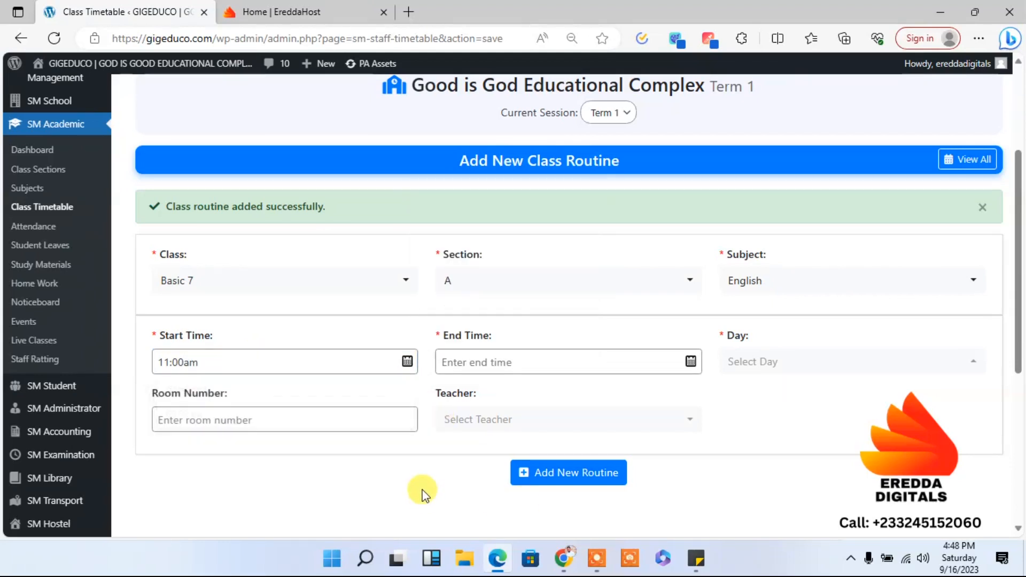
left_click(448, 360)
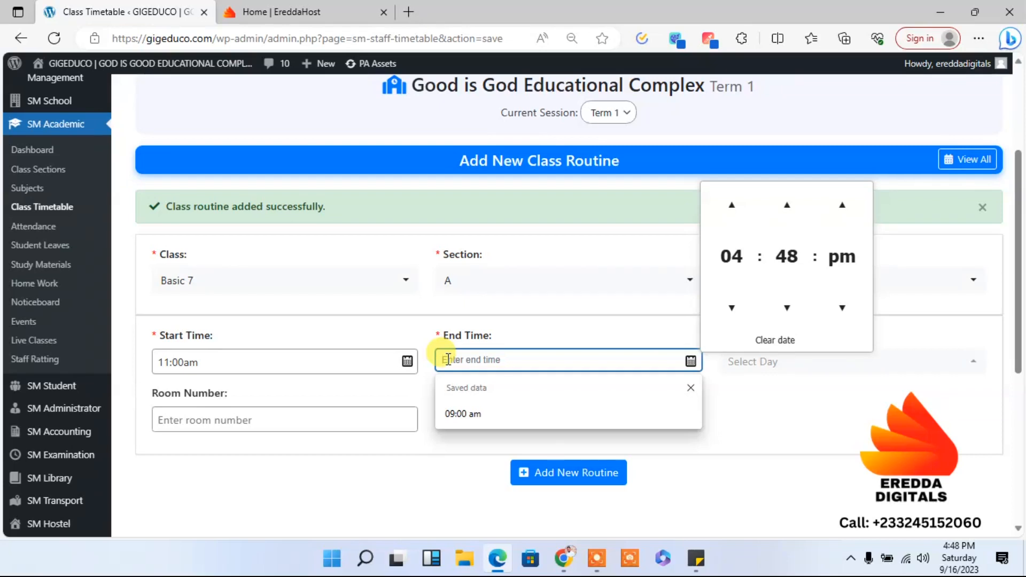
type("12:00")
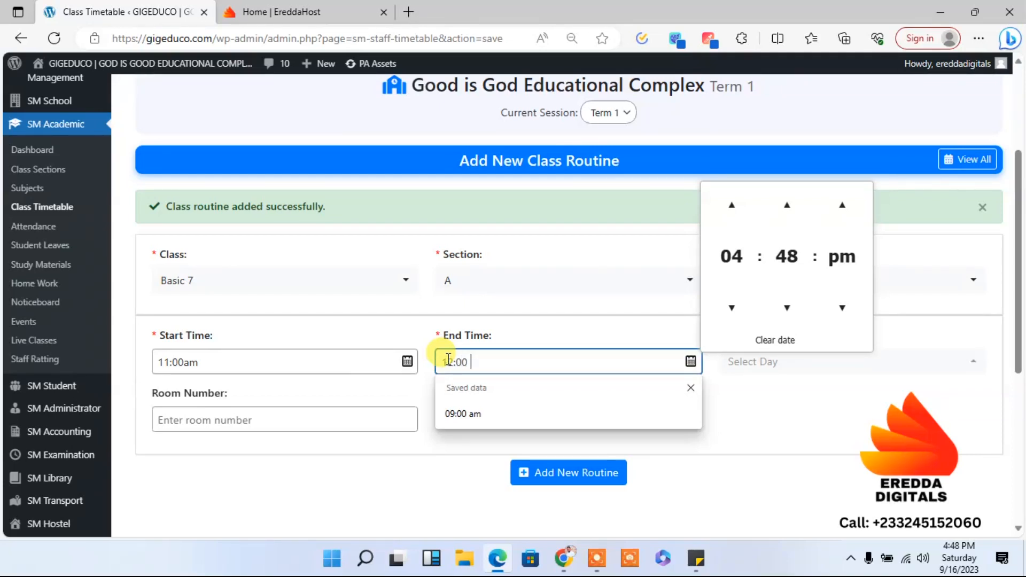
type(" pm")
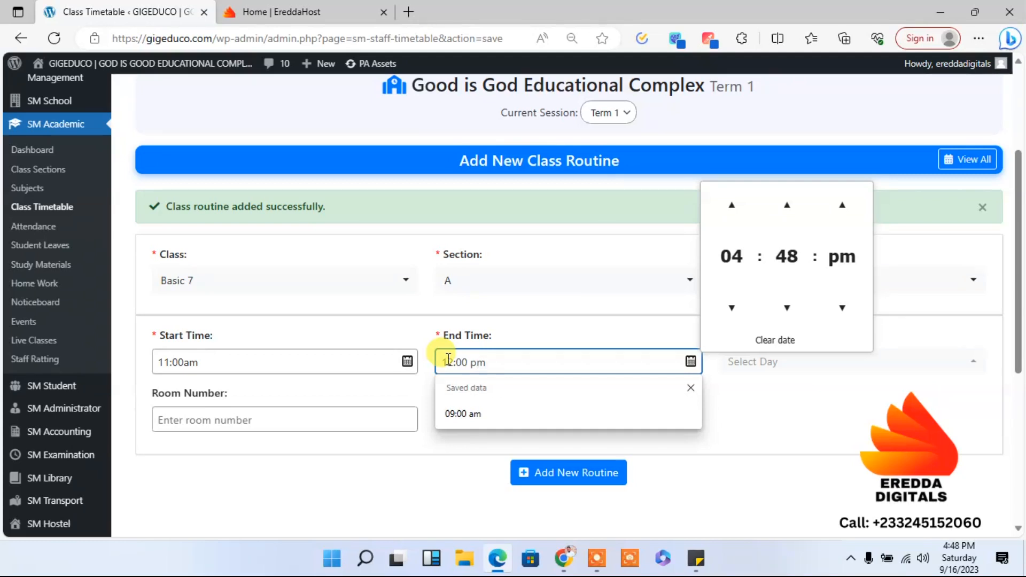
left_click(453, 507)
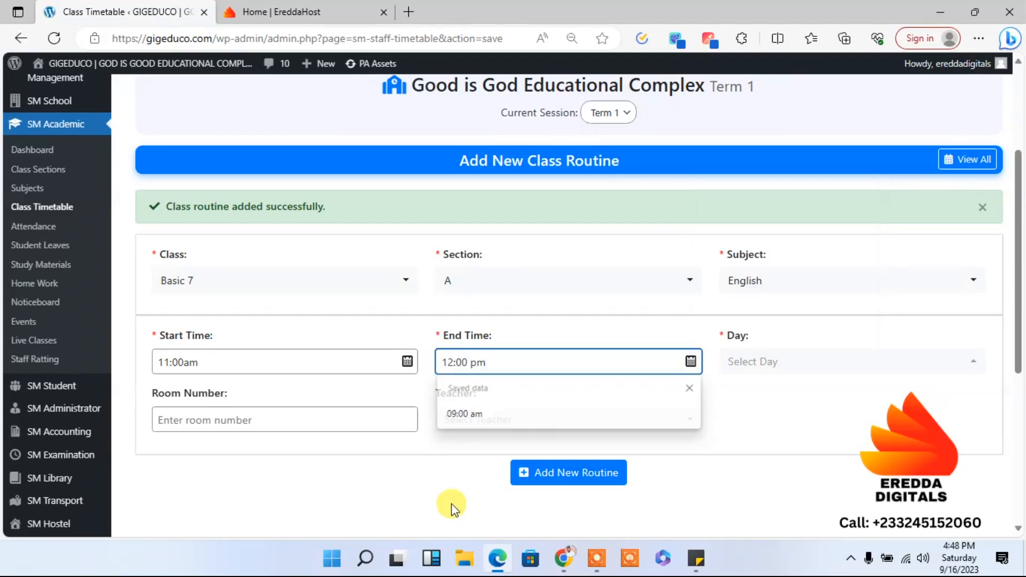
- Enter Room 3 as the room number of the English routine
left_click(308, 419)
left_click(291, 473)
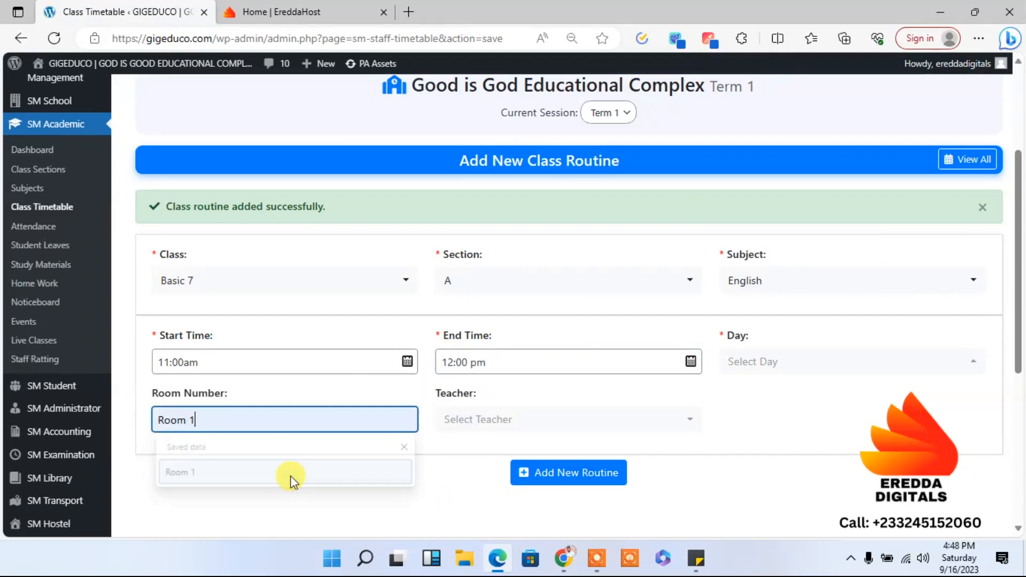
key("BackSpace")
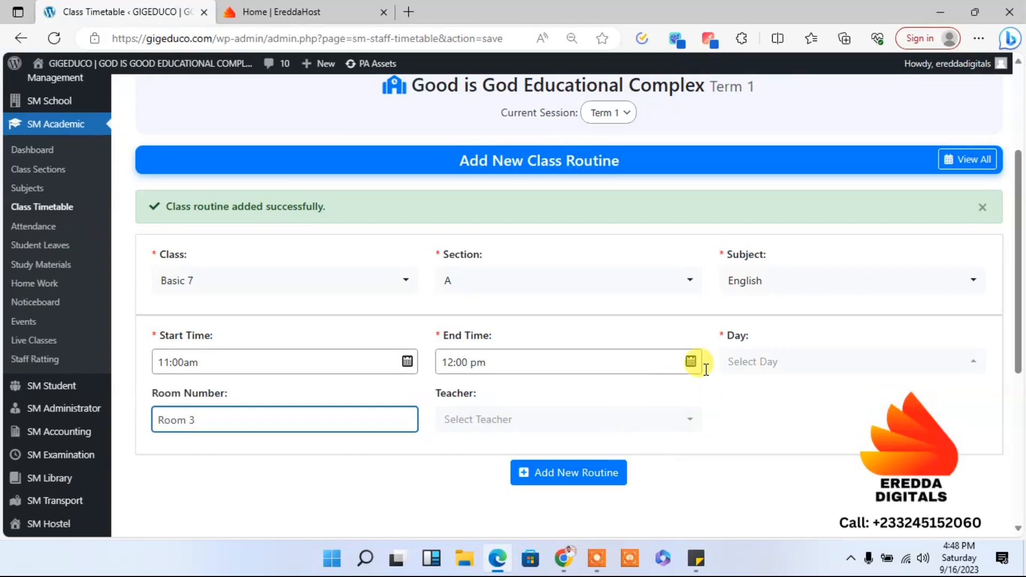
- Schedule the English routine for Monday, Wednesday, Thursday and Friday, and add it to the timetable
left_click(769, 368)
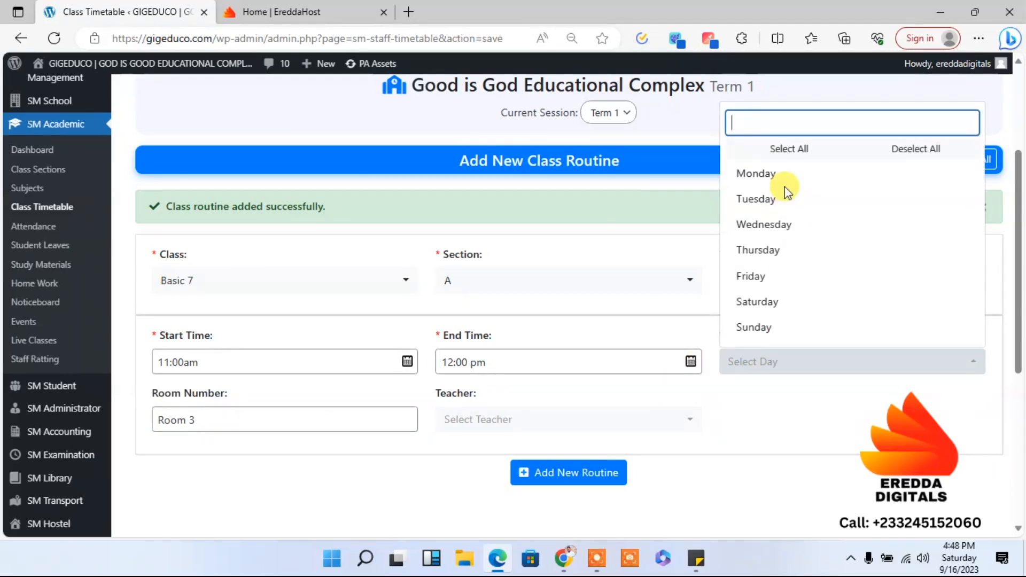
left_click(756, 173)
left_click(772, 229)
left_click(764, 255)
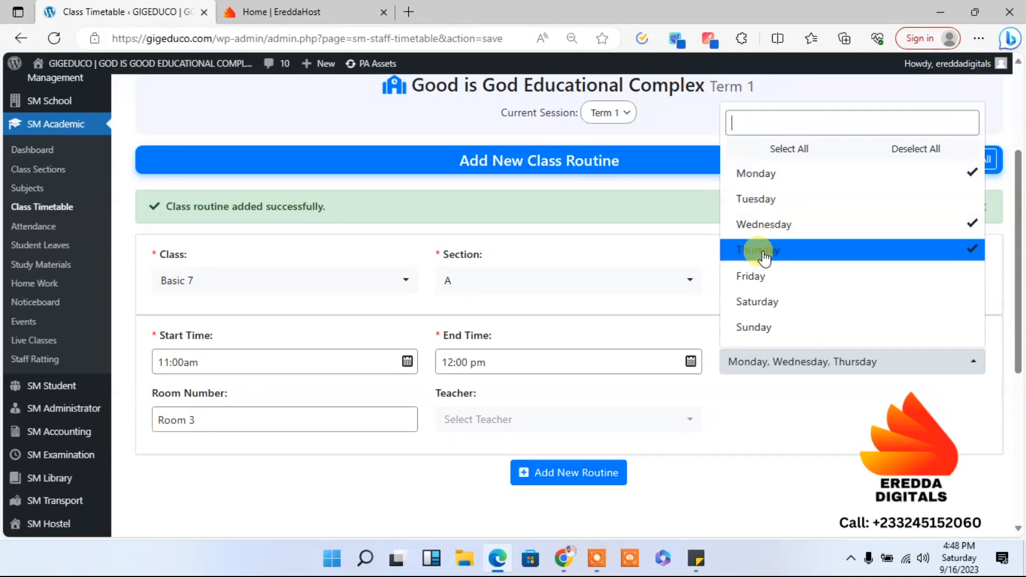
left_click(754, 274)
left_click(600, 477)
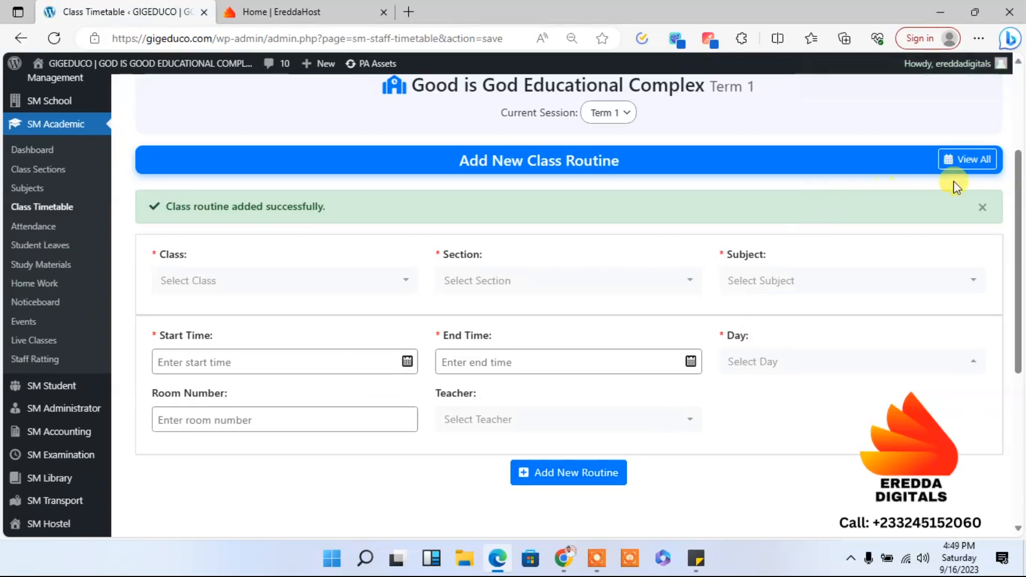
- View all class timetables and check the actions available for the Basic 7 entry
left_click(976, 161)
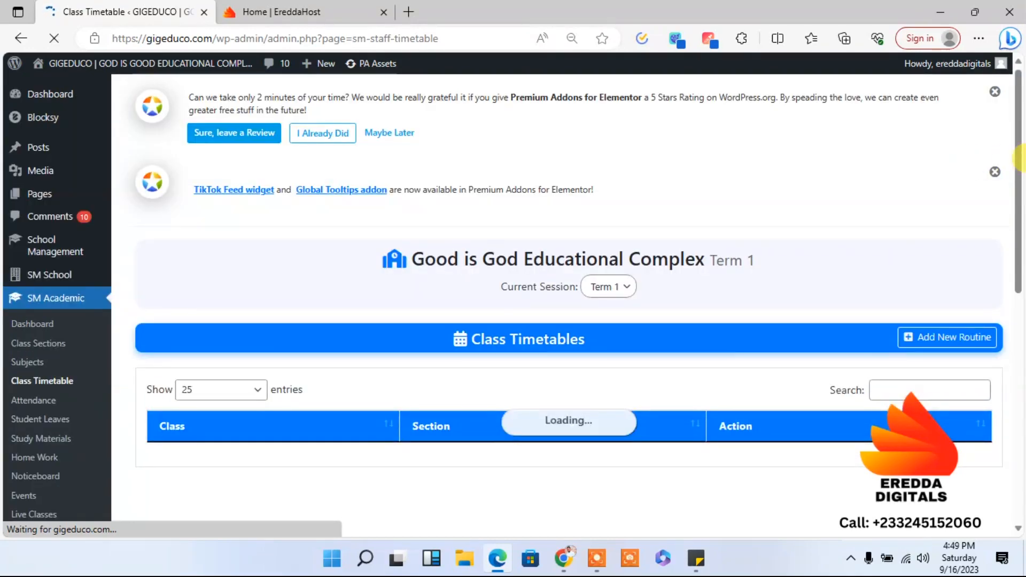
scroll(944, 233, "down", 3)
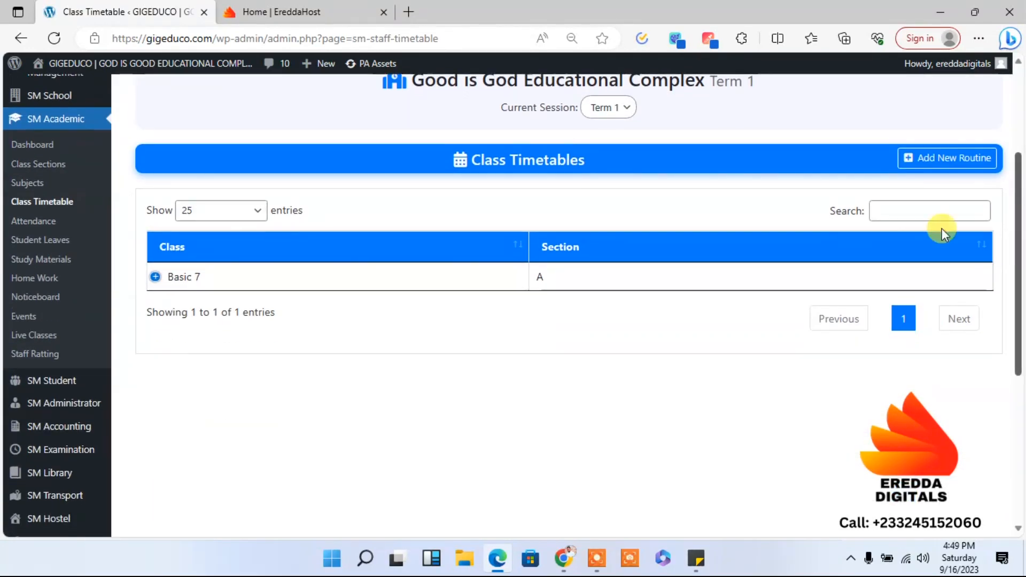
left_click(196, 279)
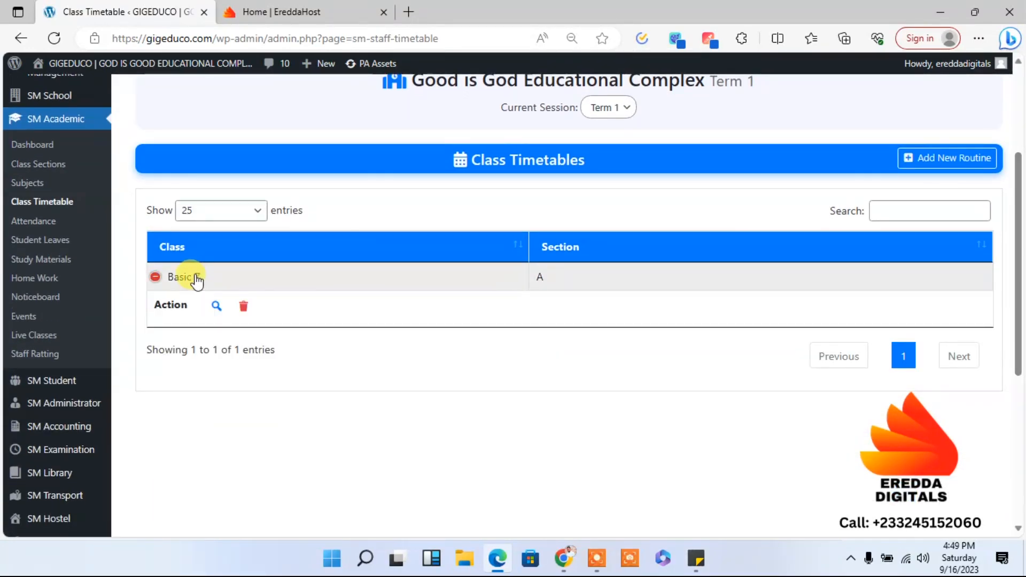
left_click(188, 283)
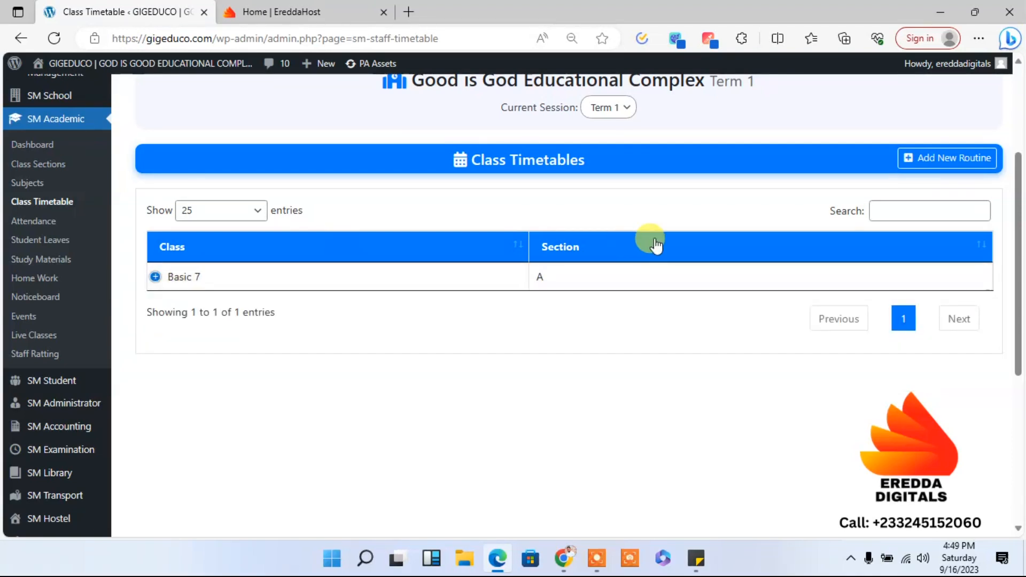
- Open the academic Attendance page and look over its class, section and month options
left_click_drag(1019, 217, 1012, 179)
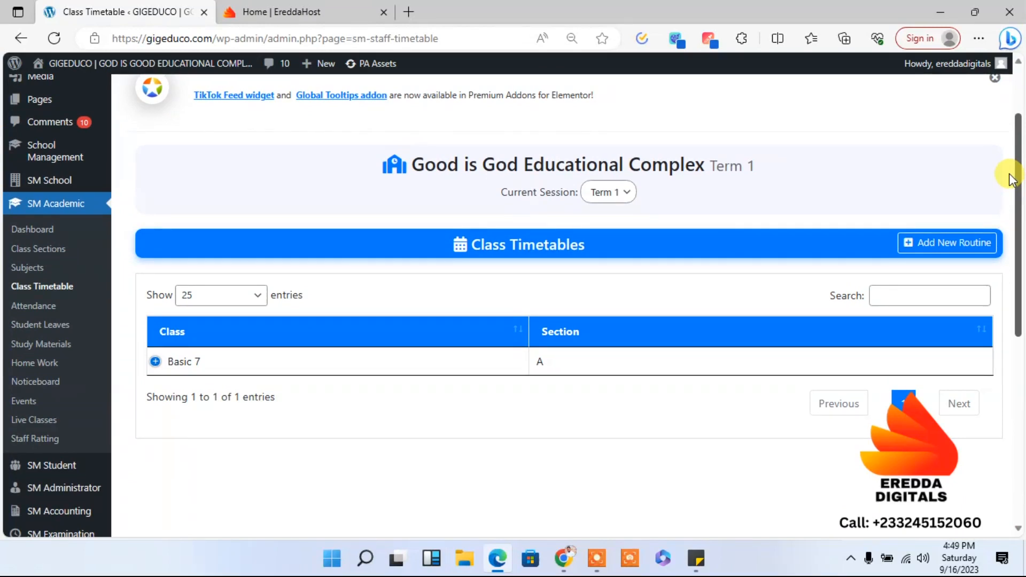
left_click(50, 289)
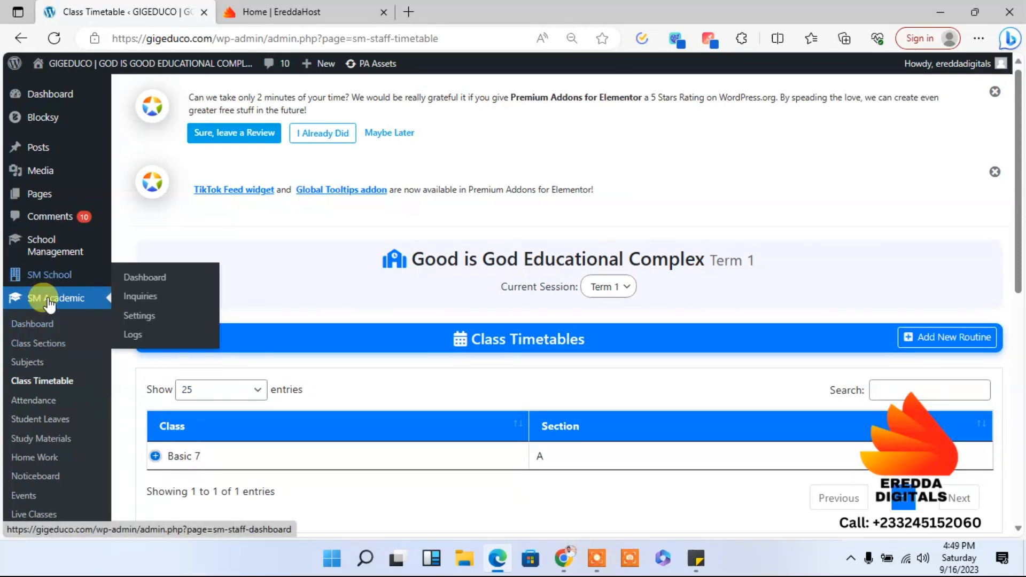
left_click(42, 404)
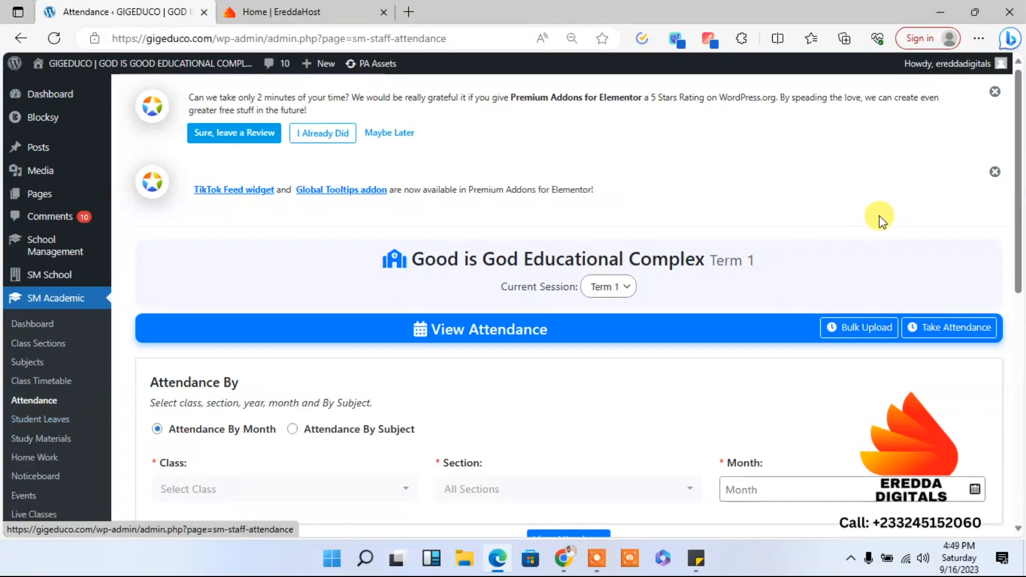
scroll(1020, 110, "down", 3)
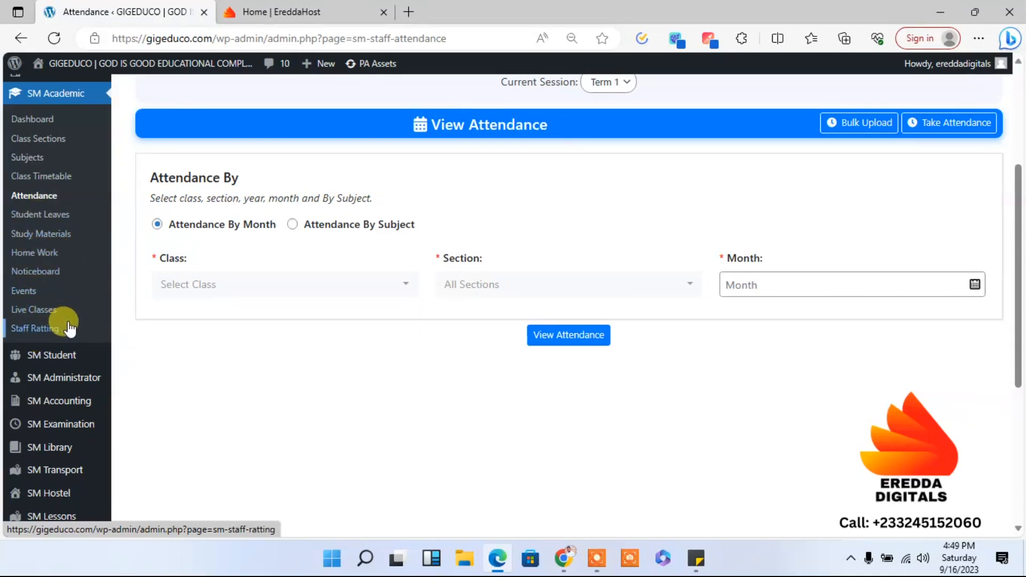
- Open the staff Roles page in the school management administrator section
left_click_drag(1020, 340, 1021, 381)
mouse_move(63, 263)
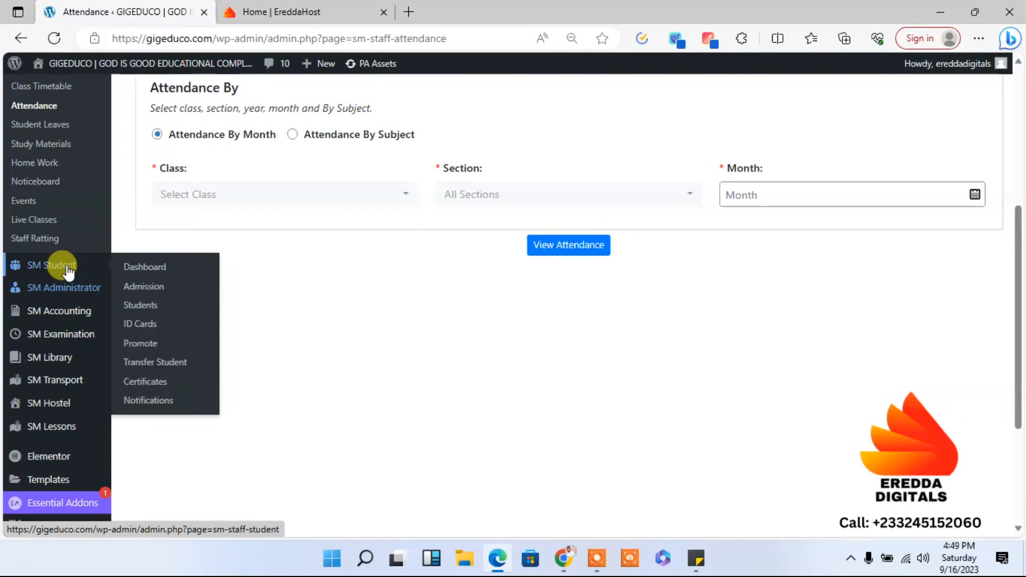
mouse_move(71, 294)
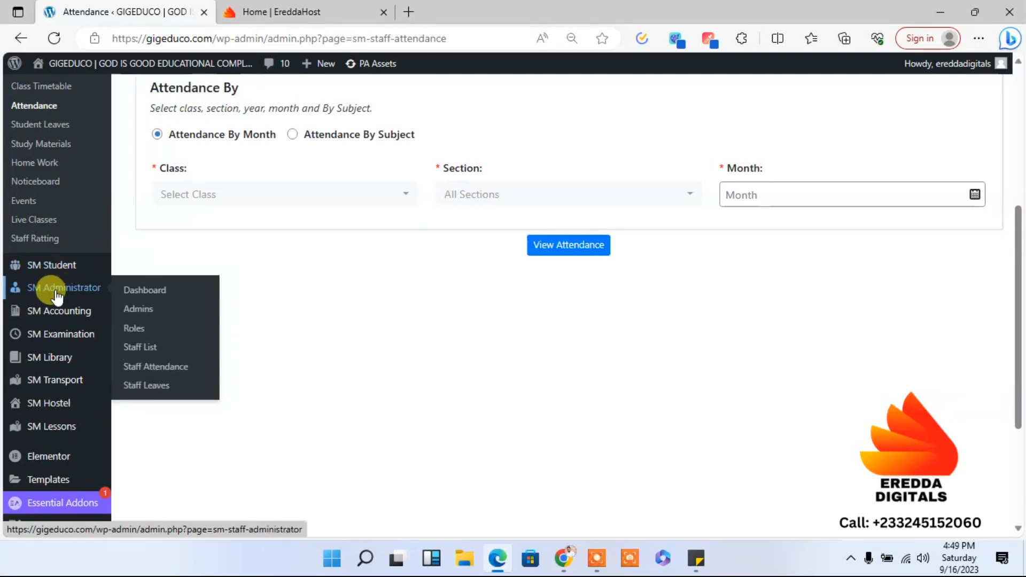
left_click(133, 338)
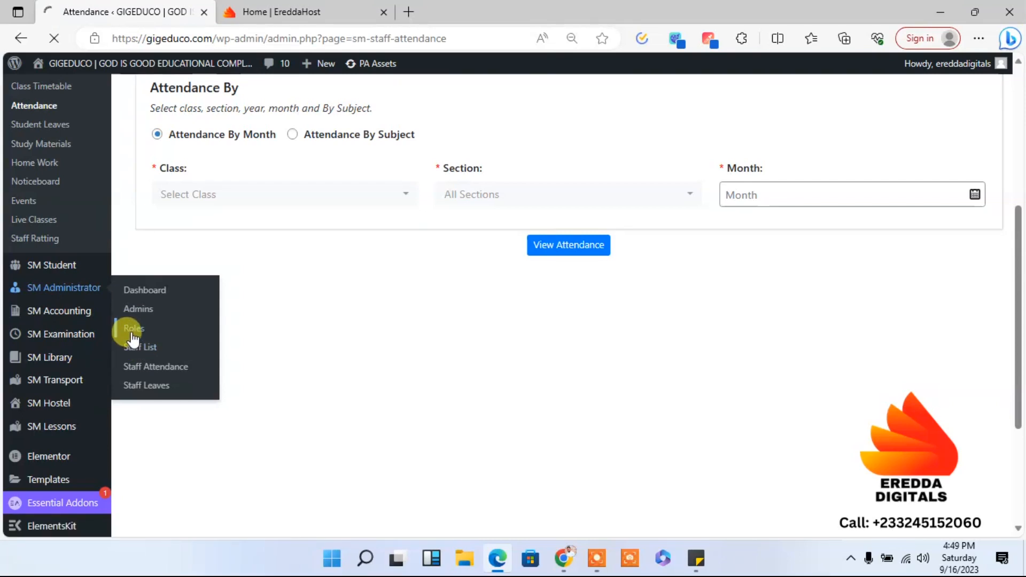
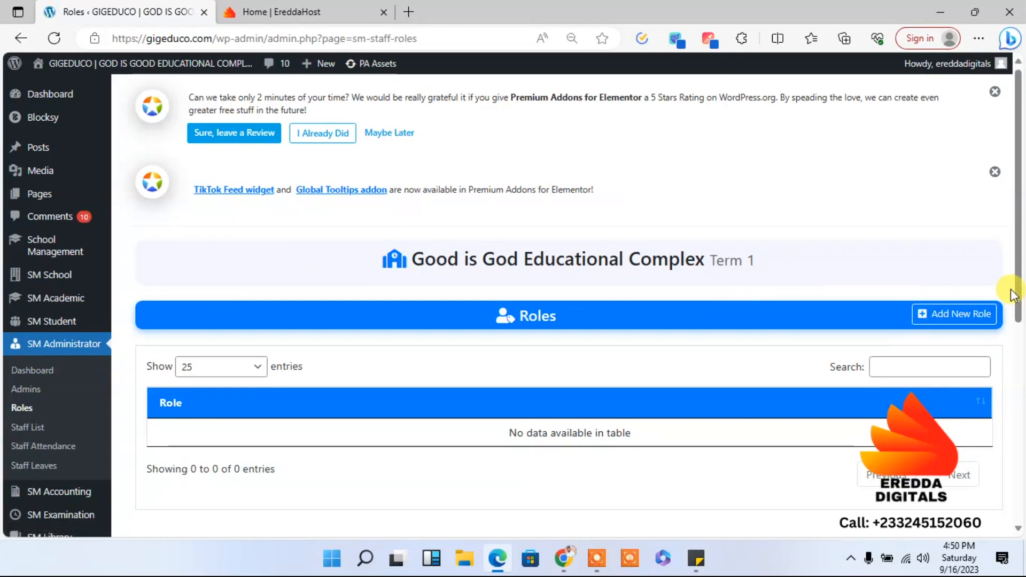
- Start a new staff role and name it Teacher
left_click(955, 319)
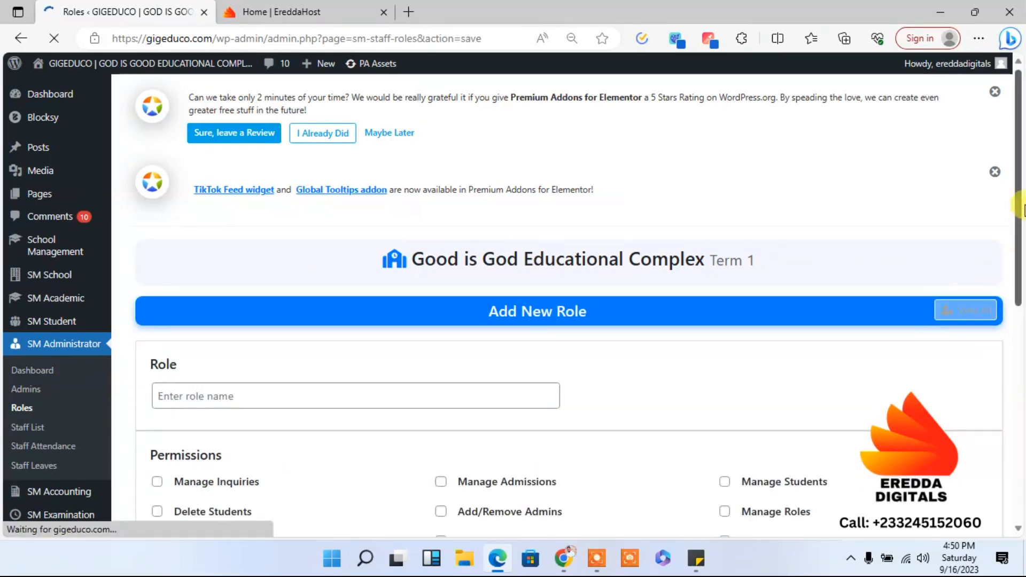
scroll(1015, 289, "down", 3)
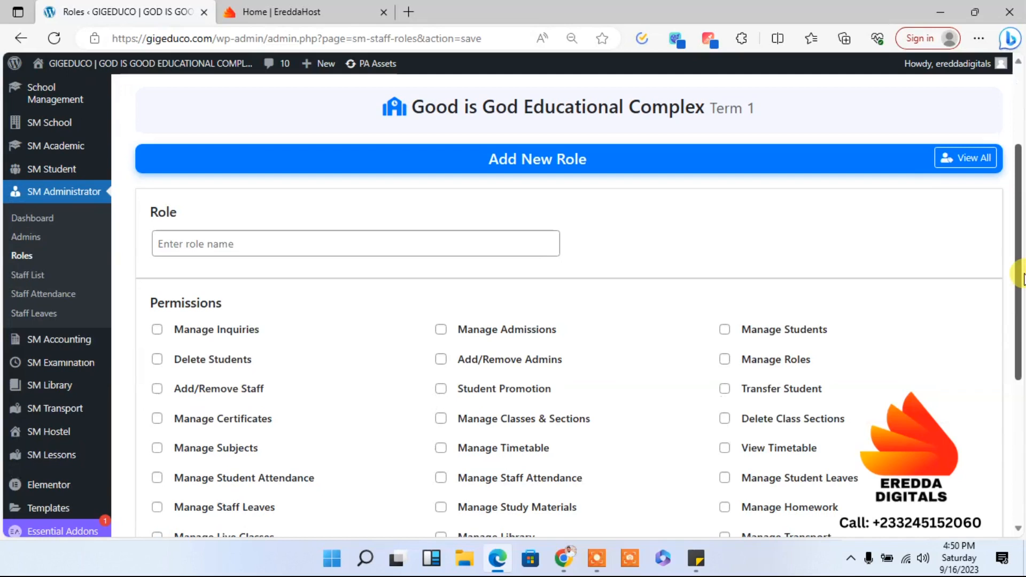
left_click(229, 244)
type("Teacher")
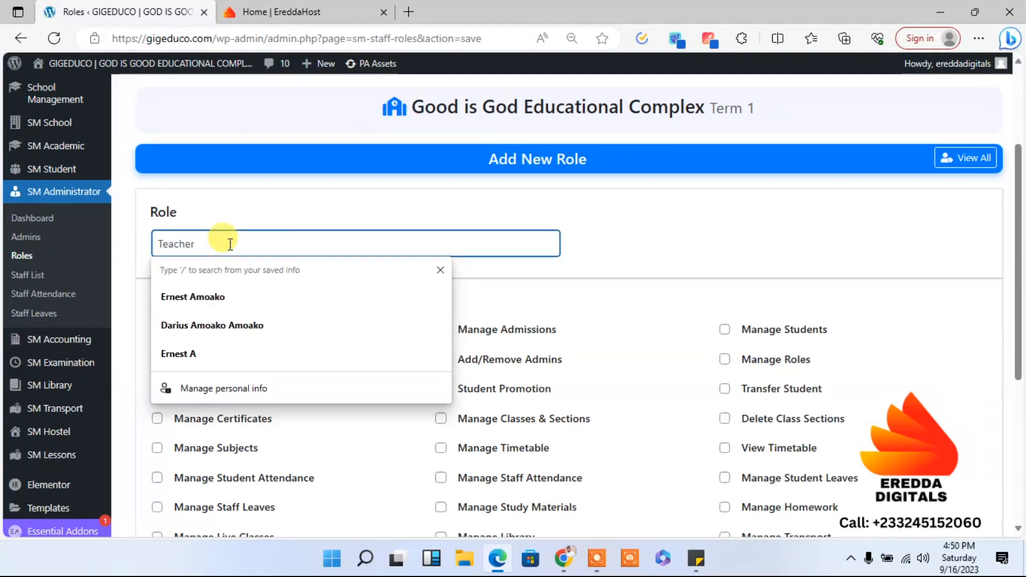
left_click(426, 213)
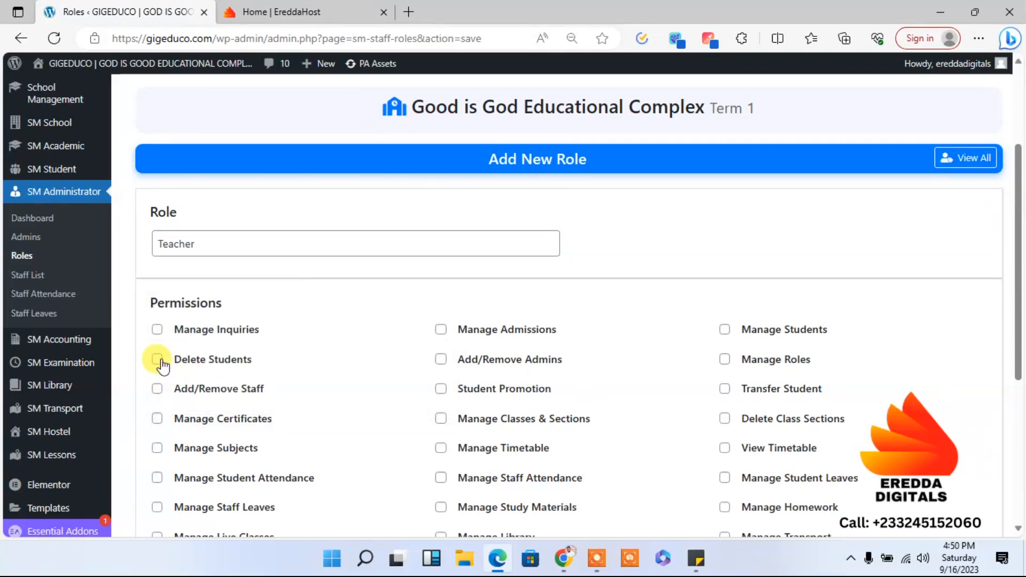
- Grant the Teacher role the Manage Subjects, Manage Live Classes and Manage Study Materials permissions
left_click_drag(1015, 202, 1020, 249)
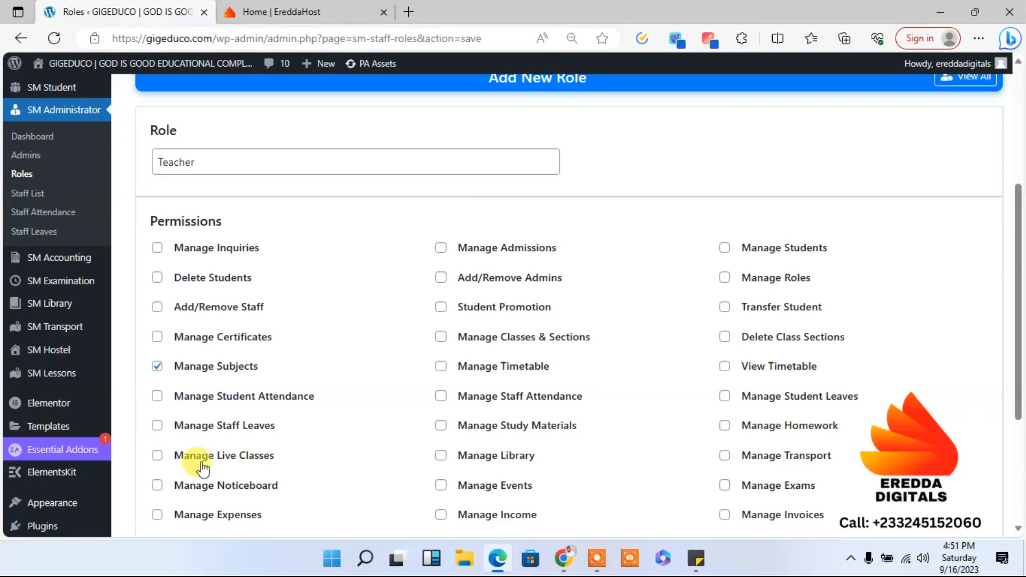
left_click(157, 457)
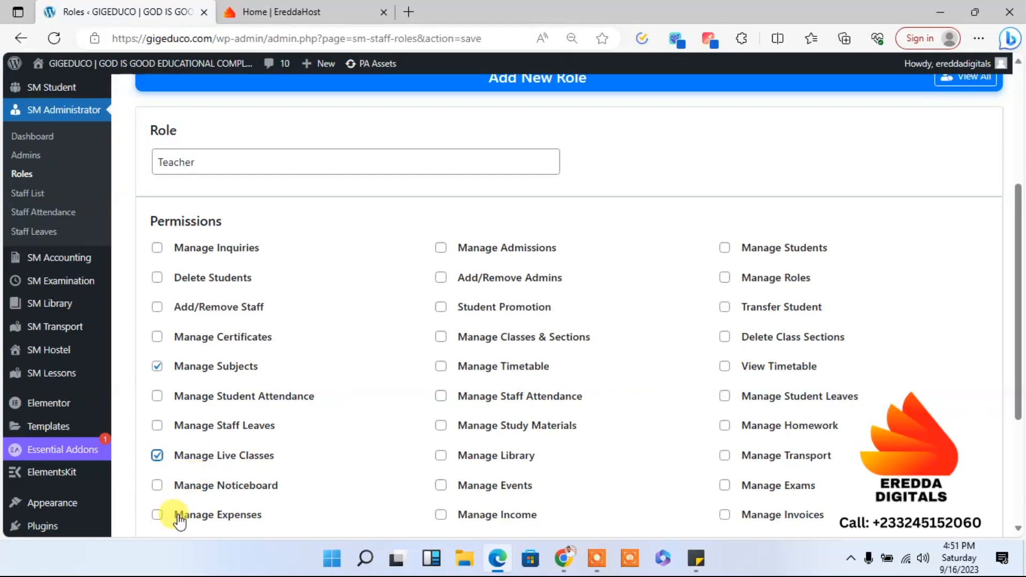
left_click_drag(1022, 342, 1021, 382)
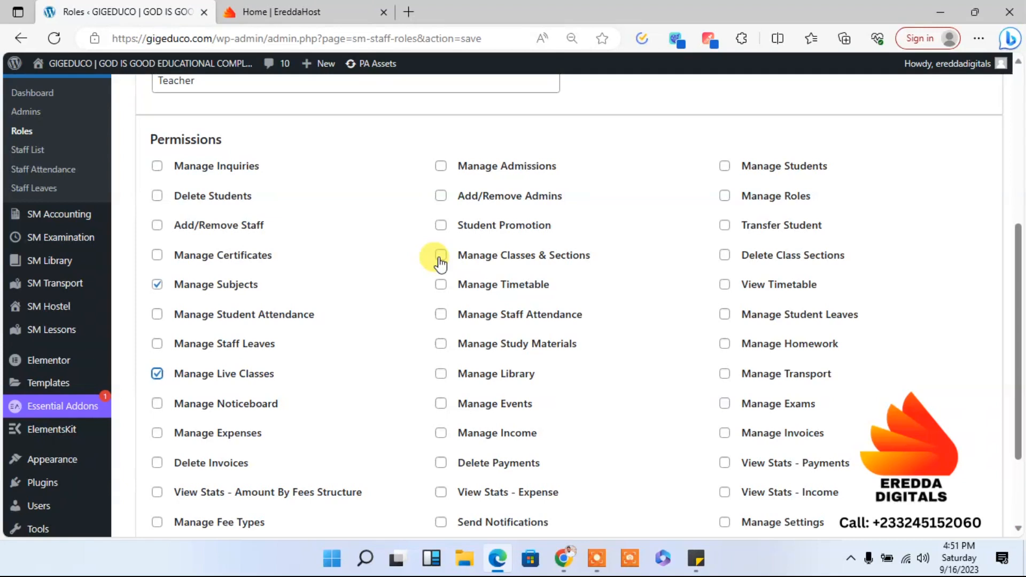
left_click(441, 289)
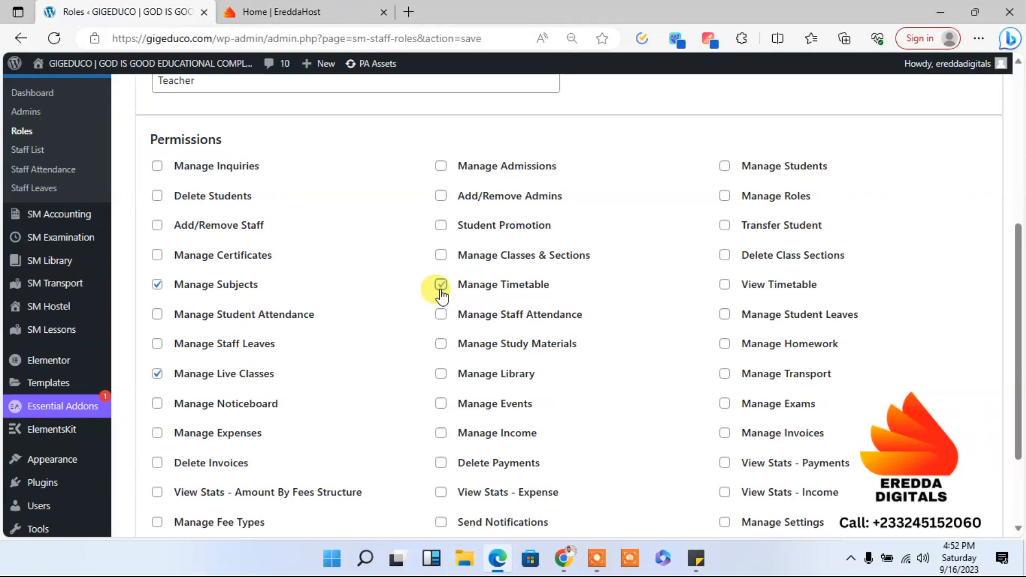
left_click(441, 288)
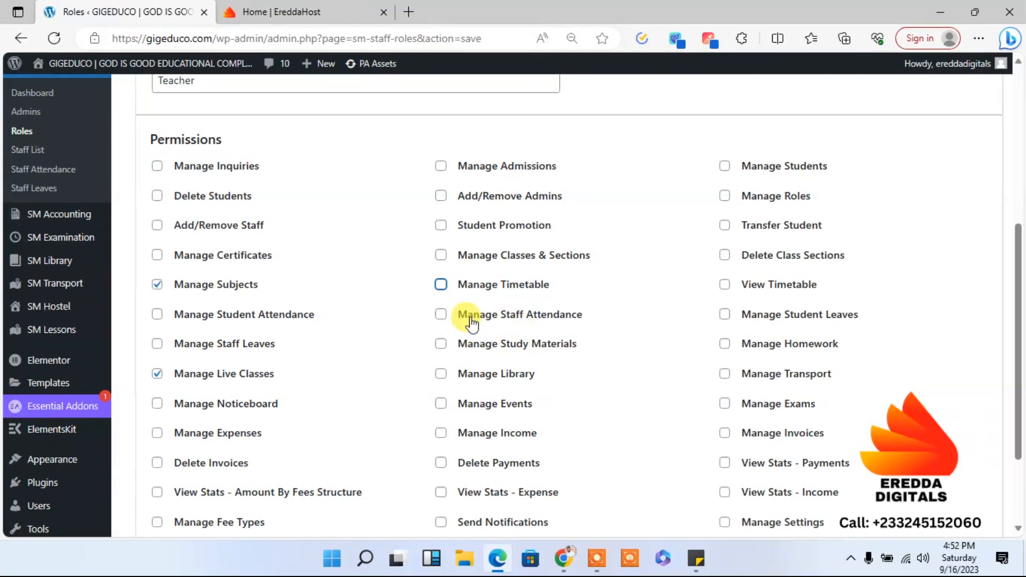
left_click(441, 345)
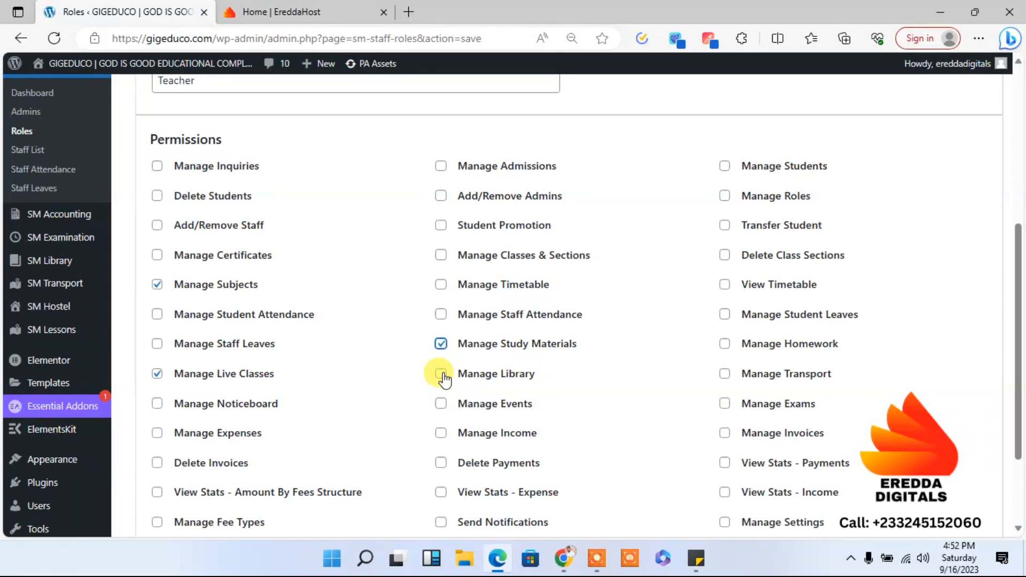
scroll(1020, 386, "down", 1)
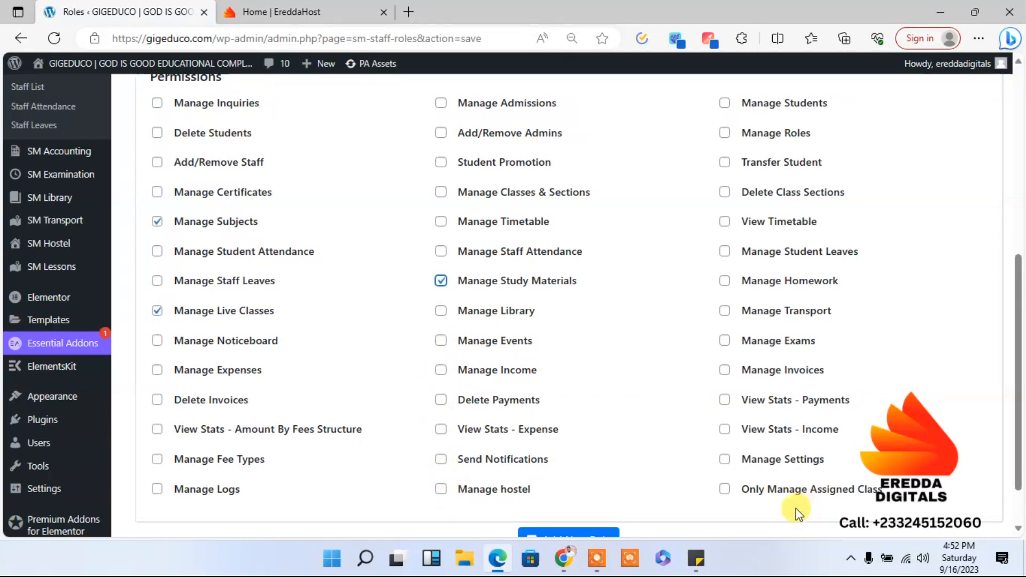
- Grant Teacher the Only Manage Assigned Class, Manage Homework, View Timetable and Manage Students permissions, and add the role
left_click(729, 490)
left_click(726, 279)
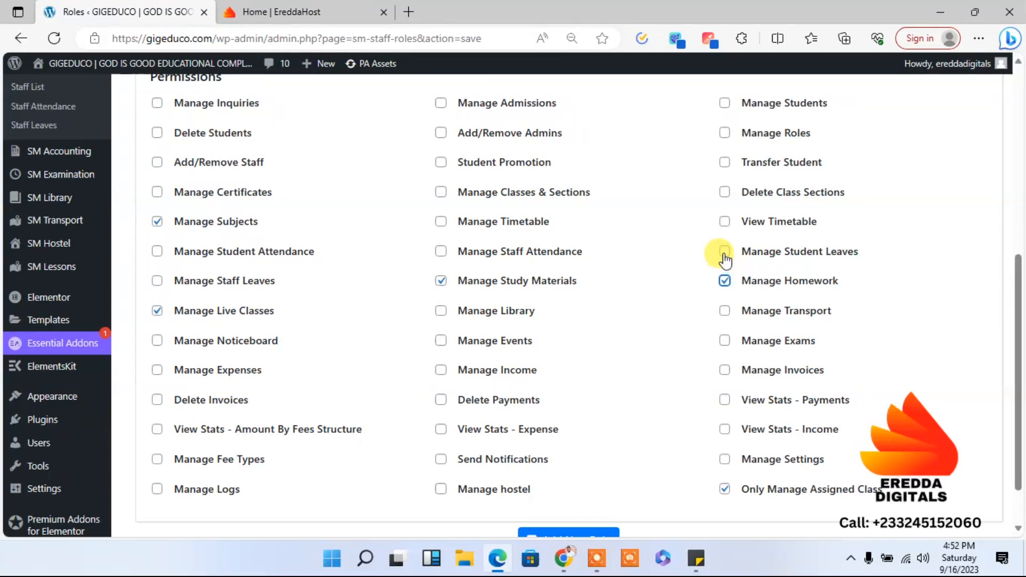
left_click(726, 222)
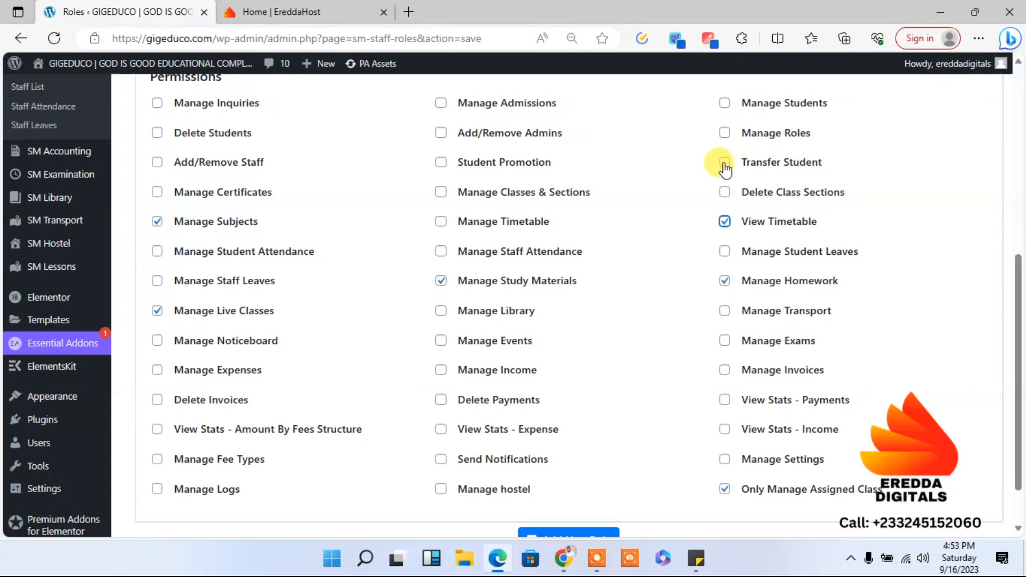
left_click(725, 103)
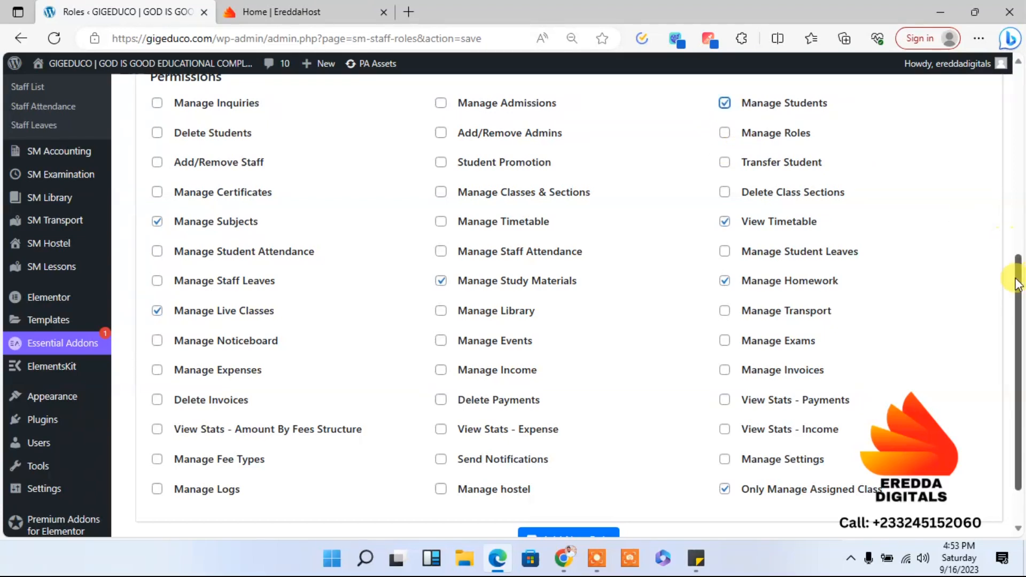
scroll(872, 183, "down", 2)
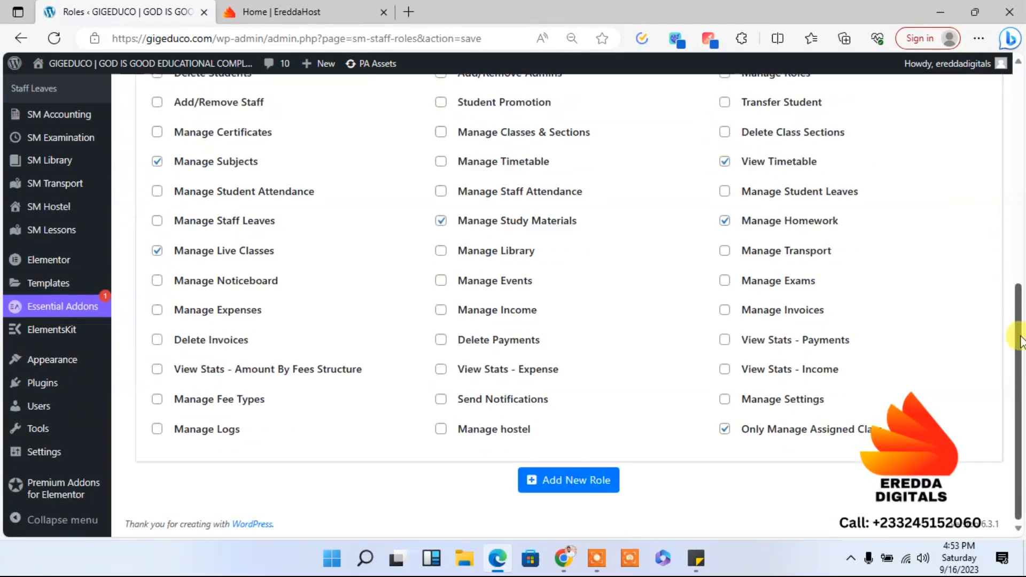
left_click(572, 482)
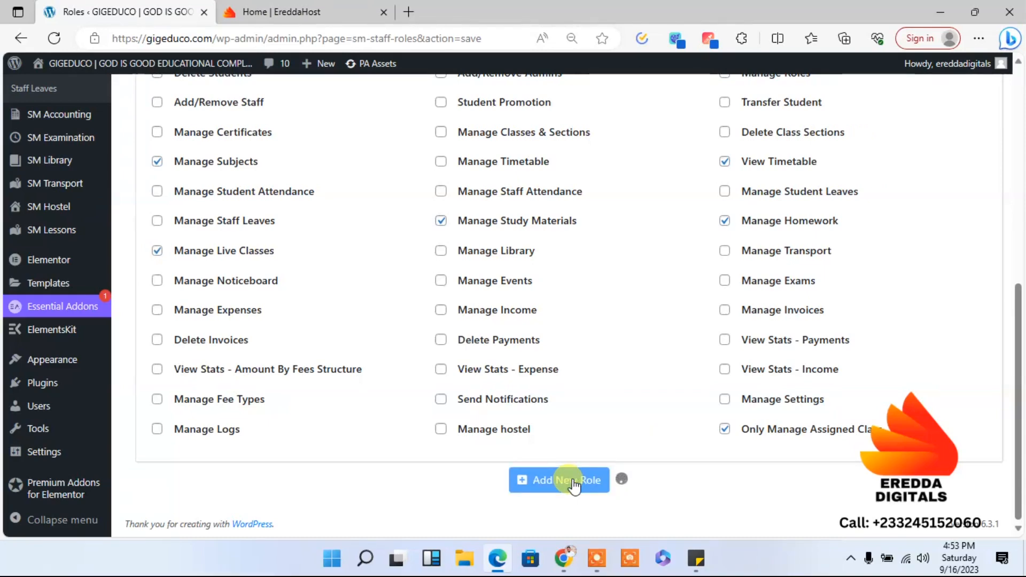
- Name the next new role Acountant
left_click_drag(1018, 381, 1016, 304)
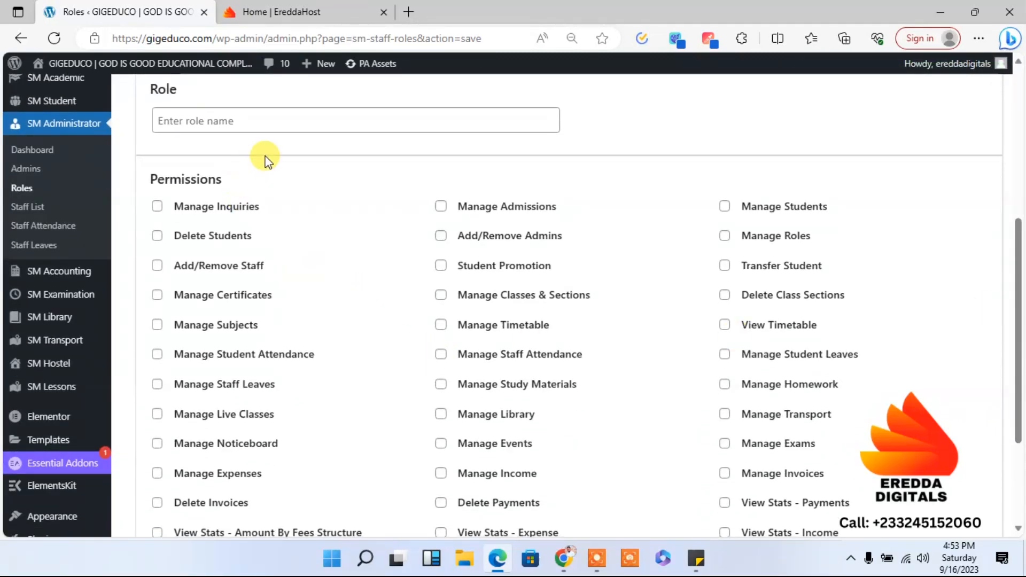
left_click(256, 119)
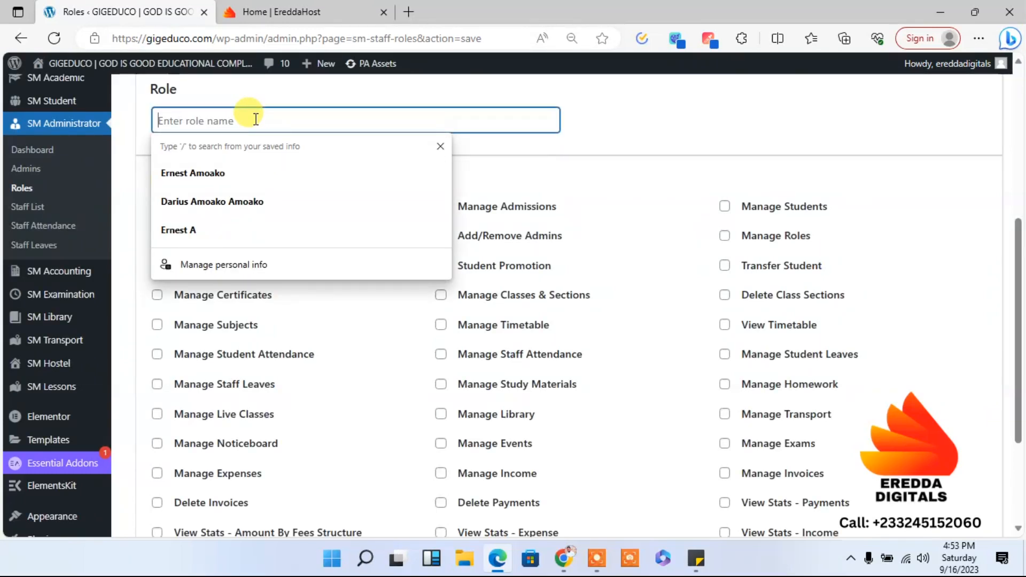
type("countant")
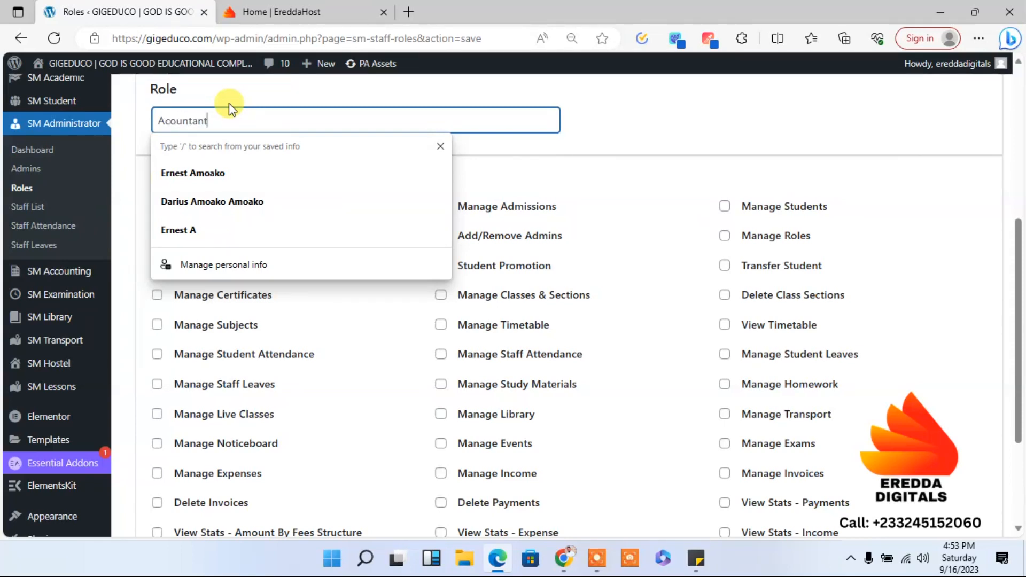
left_click(632, 134)
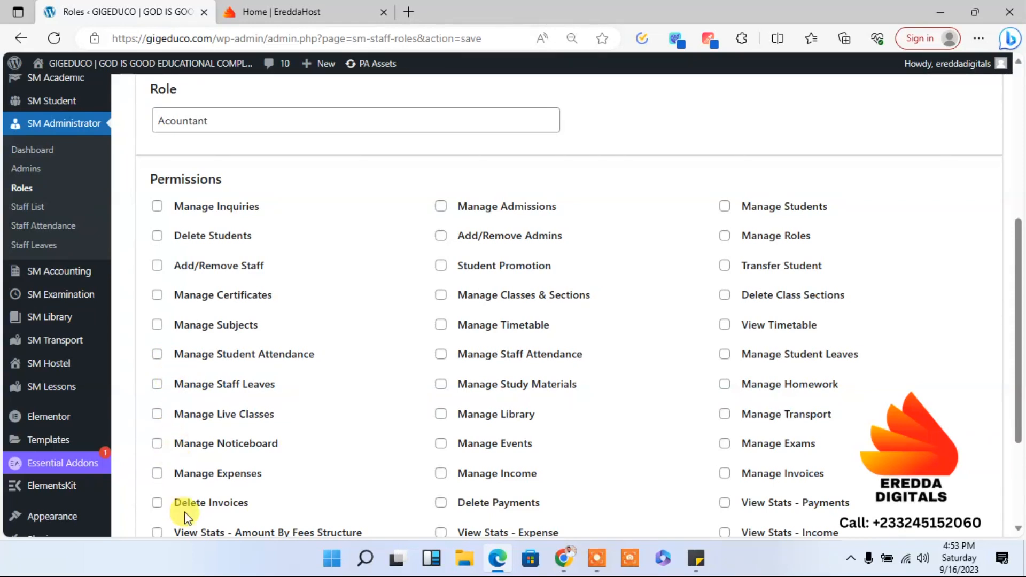
- Grant the Acountant role Manage Expenses, Delete Invoices, View Stats - Amount By Fees Structure and Manage Fee Types, leaving Manage Logs off
left_click(156, 473)
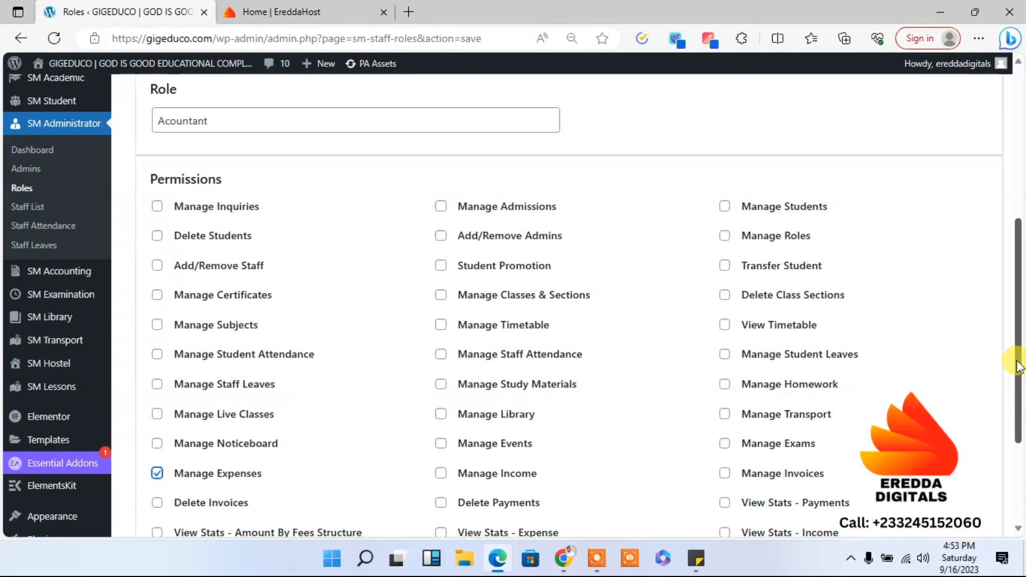
scroll(1001, 369, "down", 3)
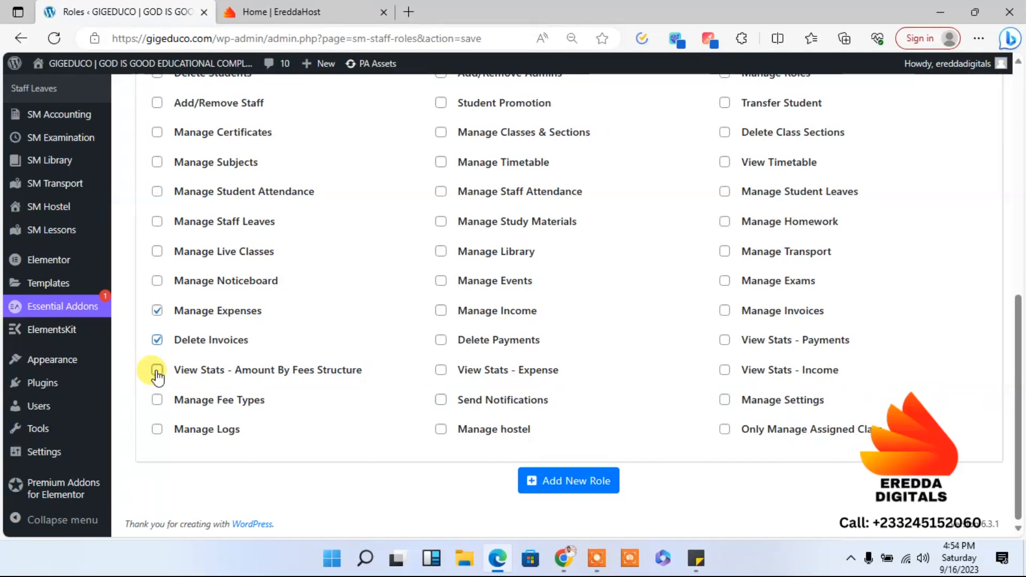
left_click(157, 373)
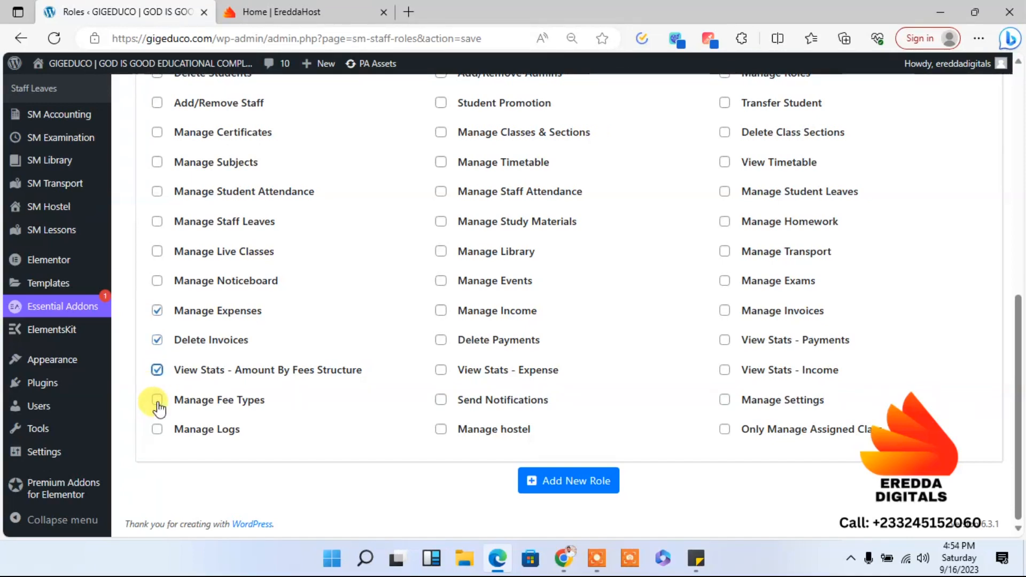
left_click(157, 406)
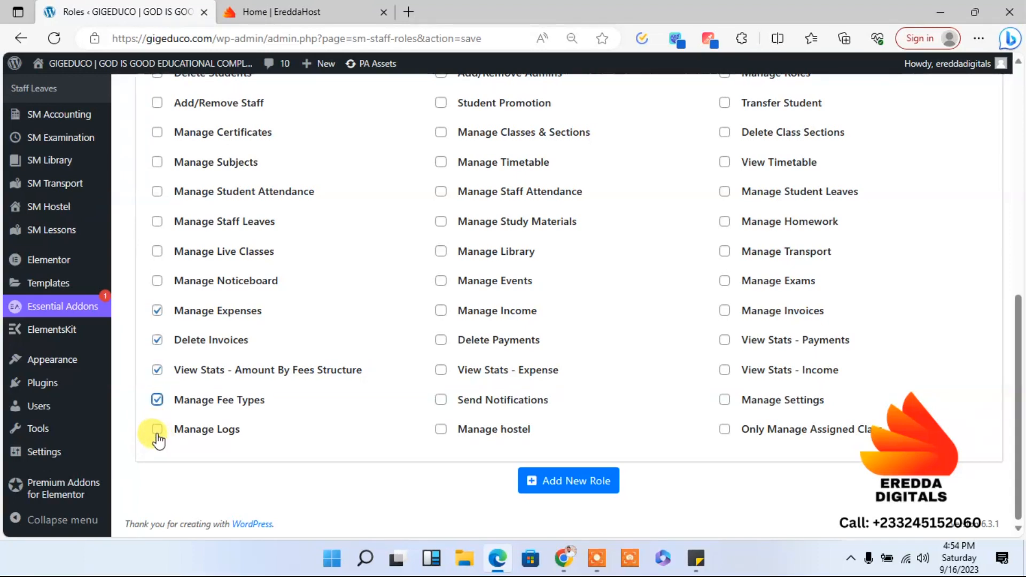
left_click(157, 434)
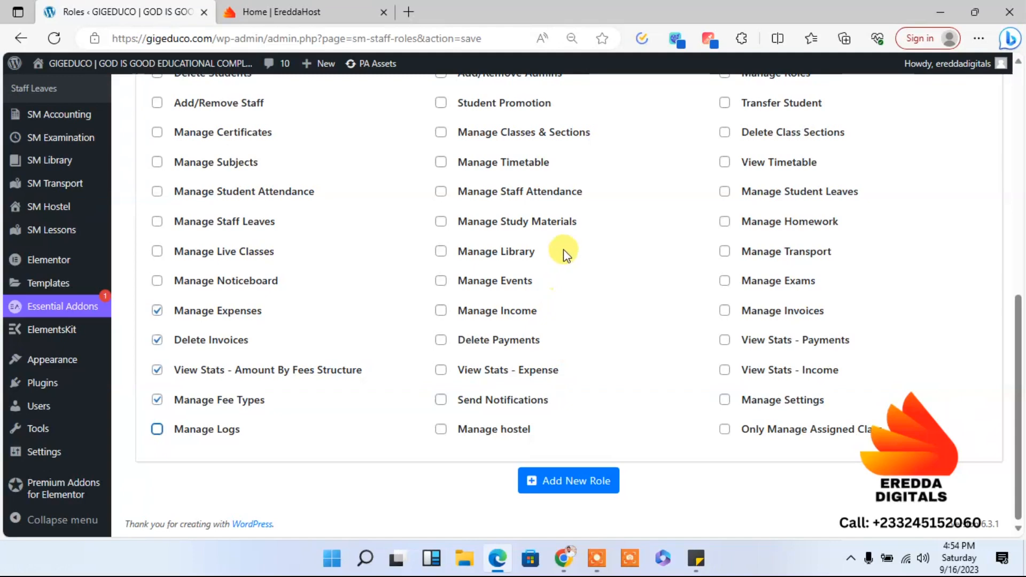
- Grant the Acountant role the Delete Payments and Manage Income permissions, and add the role
left_click(441, 340)
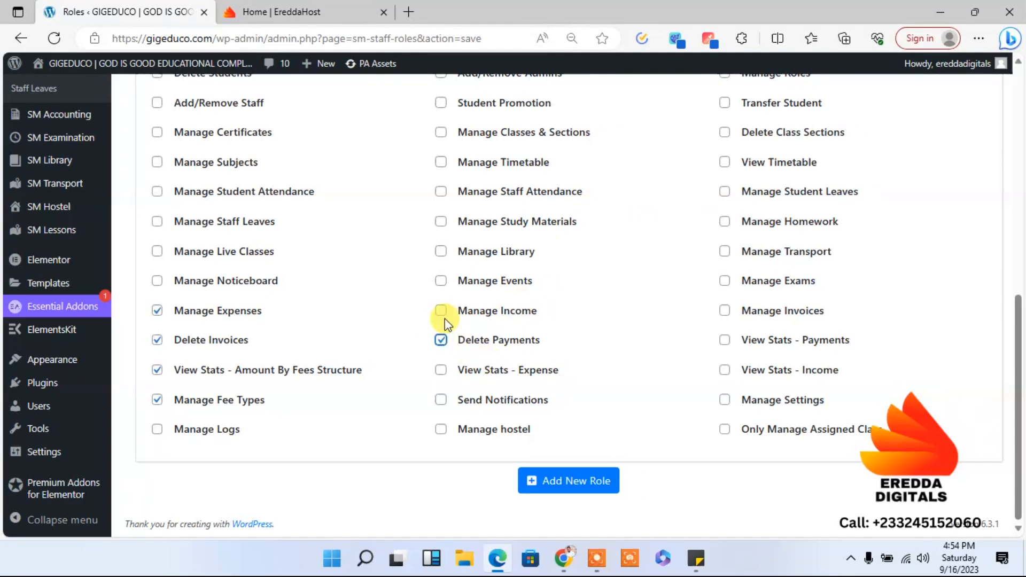
left_click(440, 312)
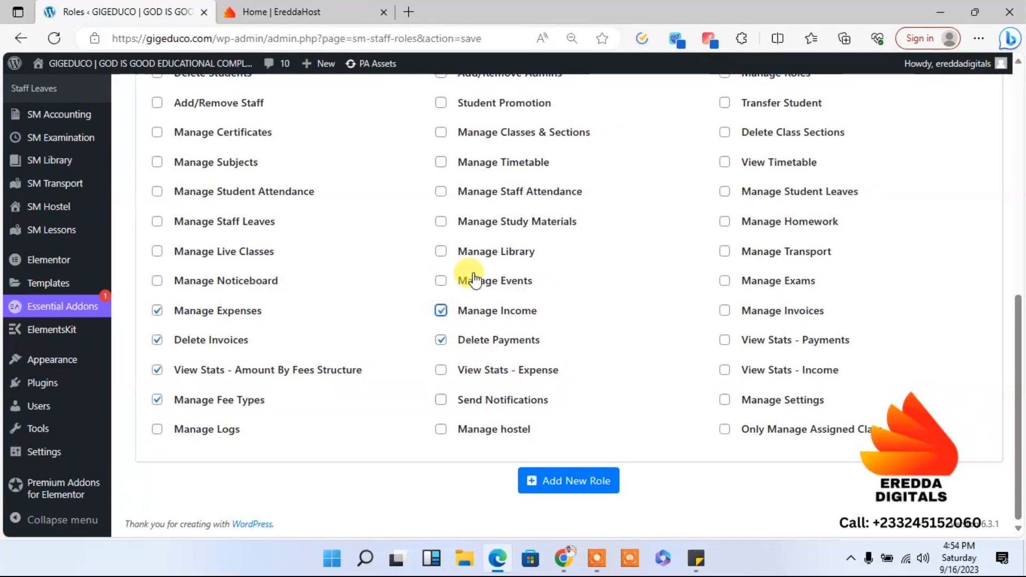
left_click_drag(1019, 293, 991, 238)
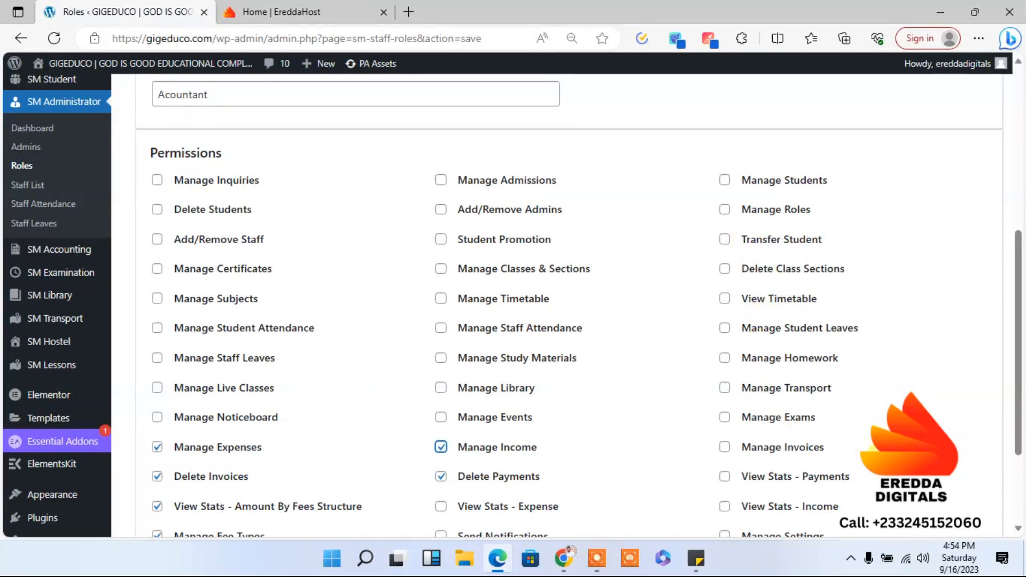
left_click_drag(1018, 378, 1020, 434)
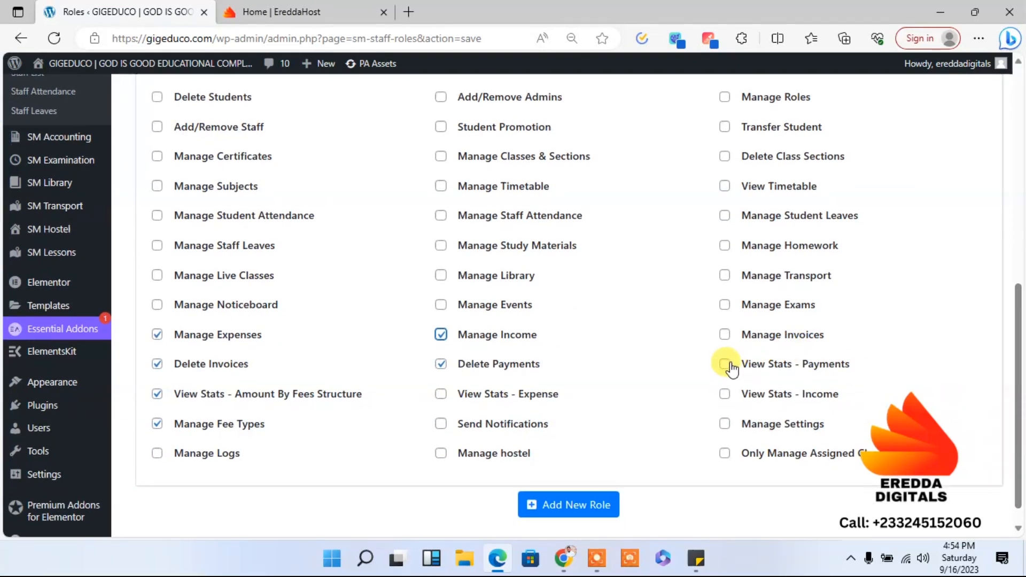
left_click(577, 501)
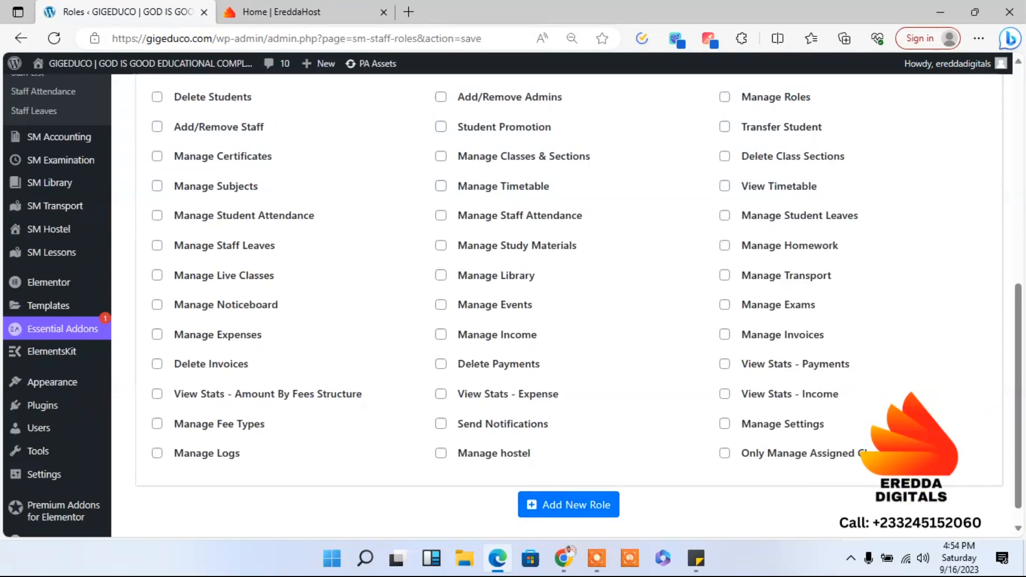
- Name the next new role Administrator
left_click_drag(1015, 481, 1010, 378)
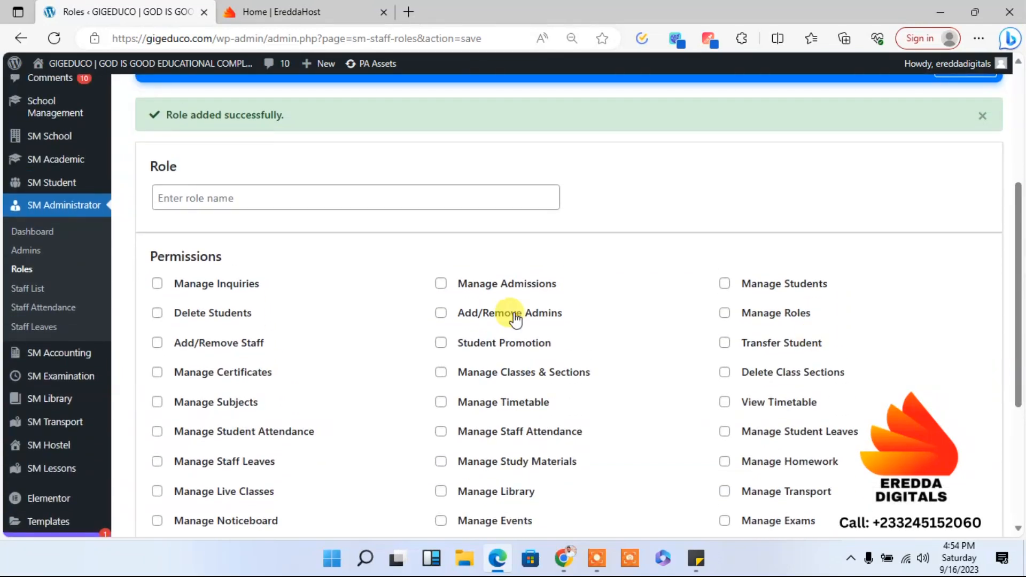
left_click(297, 197)
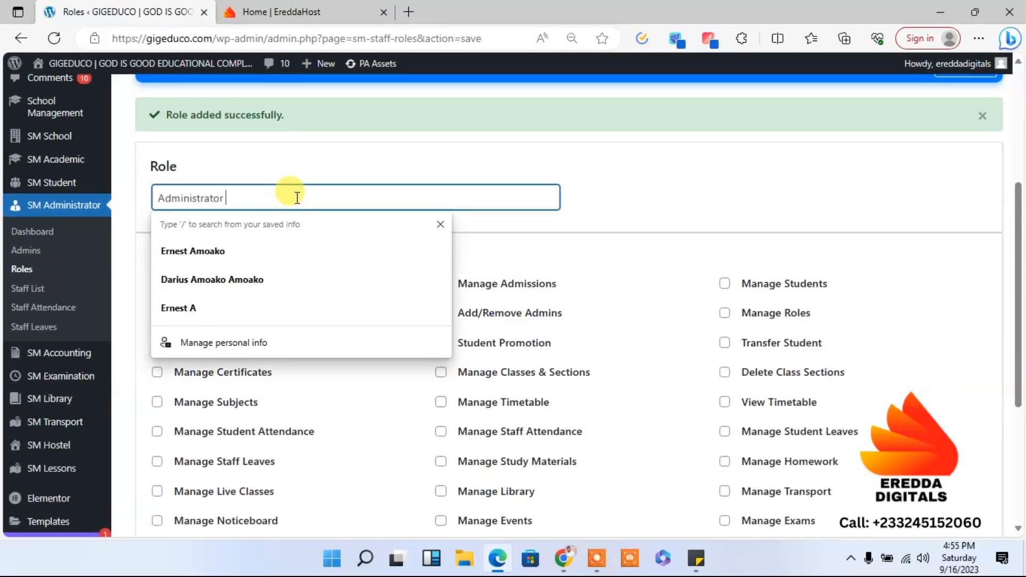
left_click(326, 166)
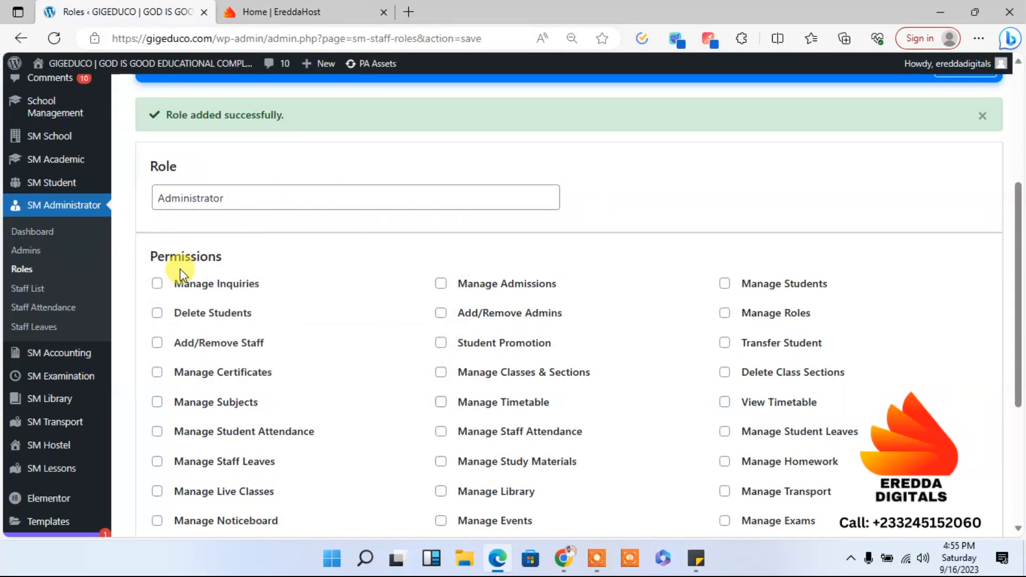
- Grant the Administrator role every permission in the first column from Manage Inquiries down to Manage Noticeboard
left_click(155, 283)
left_click(157, 343)
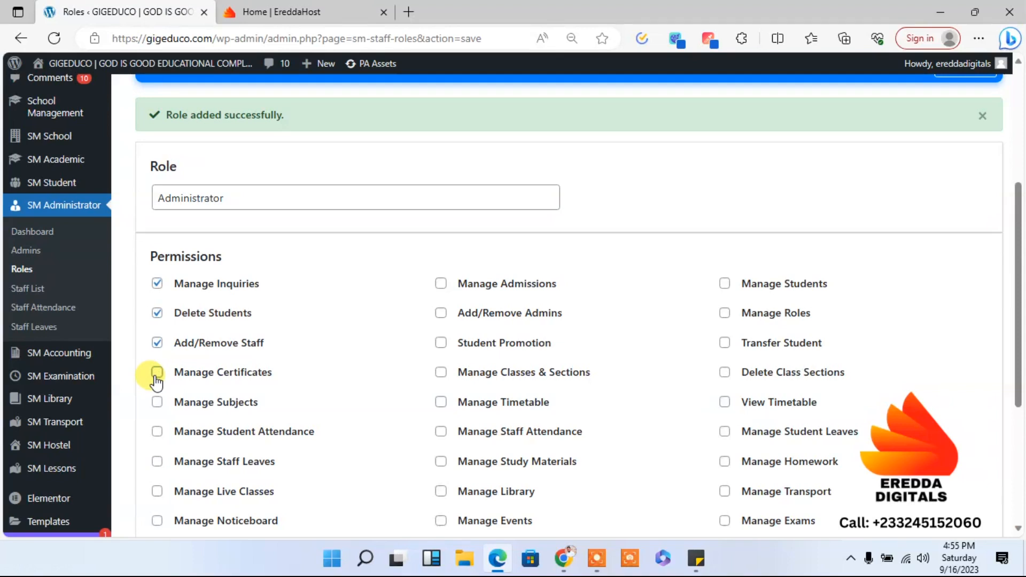
left_click(157, 374)
left_click(157, 404)
left_click(157, 432)
left_click(156, 461)
left_click(158, 492)
left_click(157, 521)
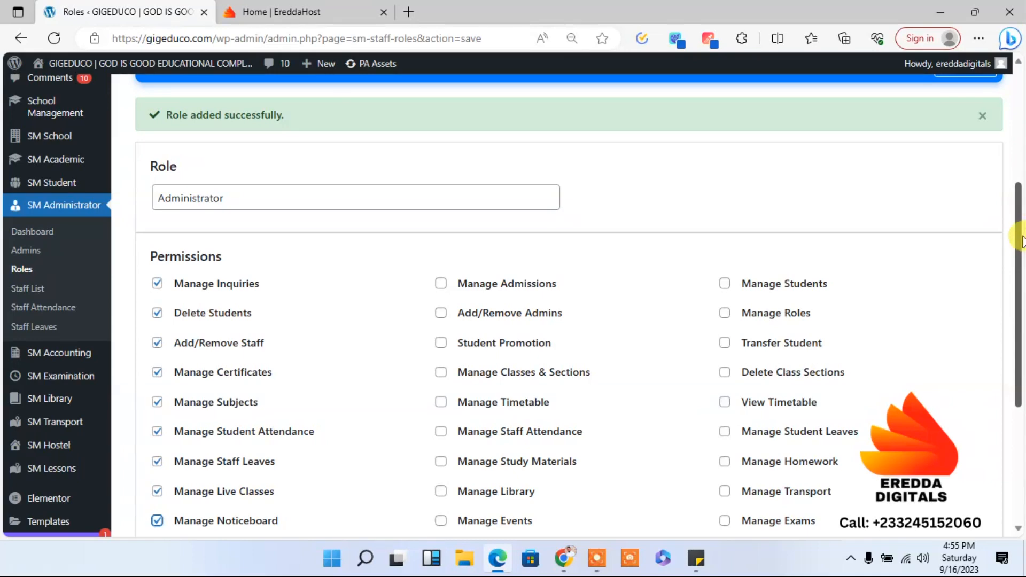
- Grant the Administrator role Manage Expenses, Delete Invoices, View Stats - Amount By Fees Structure, Manage Fee Types and Manage Logs
scroll(1022, 241, "down", 4)
left_click(157, 342)
left_click(156, 371)
left_click(157, 400)
left_click(157, 433)
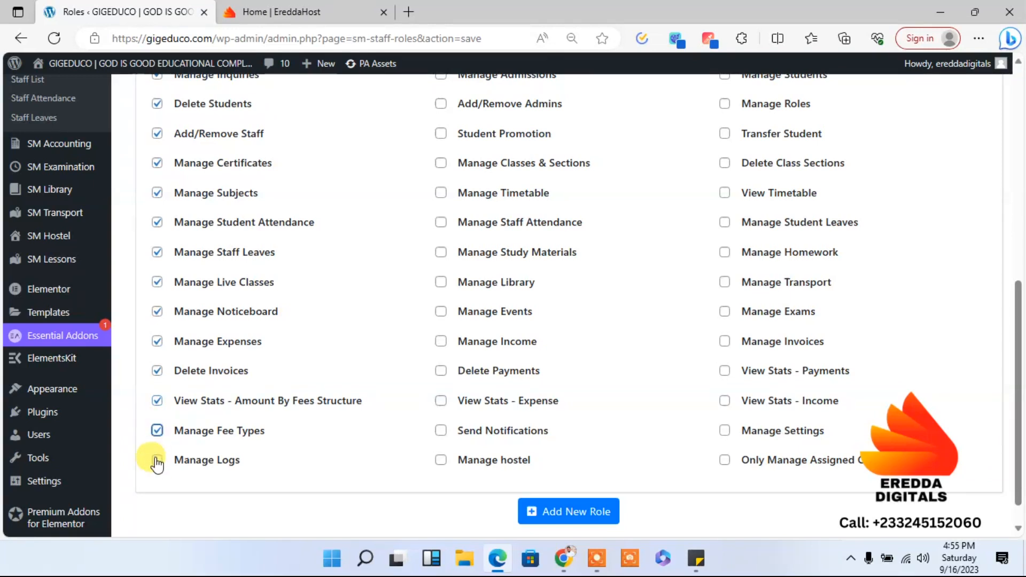
left_click(157, 460)
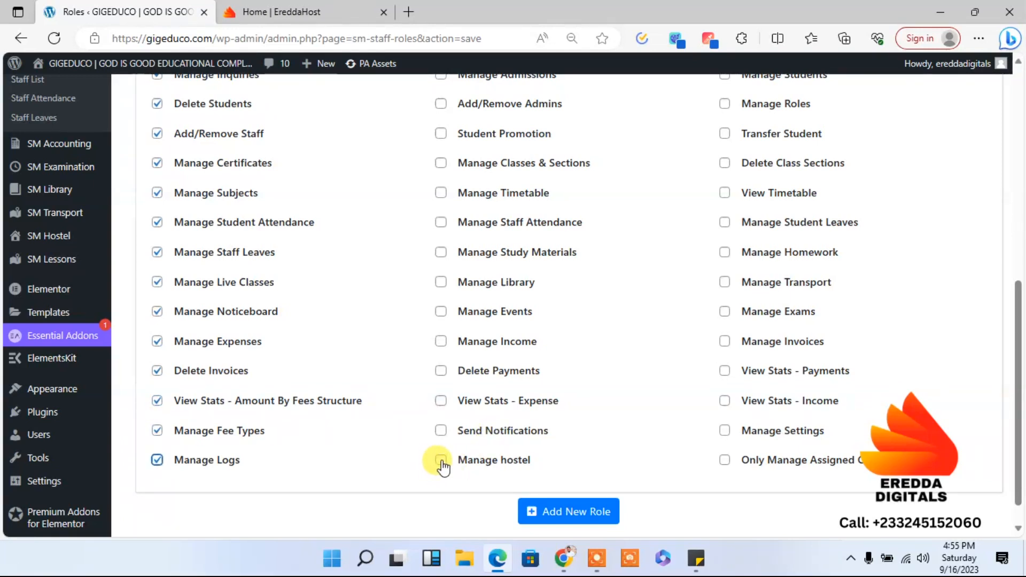
- Grant the Administrator role Manage hostel, Send Notifications, View Stats - Expense, Delete Payments, Manage Income, Manage Events and Manage Library
left_click(442, 432)
left_click(441, 401)
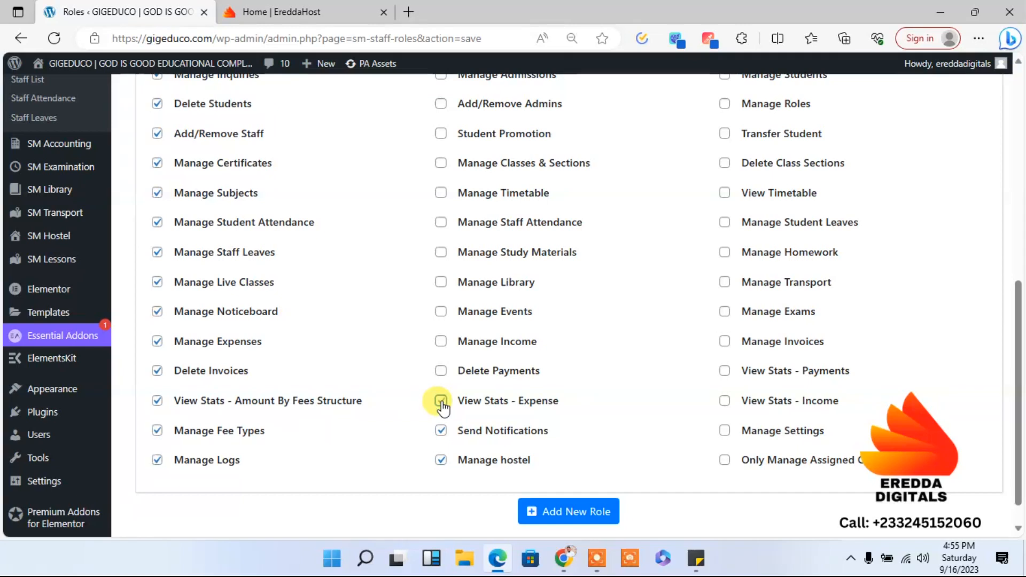
left_click(441, 374)
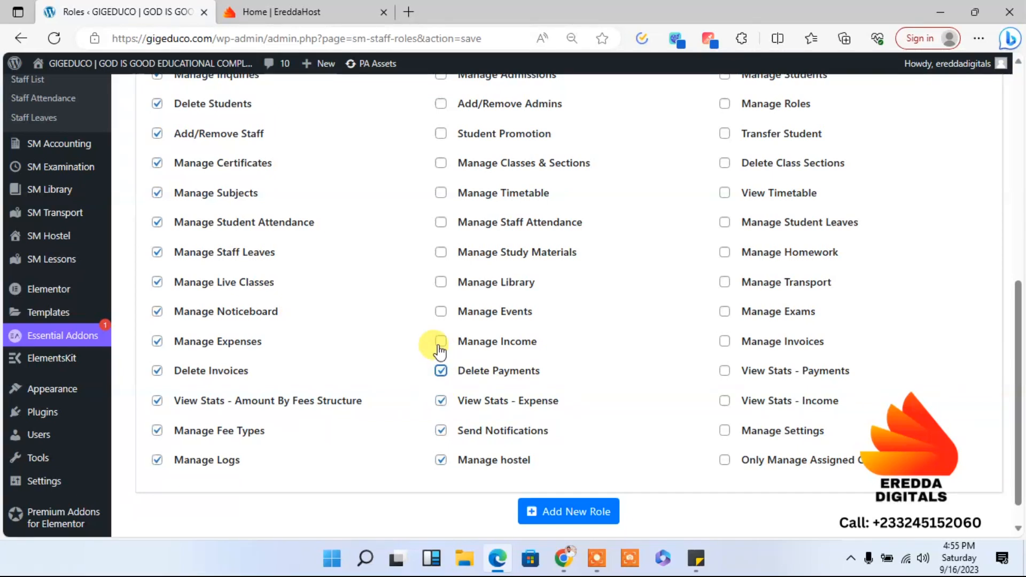
left_click(440, 345)
left_click(441, 312)
left_click(441, 282)
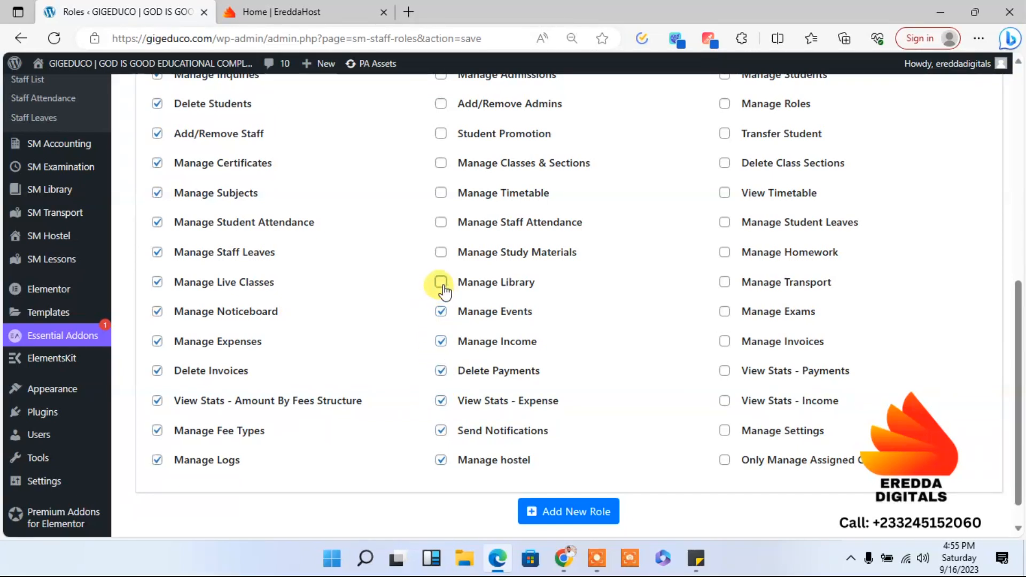
- Grant the Administrator role Manage Study Materials, Manage Staff Attendance, Manage Timetable, Manage Classes & Sections, Student Promotion and Add/Remove Admins
left_click(441, 256)
left_click(441, 193)
left_click(441, 163)
left_click(441, 134)
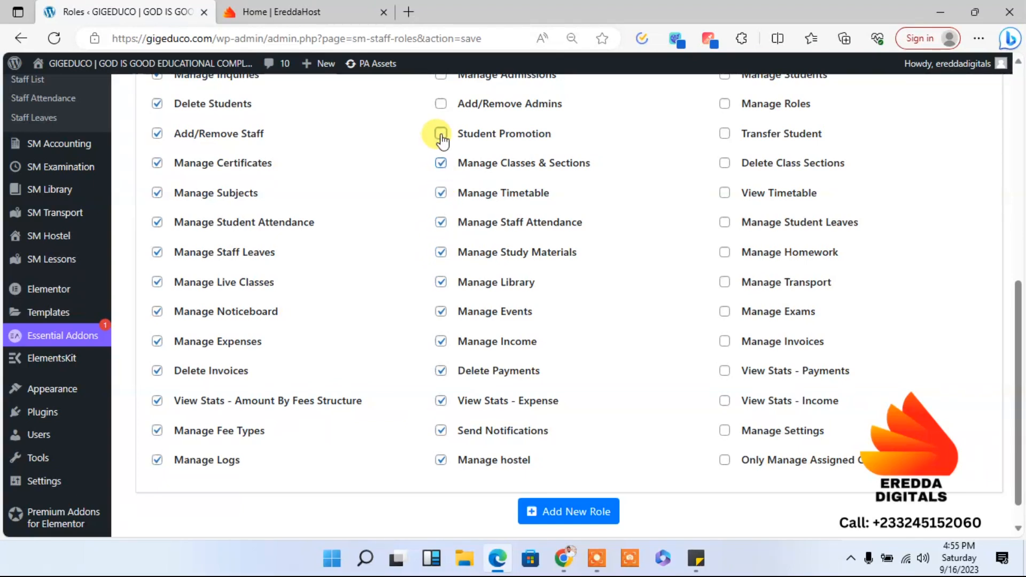
left_click(441, 104)
- Grant the Administrator role Only Manage Assigned Class, Manage Settings, View Stats - Income, View Stats - Payments, Manage Invoices and Manage Exams
left_click(725, 461)
left_click(725, 430)
left_click(726, 401)
left_click(725, 370)
left_click(724, 342)
left_click(726, 312)
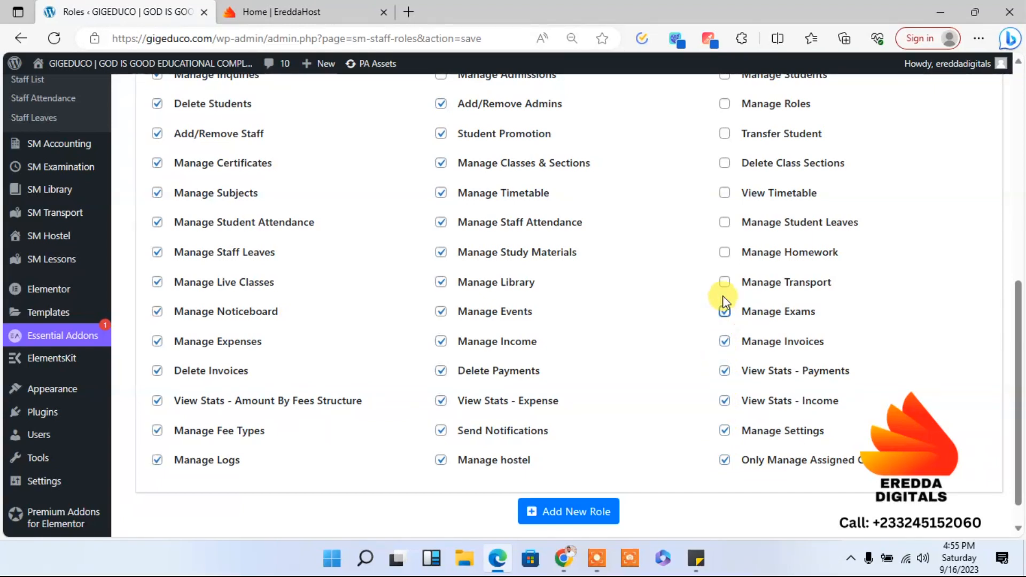
- Grant the Administrator role Manage Transport, Manage Homework, Manage Student Leaves, View Timetable, Delete Class Sections, Transfer Student and Manage Roles
left_click(725, 282)
left_click(725, 252)
left_click(724, 224)
left_click(725, 192)
left_click(725, 163)
left_click(725, 135)
left_click(726, 107)
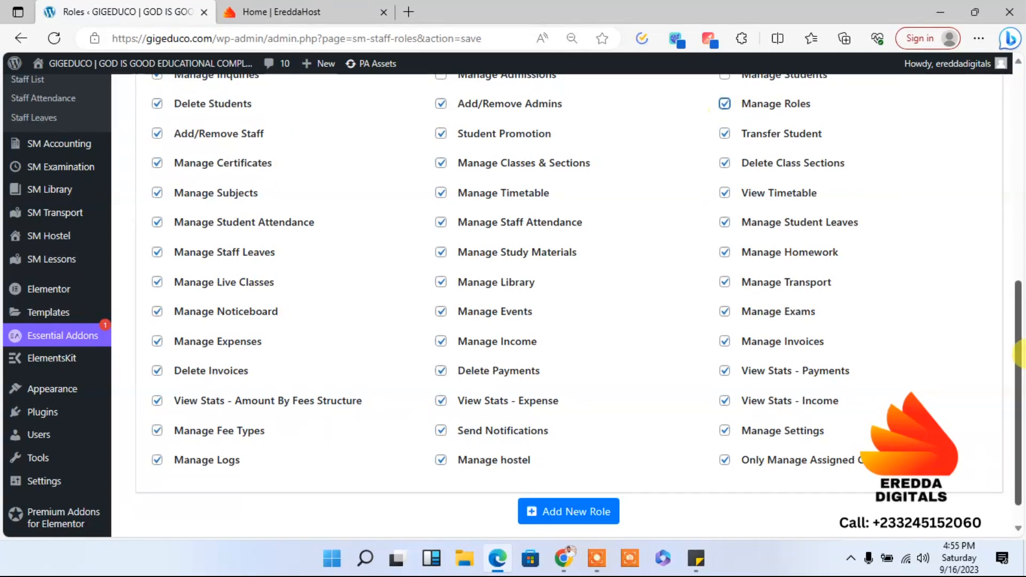
- Grant the Administrator role Manage Students and Manage Admissions, and add the role
left_click_drag(1019, 369, 1012, 290)
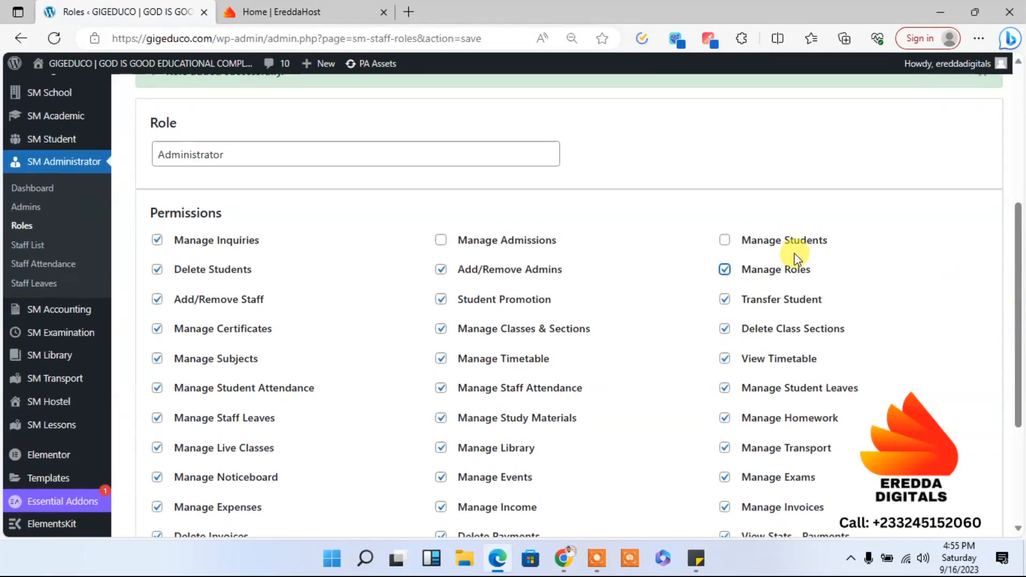
left_click(724, 241)
left_click(442, 240)
left_click_drag(1014, 284, 1019, 481)
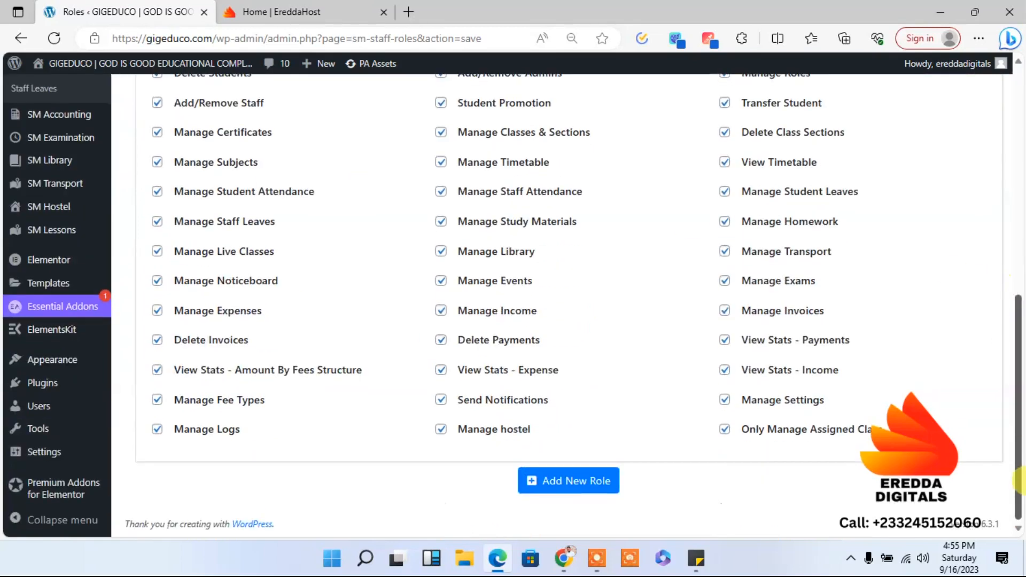
left_click(571, 478)
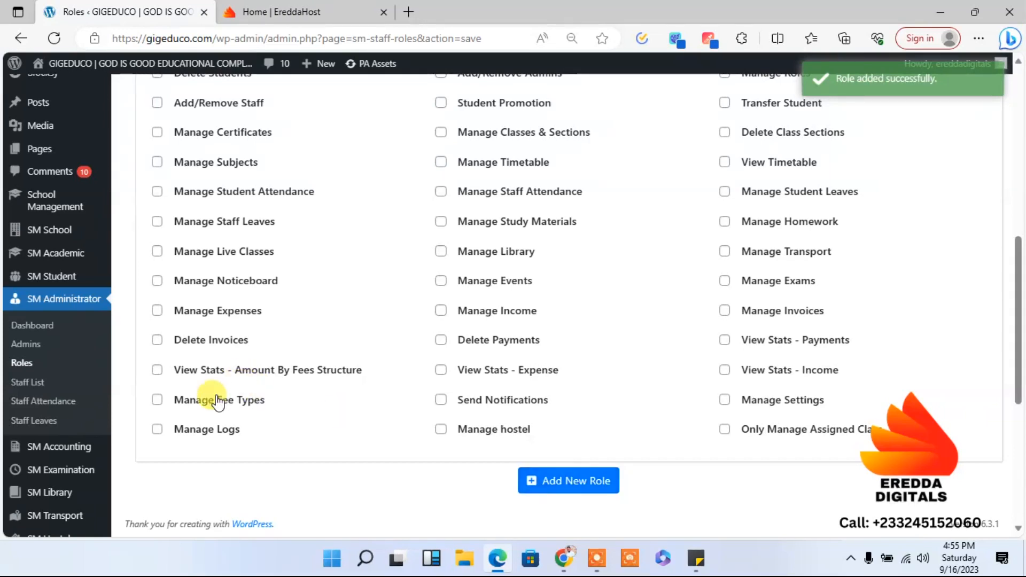
- Open the school's staff list and look over the staff table
left_click(28, 382)
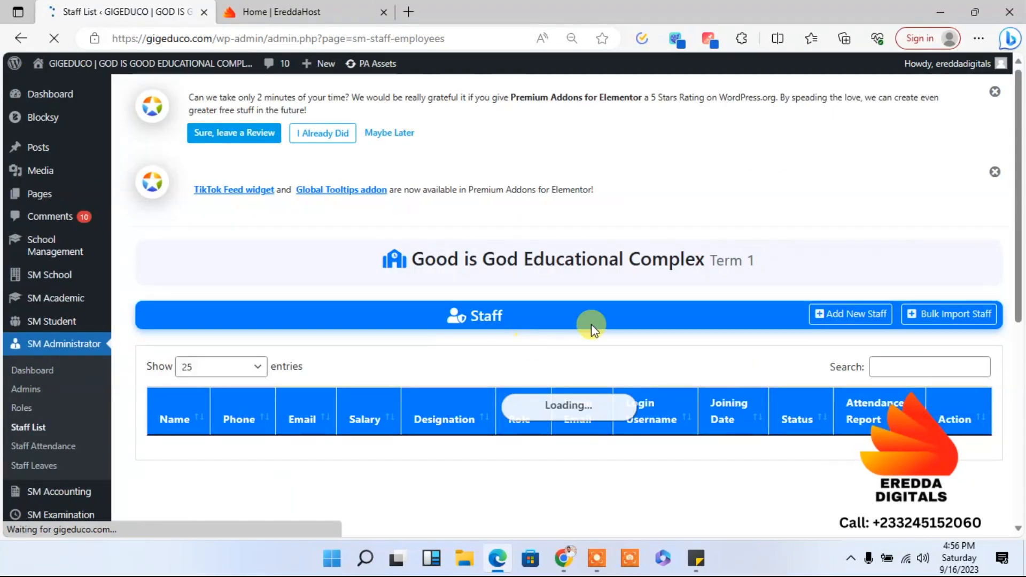
scroll(1019, 361, "down", 4)
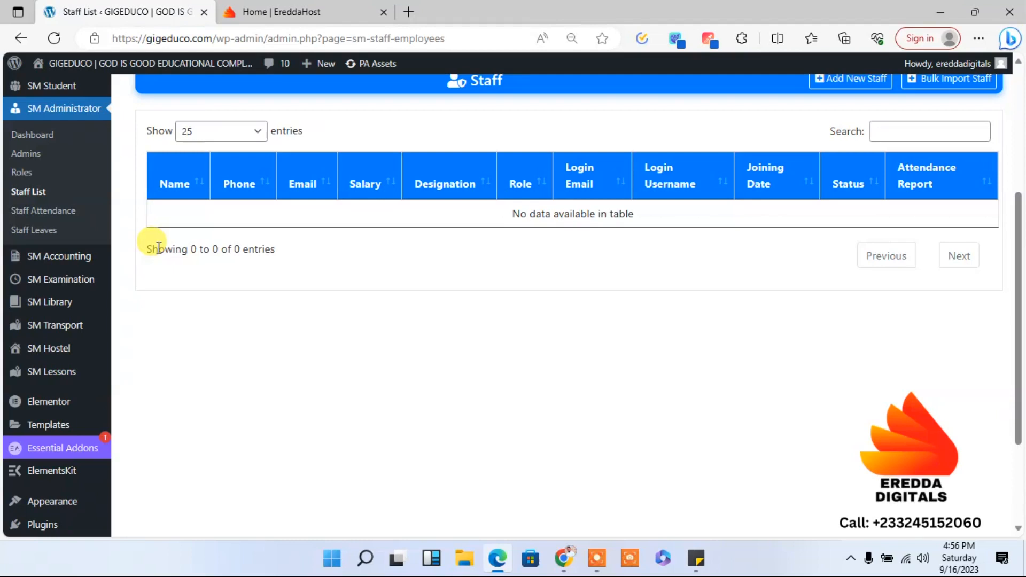
mouse_move(83, 255)
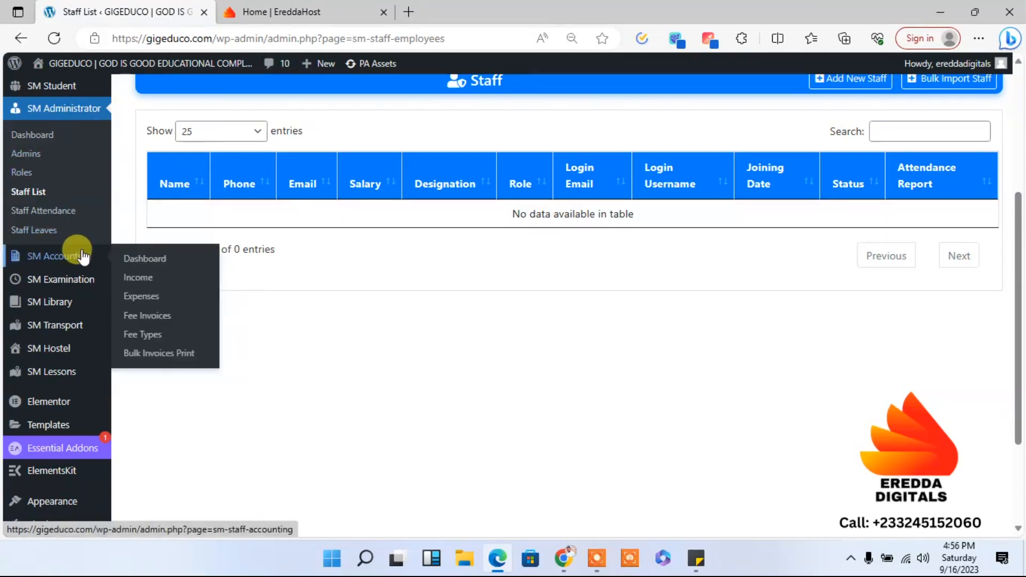
mouse_move(65, 279)
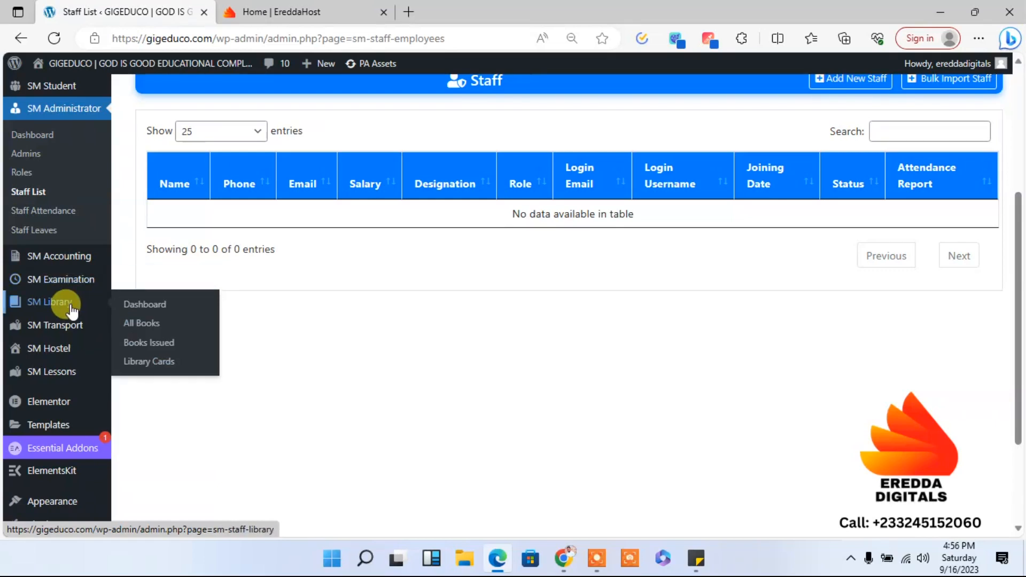
mouse_move(70, 338)
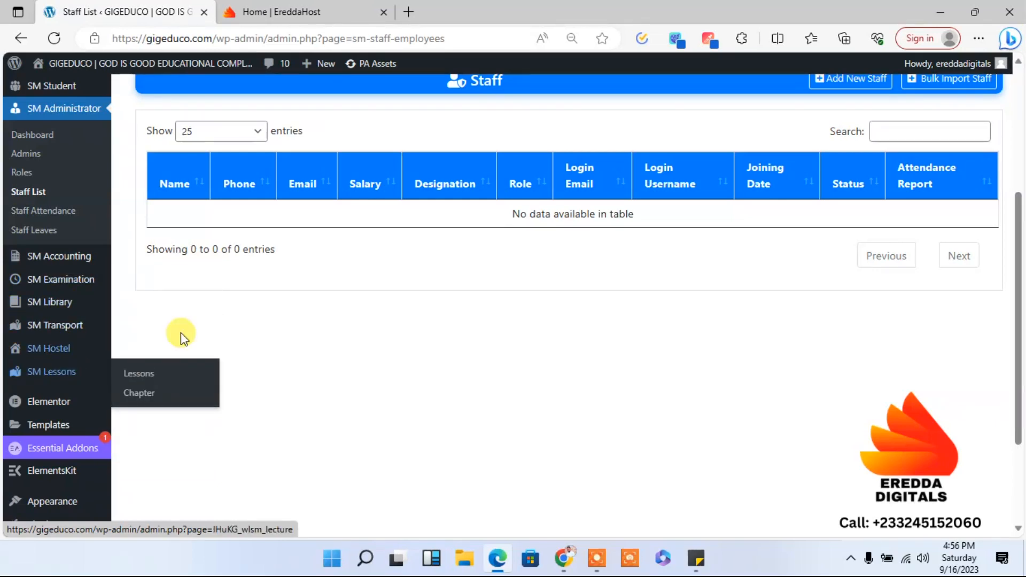